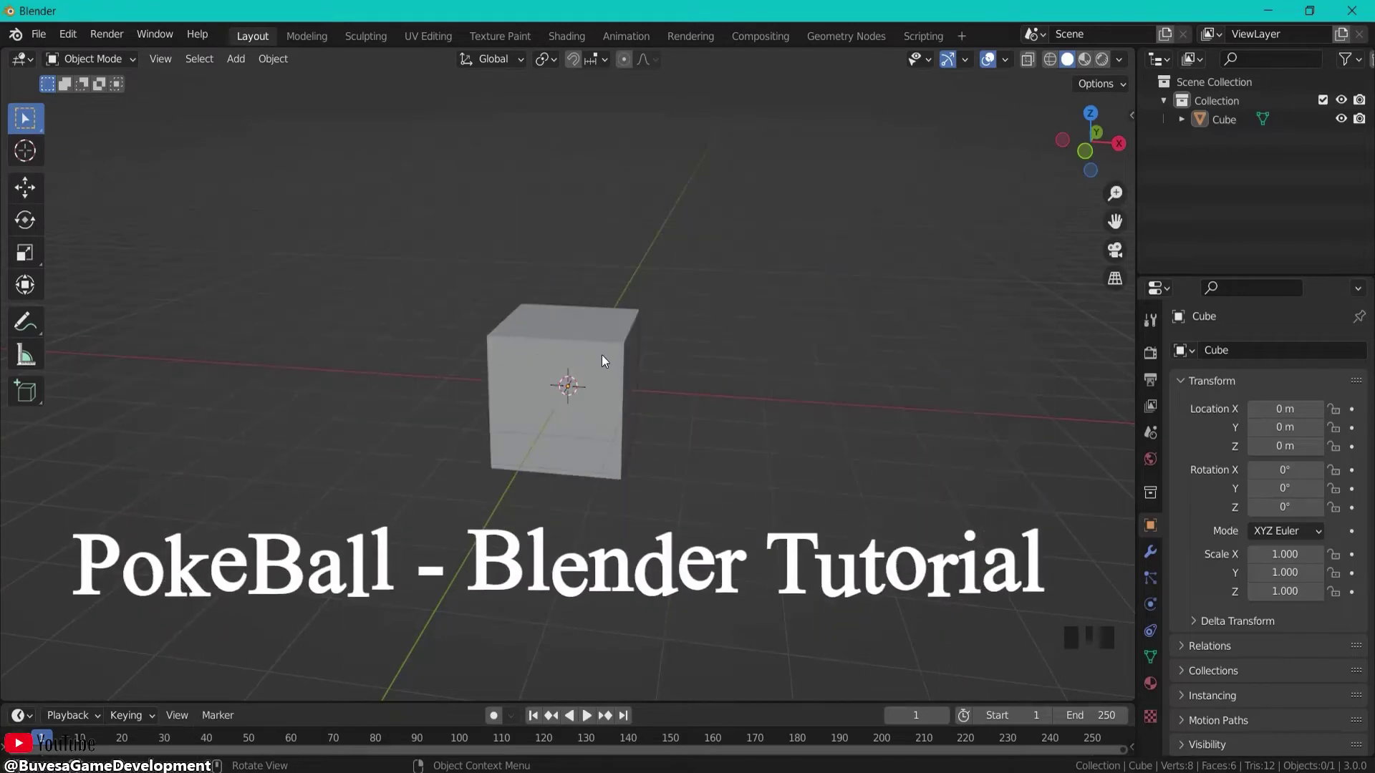
Step: Delete the default cube and bring up the Add menu for a new mesh
left_click(595, 342)
key("x")
left_click(530, 344)
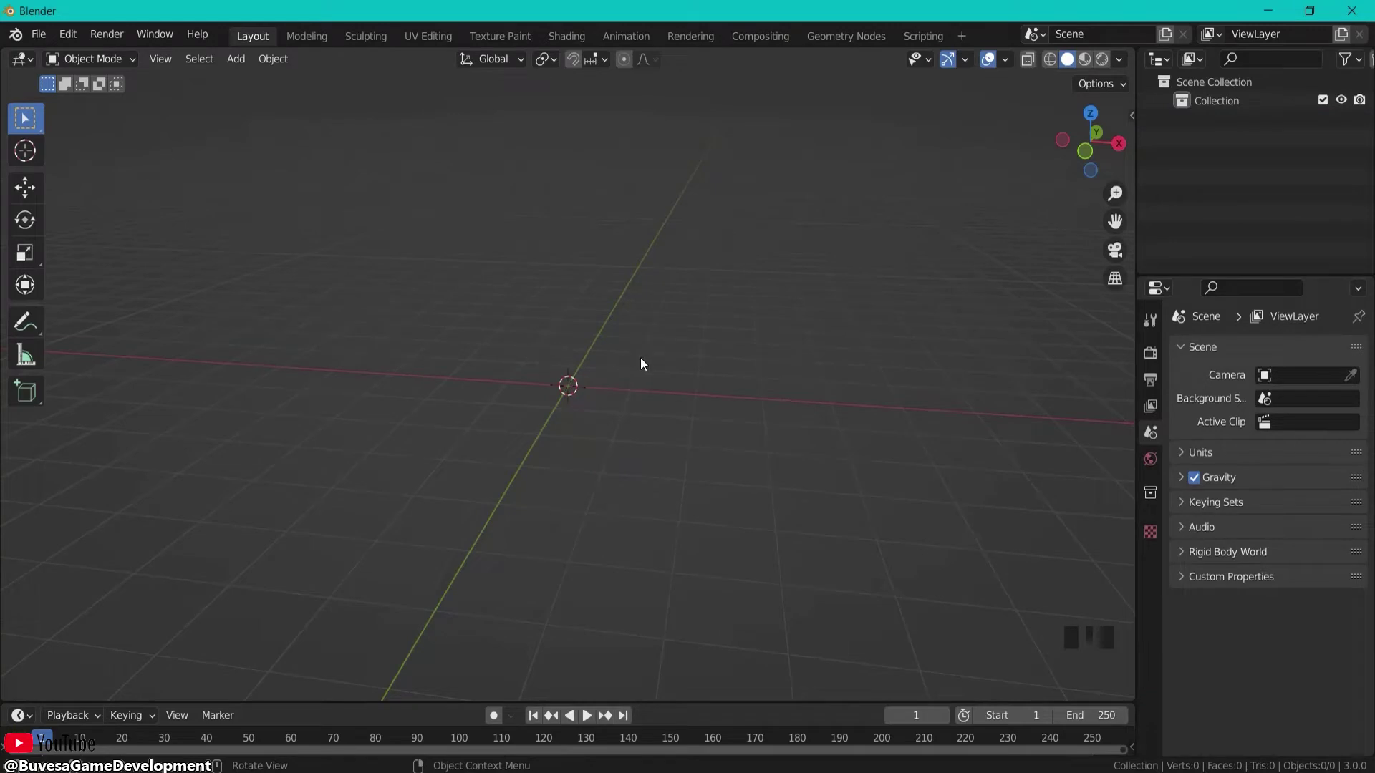
key("shift+a")
mouse_move(603, 365)
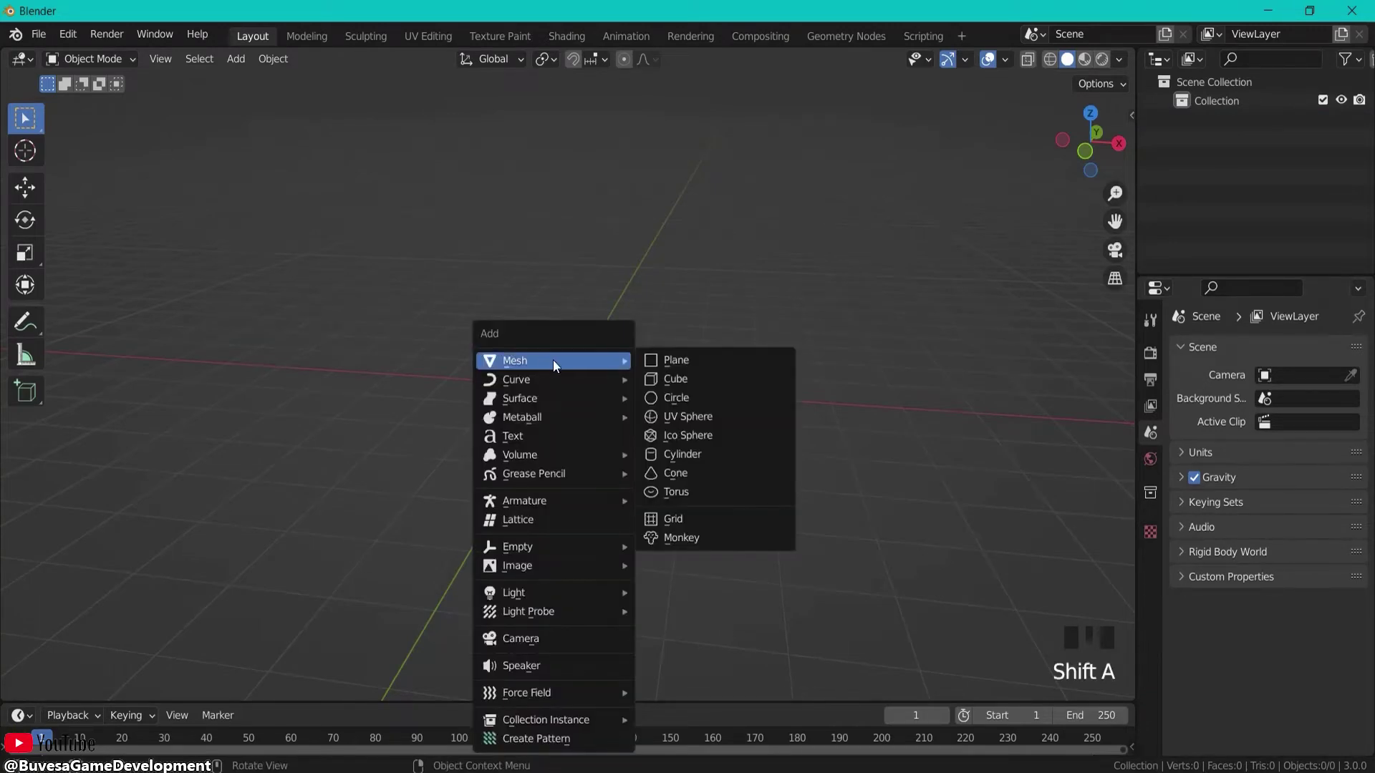
Step: Add a UV sphere and view it from the front in wireframe shading
left_click(683, 415)
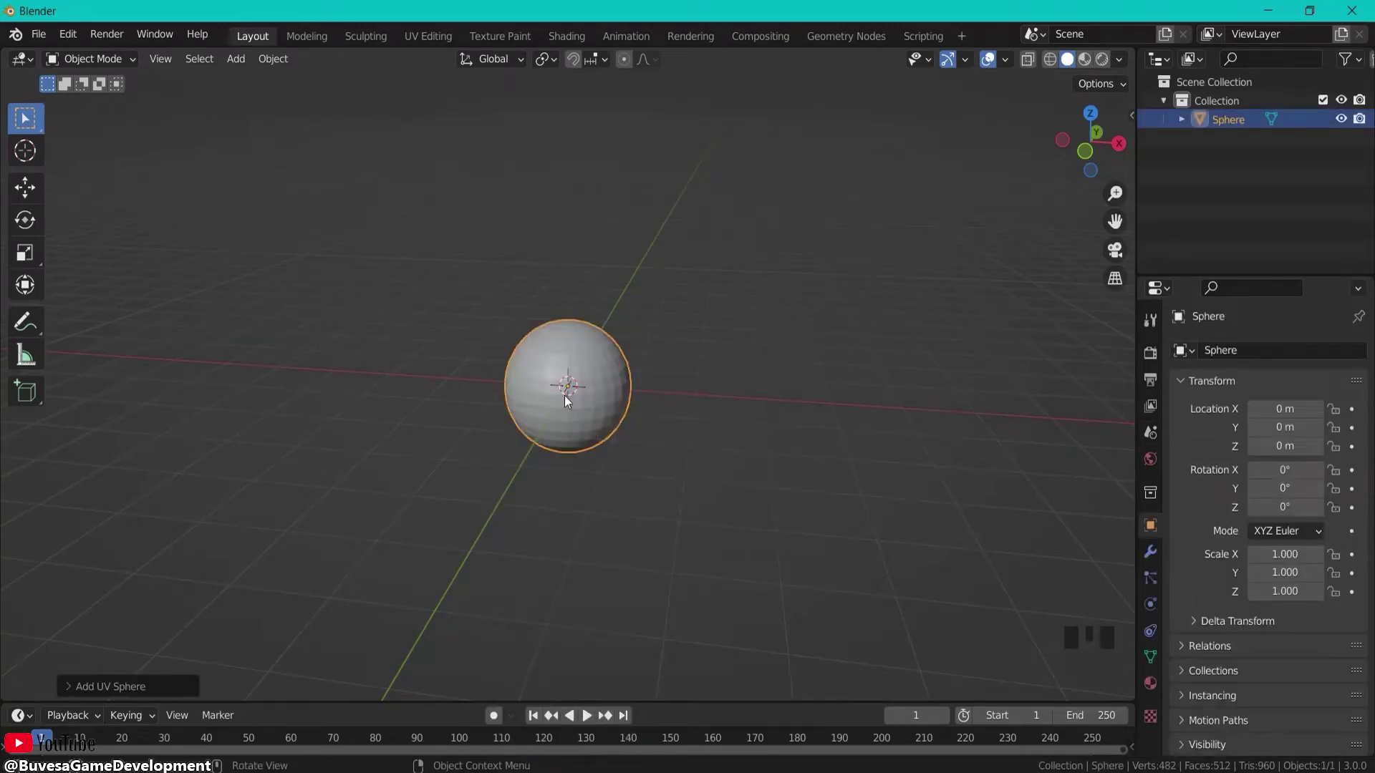
key("KP_1")
scroll(565, 338, "up", 4)
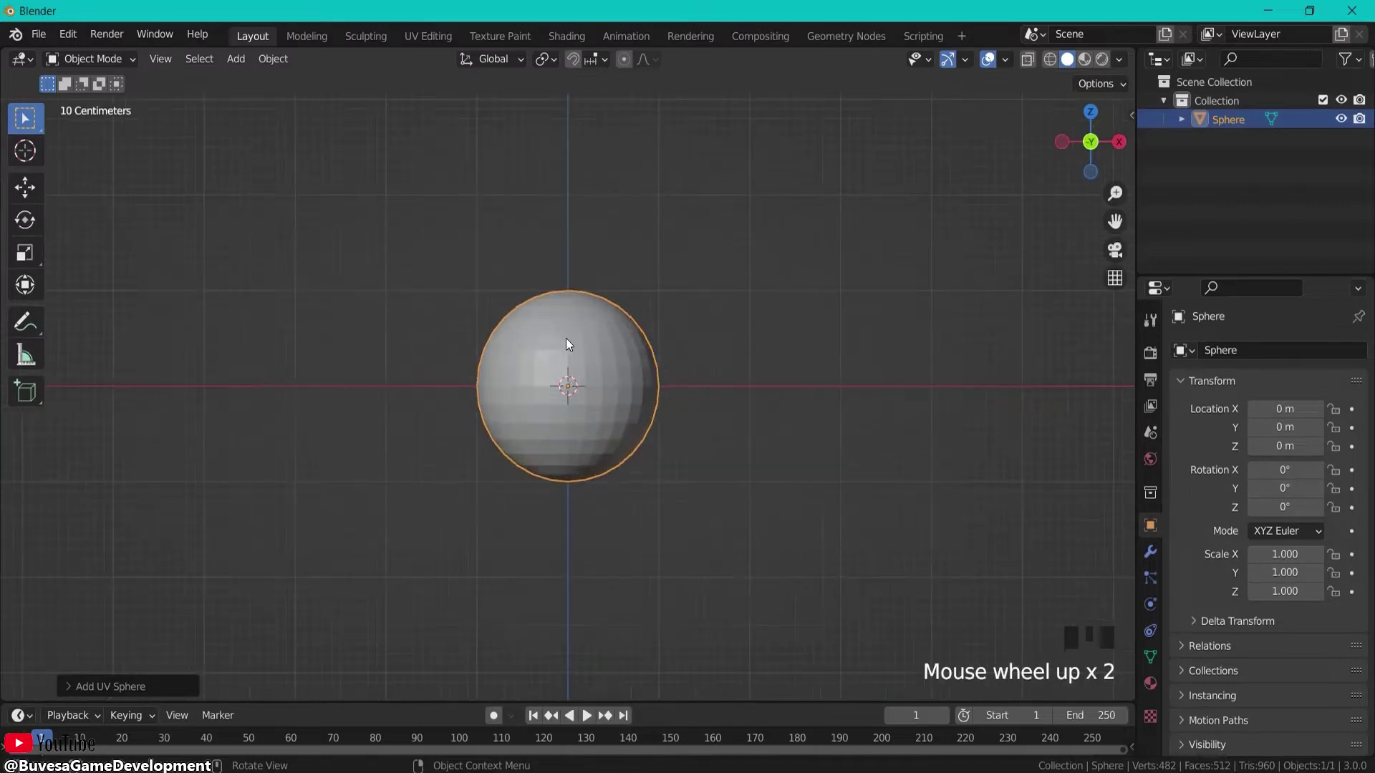
scroll(587, 374, "up", 1)
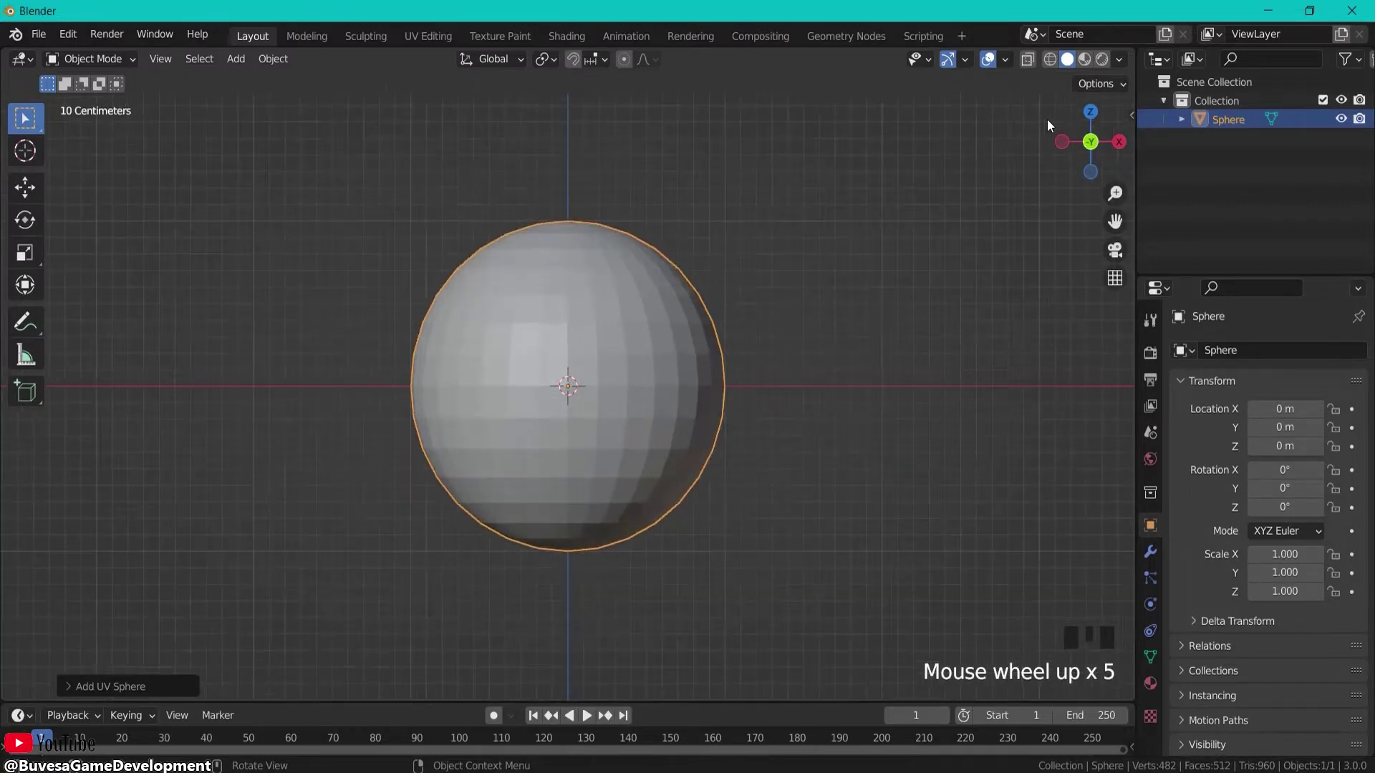
left_click(1049, 58)
scroll(451, 400, "up", 2)
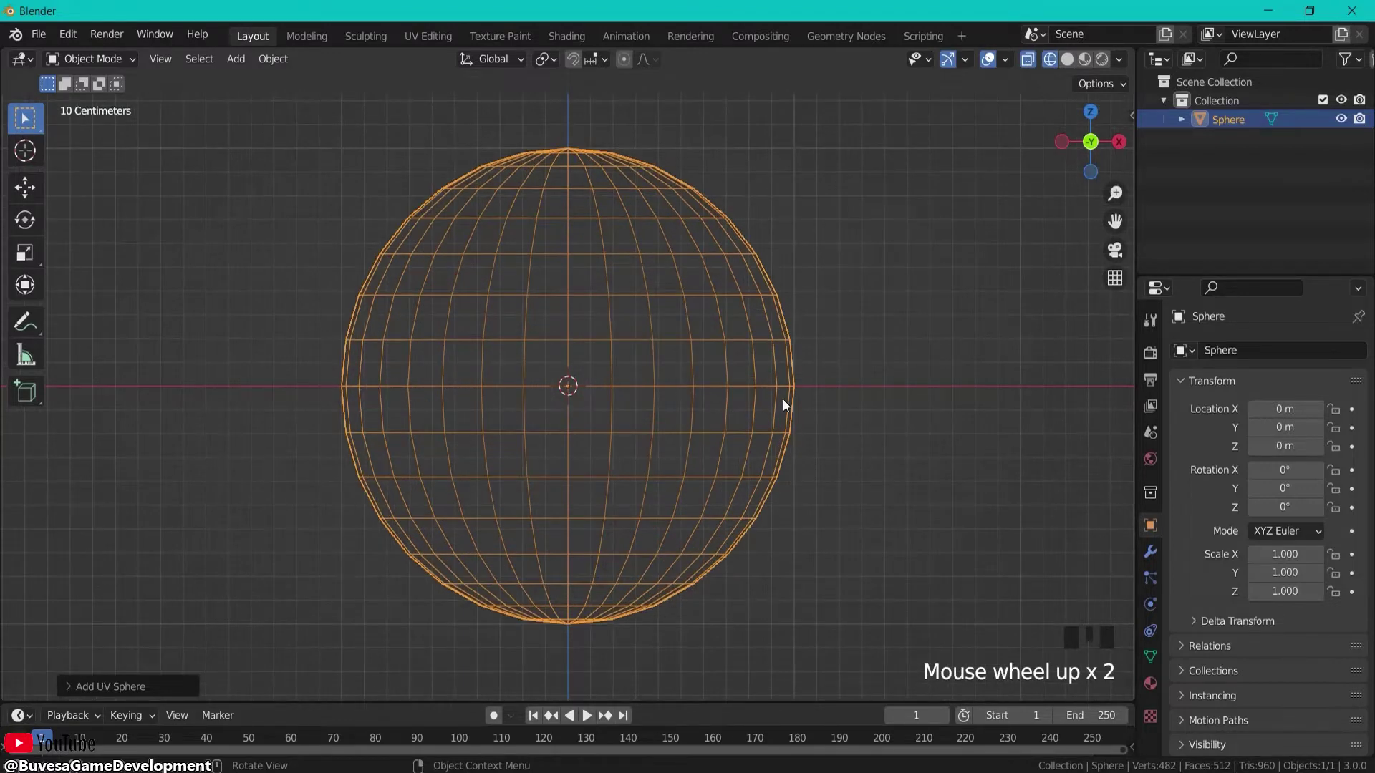
Step: Raise the UV sphere's ring count from 16 to 20, keeping 32 segments
left_click(65, 687)
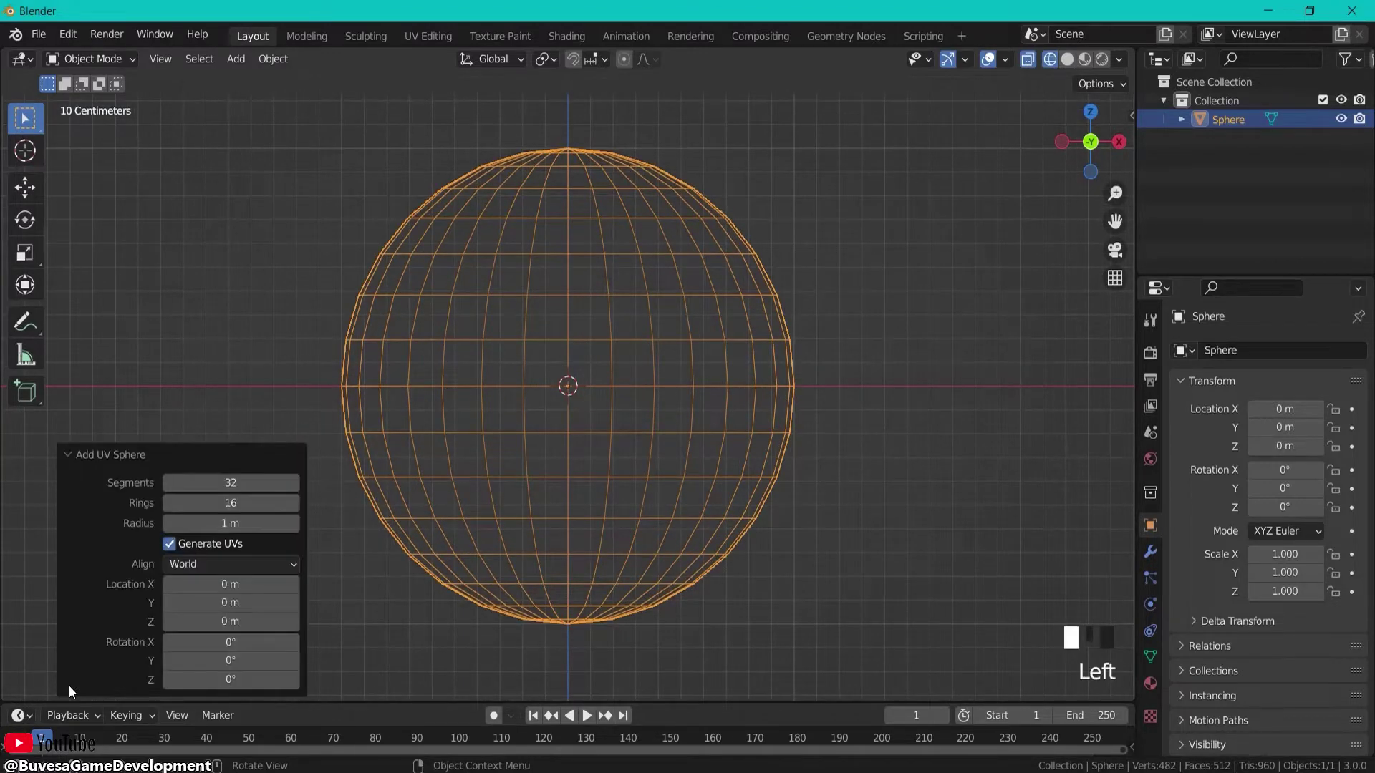
left_click(297, 503)
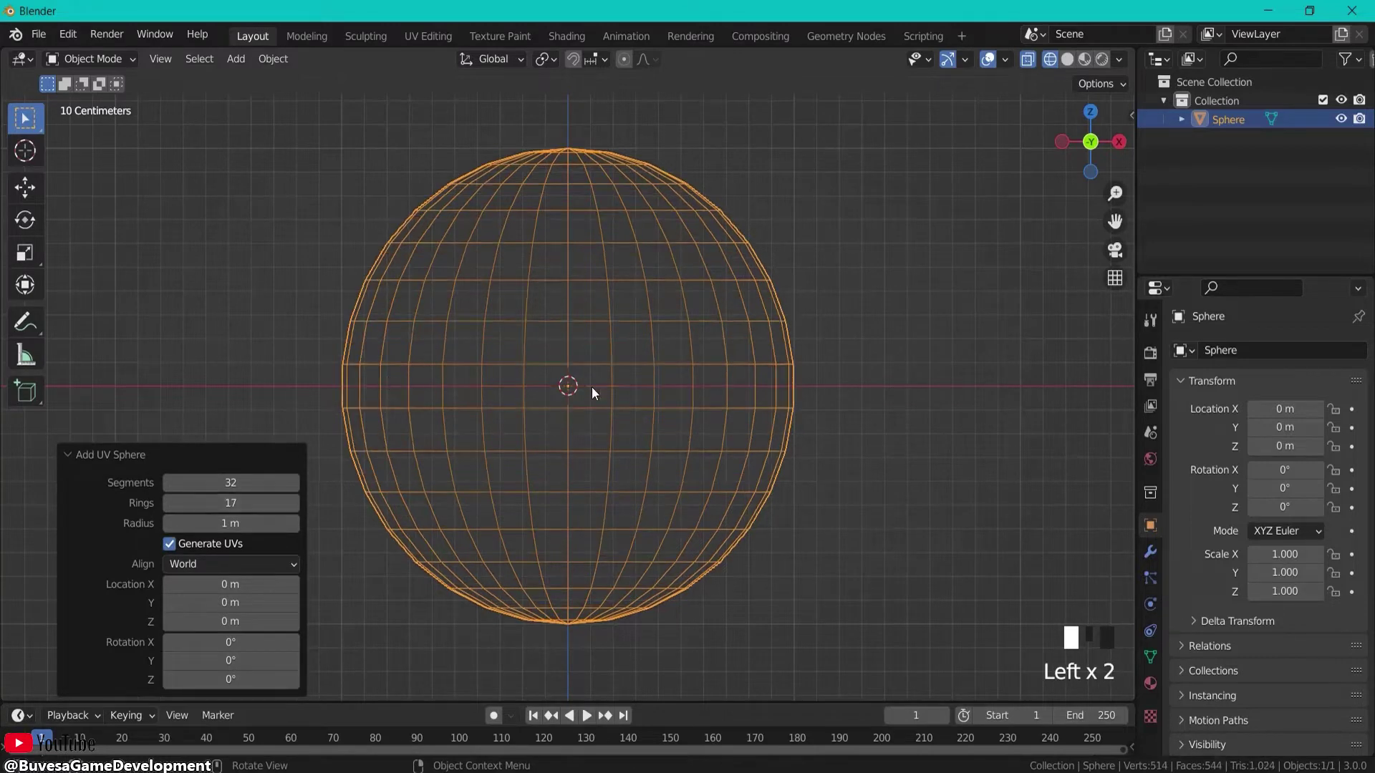
left_click(166, 503)
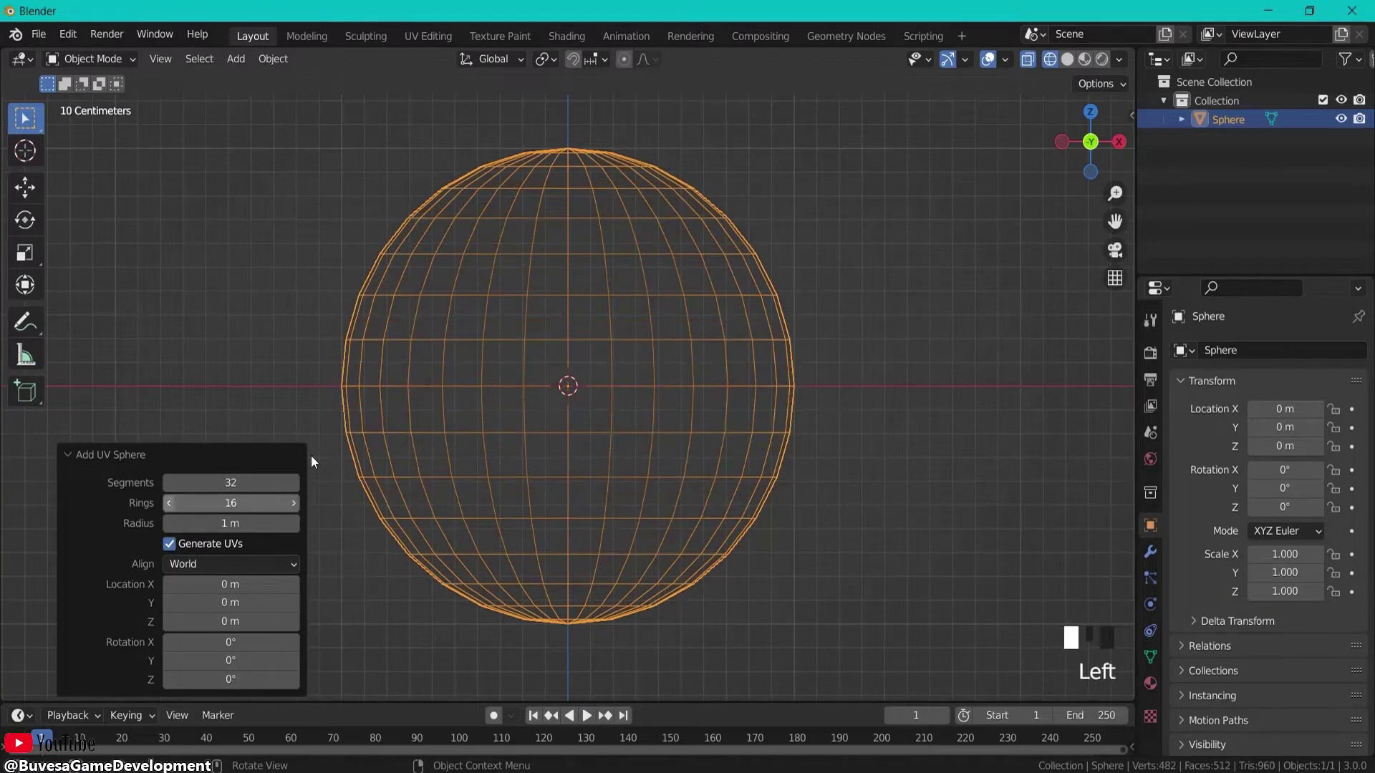
left_click(293, 503)
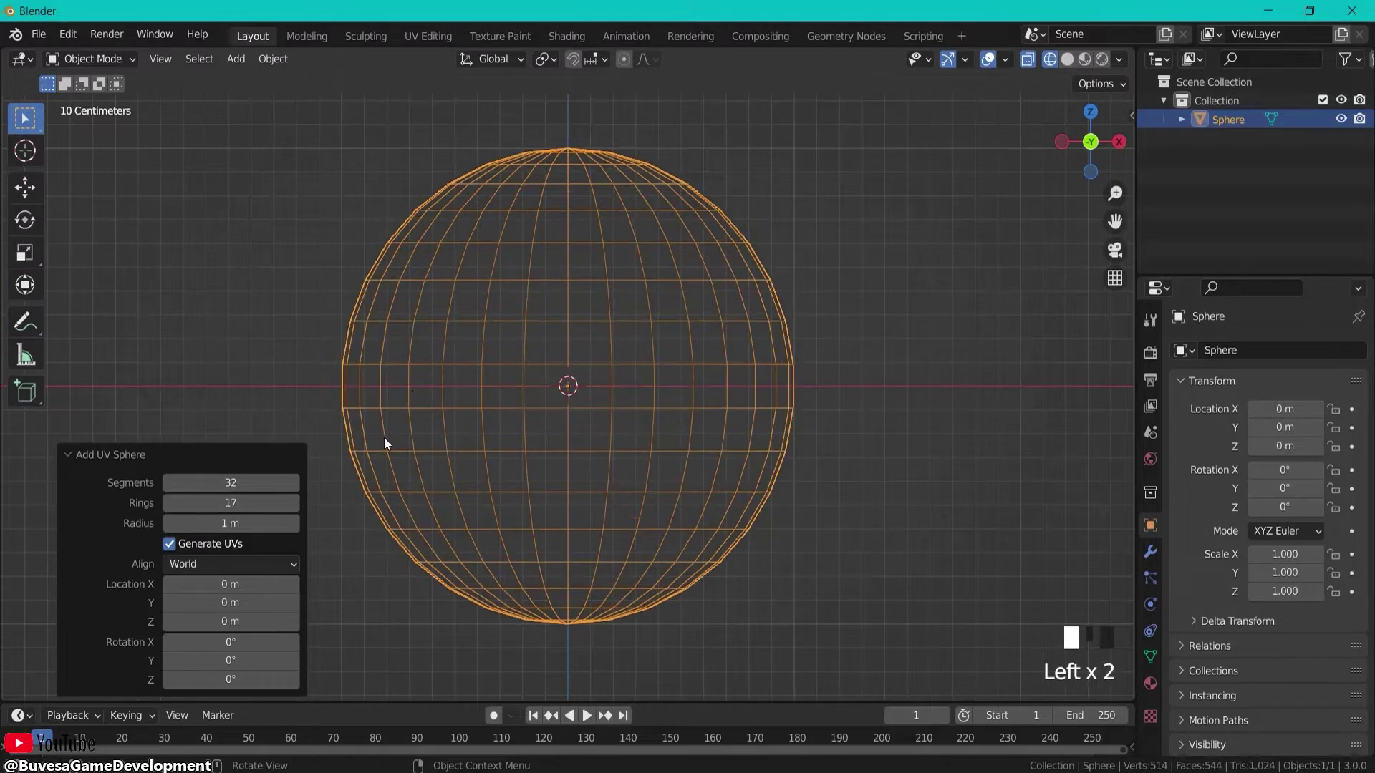
left_click(295, 505)
left_click(295, 504)
left_click(295, 504)
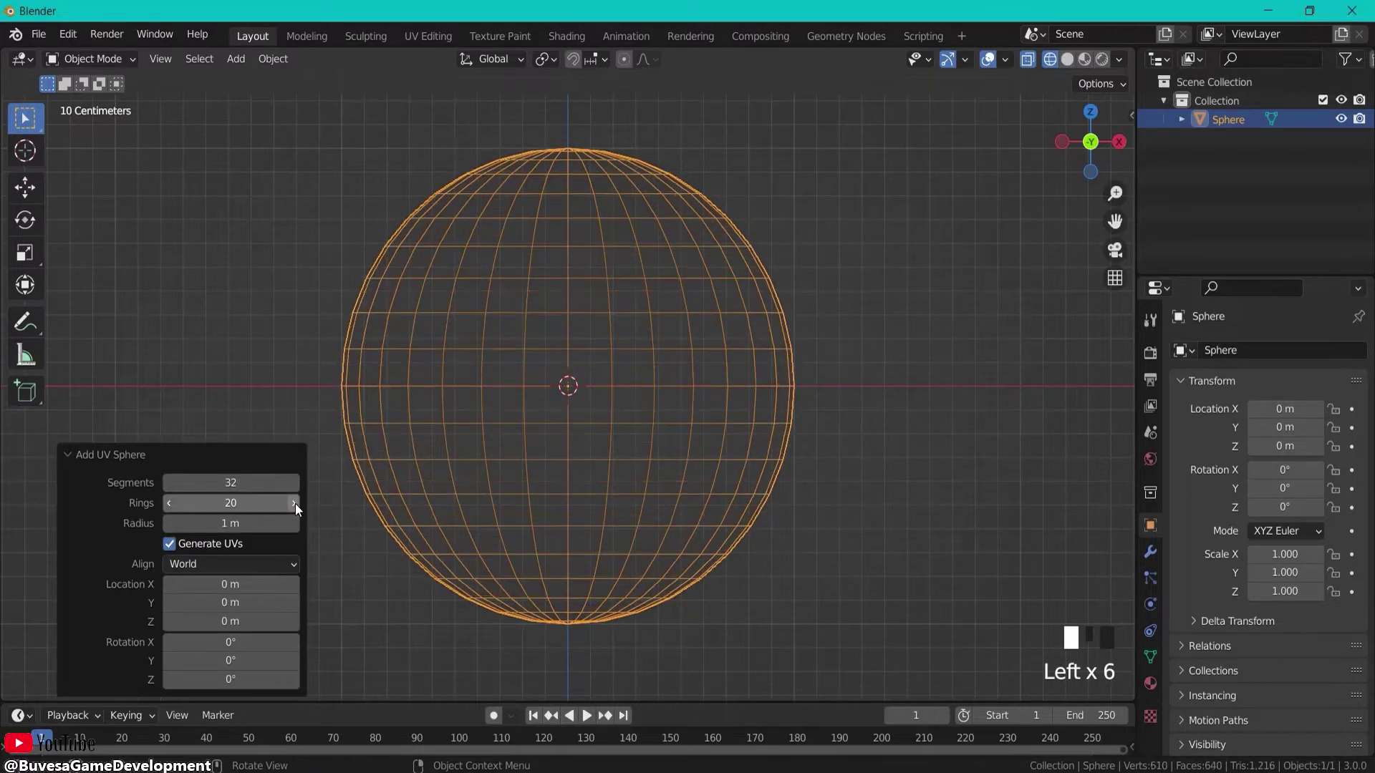
left_click(295, 504)
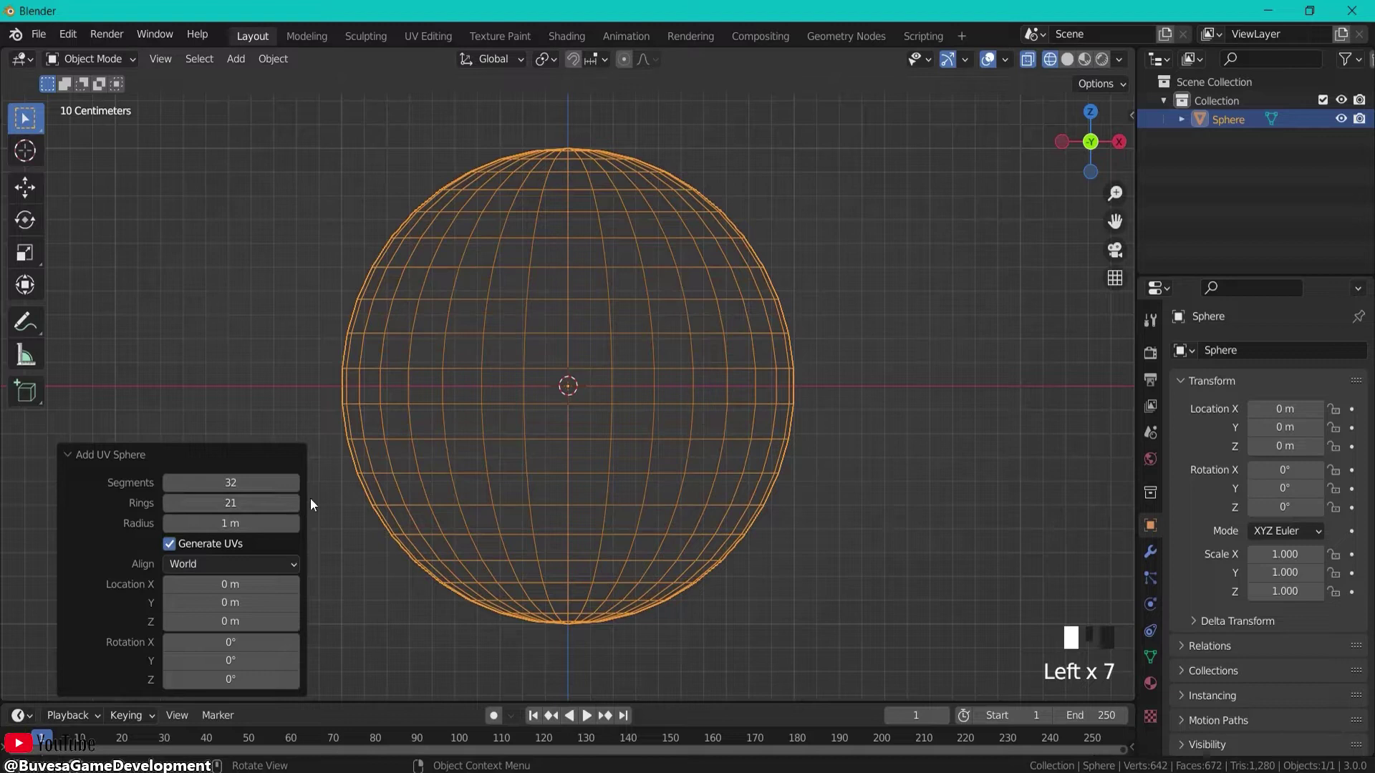
Step: Switch back to solid shading and shade the sphere smooth
left_click(190, 260)
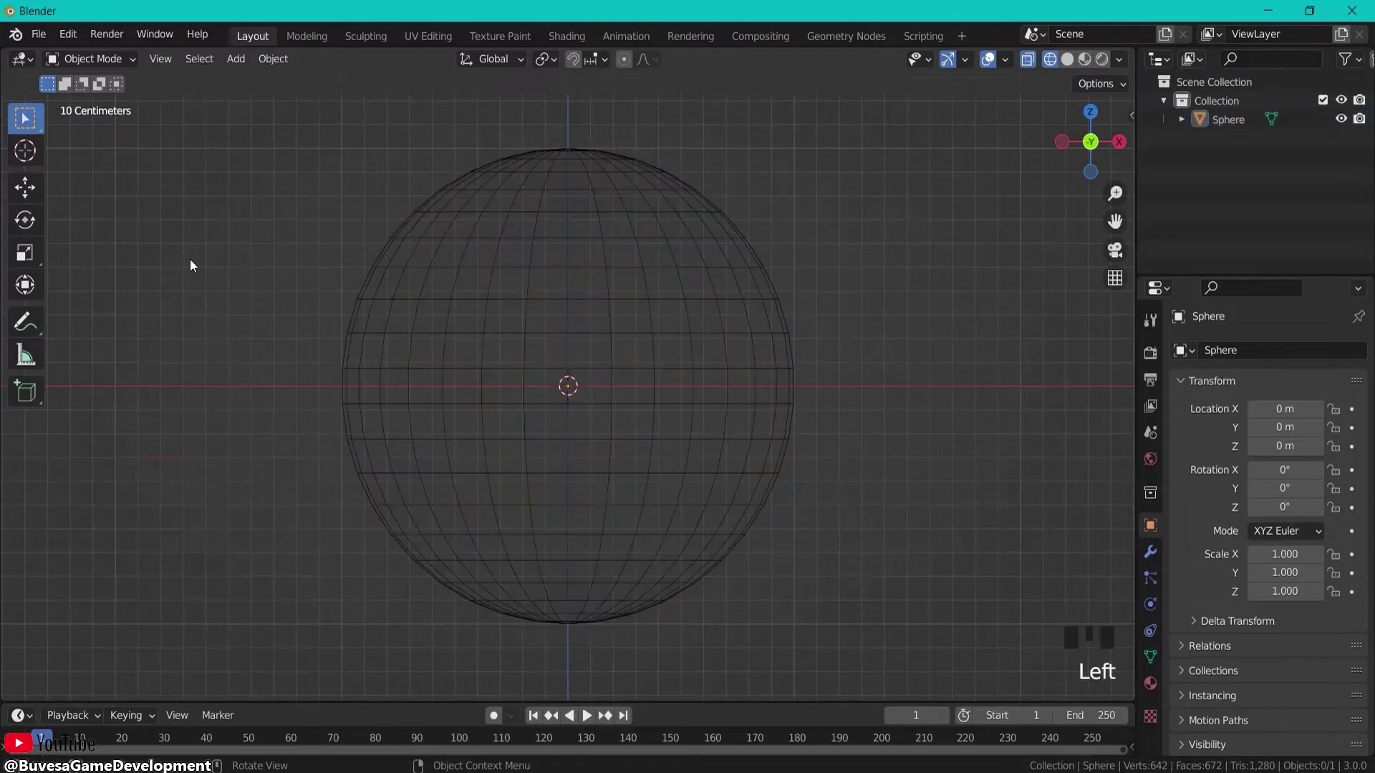
left_click(1069, 59)
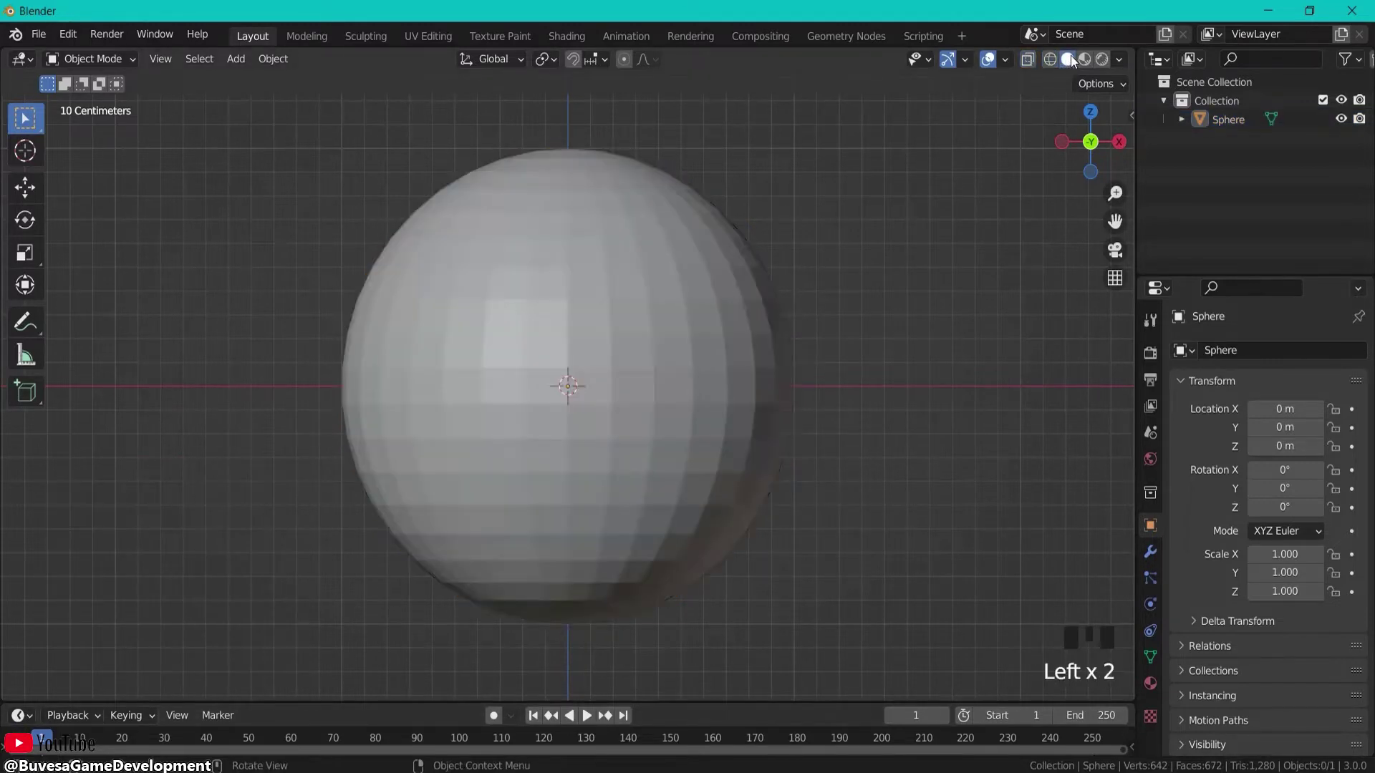
left_click(500, 240)
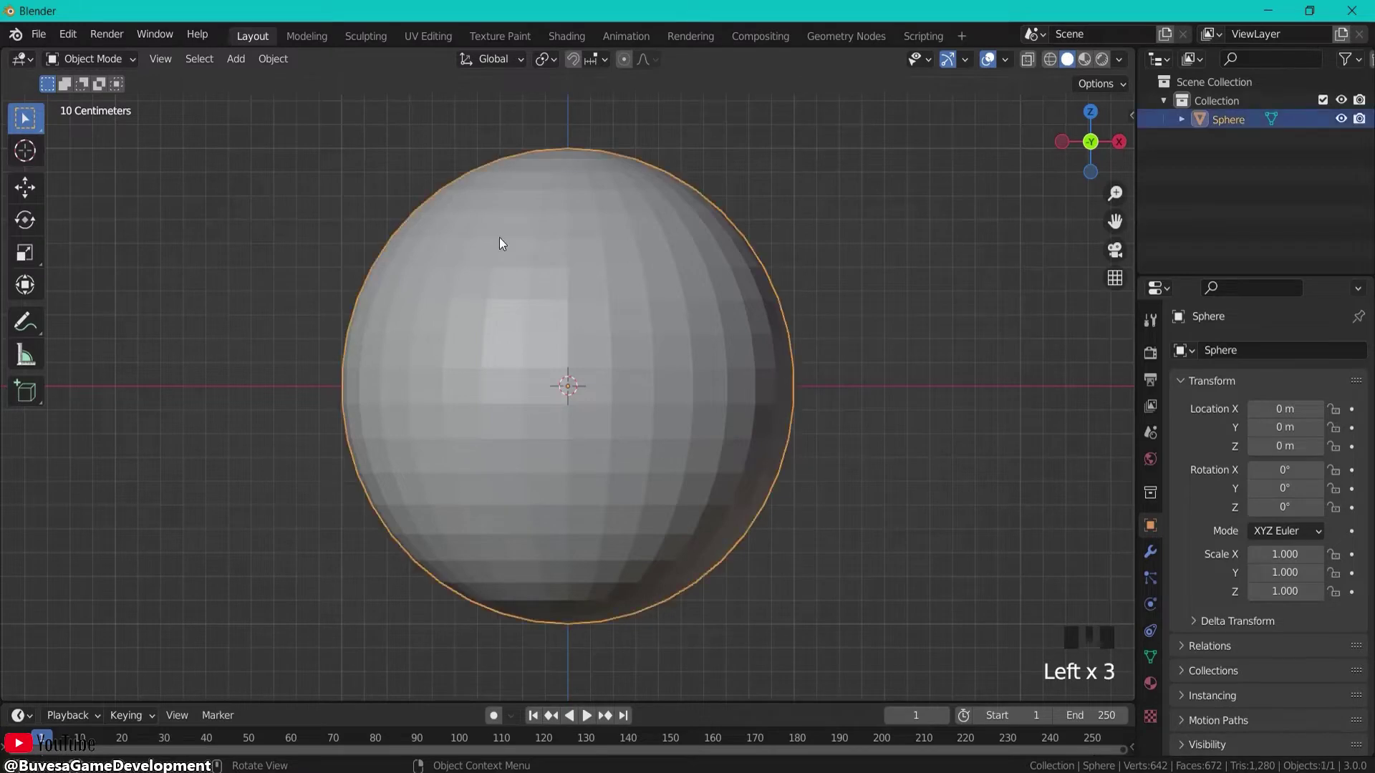
right_click(500, 238)
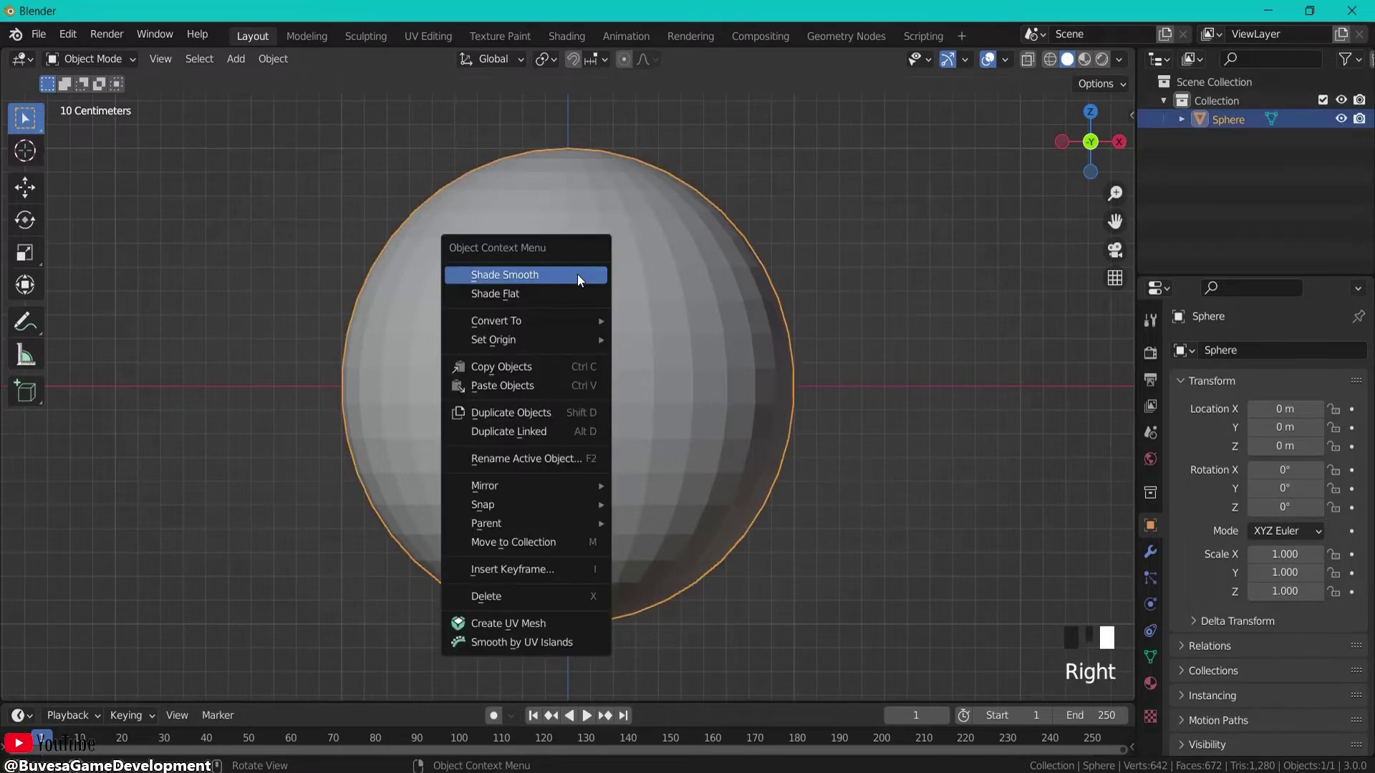
left_click(504, 277)
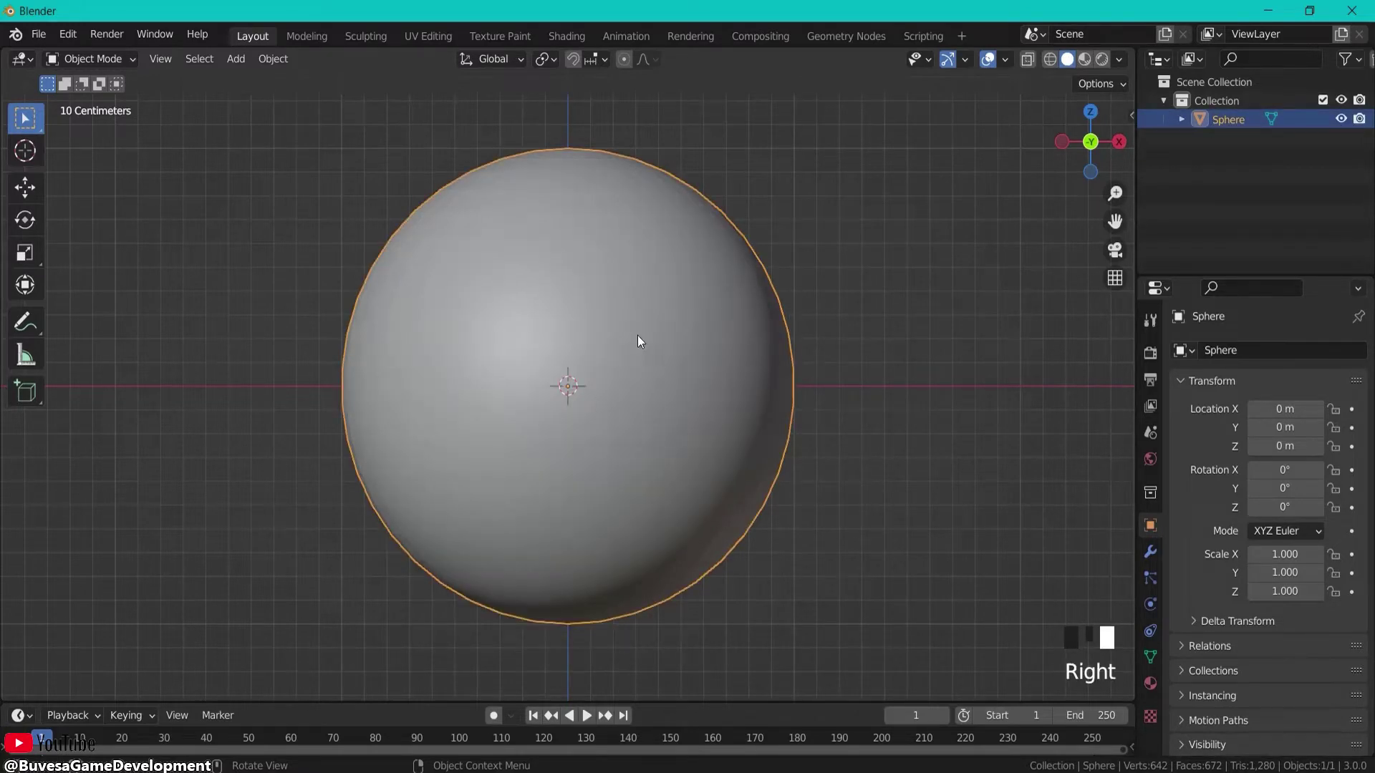
Step: In Edit Mode with face select and X-ray, delete the sphere's equator band of faces
key("Tab")
scroll(416, 421, "up", 1)
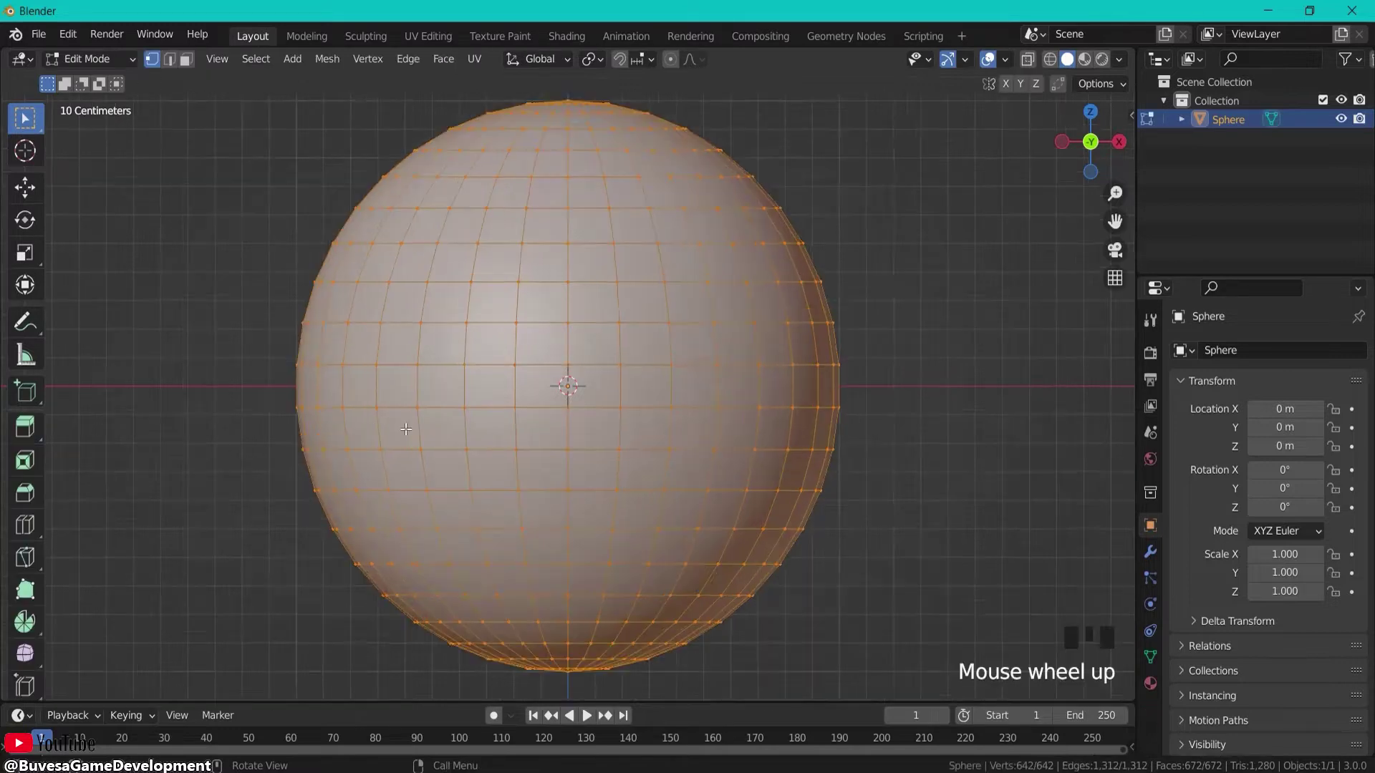
left_click(185, 60)
left_click(1027, 59)
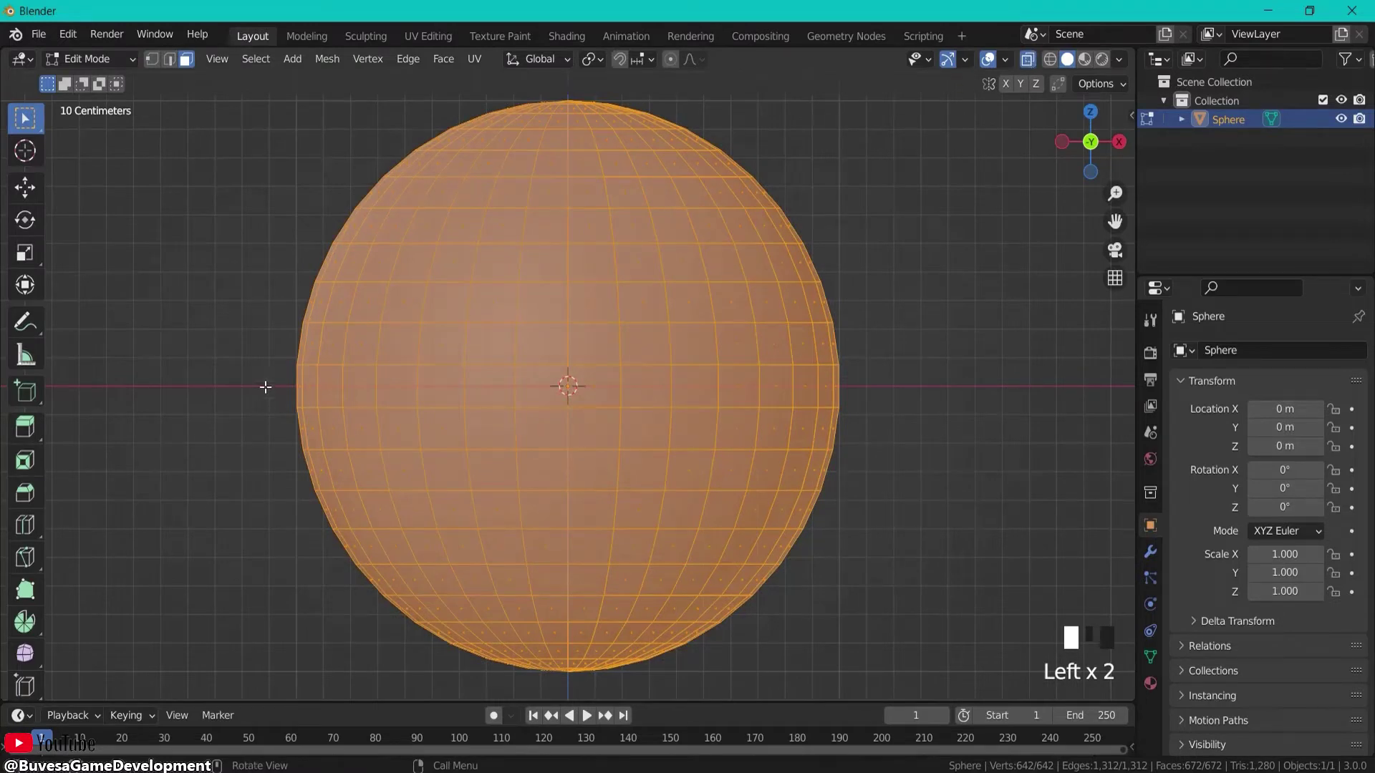
left_click_drag(265, 387, 884, 397)
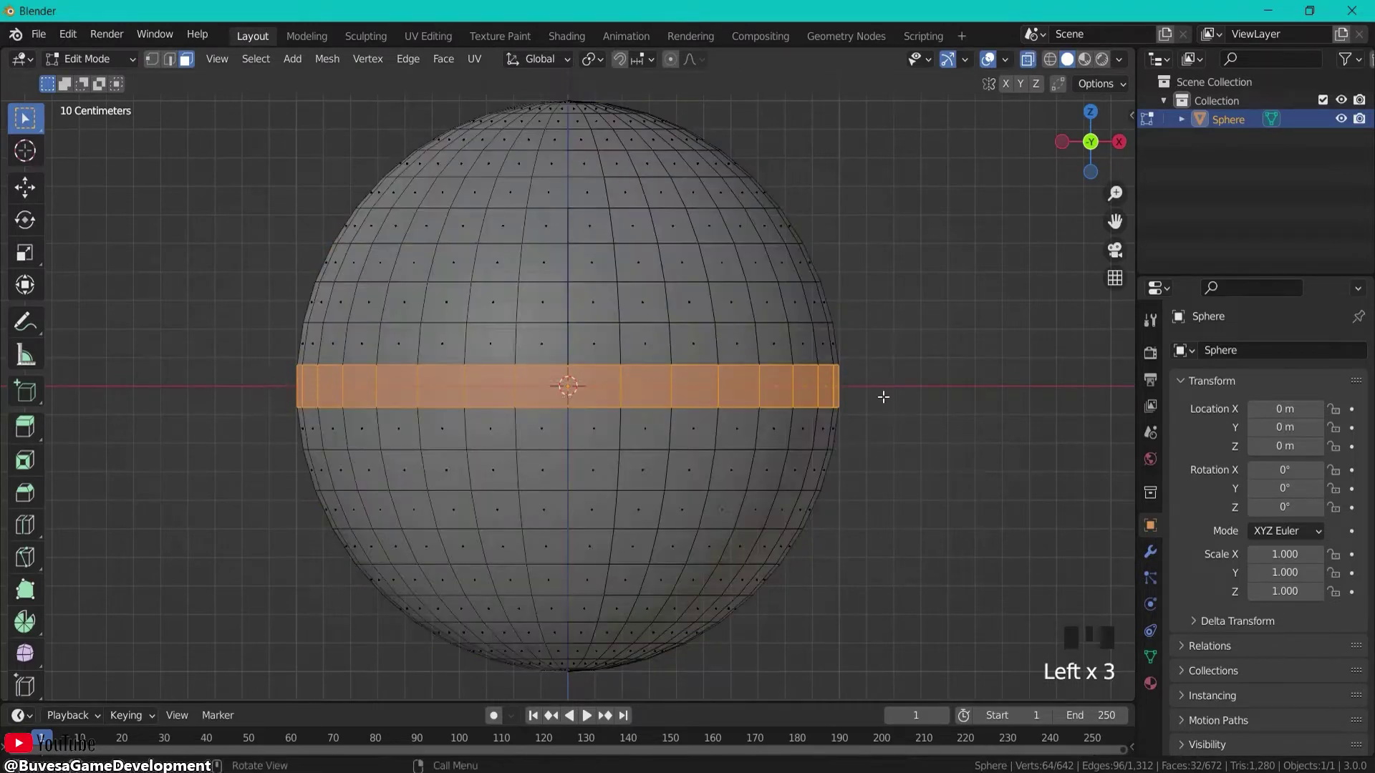
key("x")
left_click(745, 395)
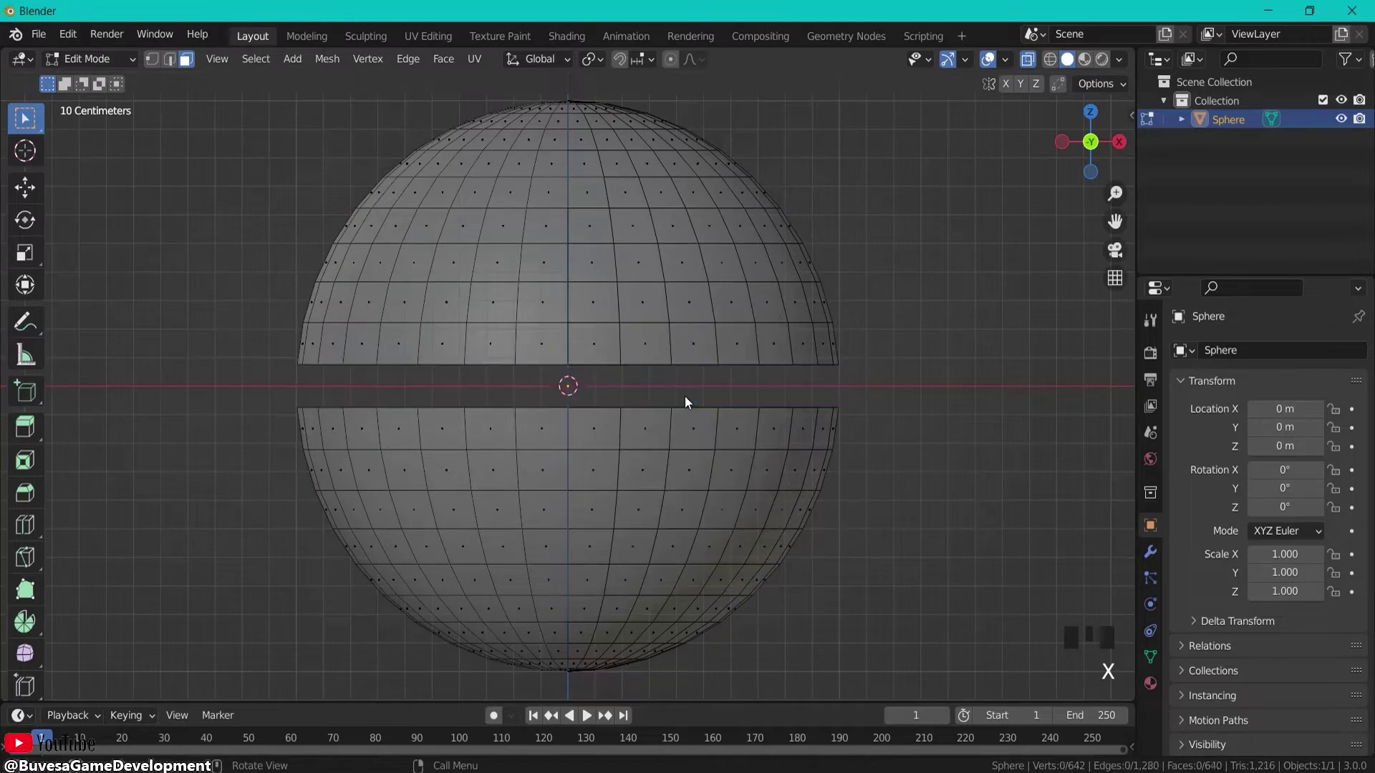
left_click(96, 58)
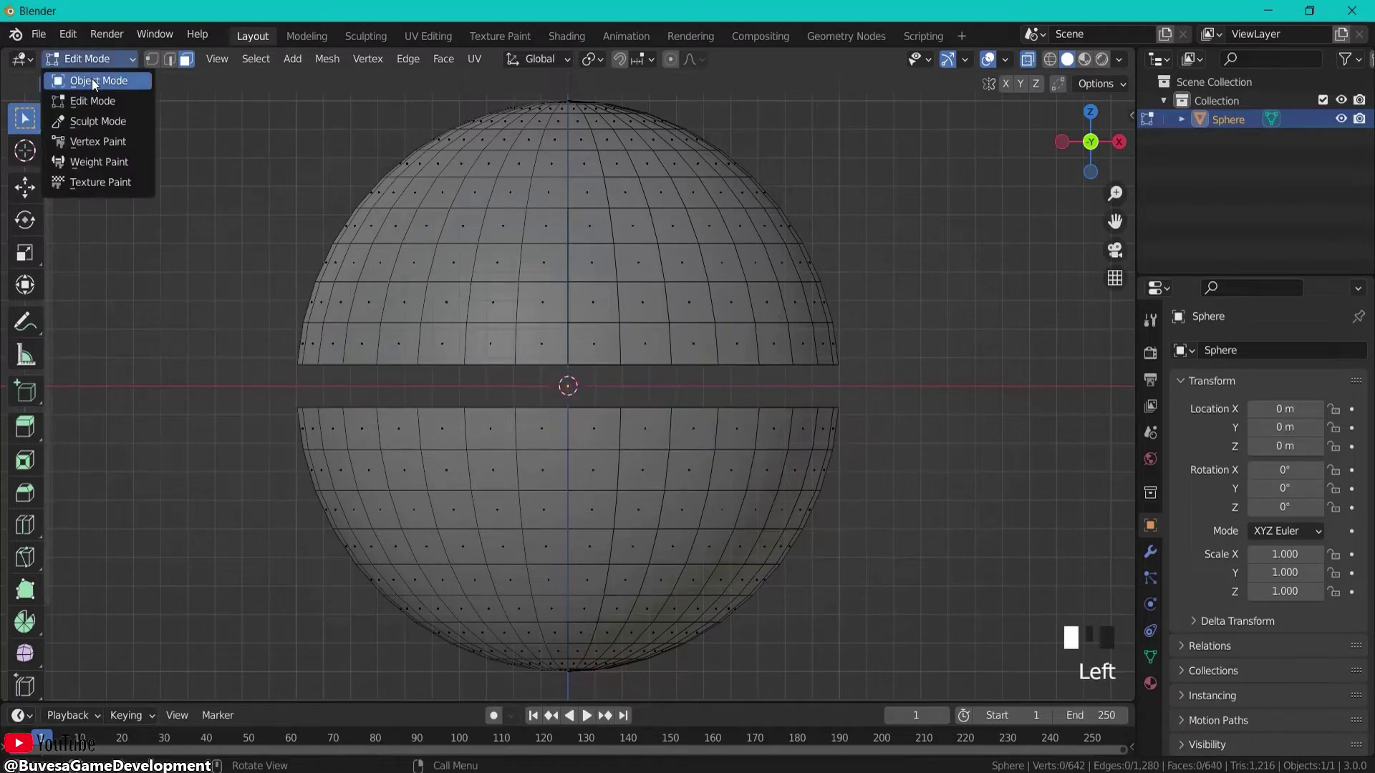
Step: Return to Object Mode, turn off X-ray and view the sphere at an angle
left_click(92, 79)
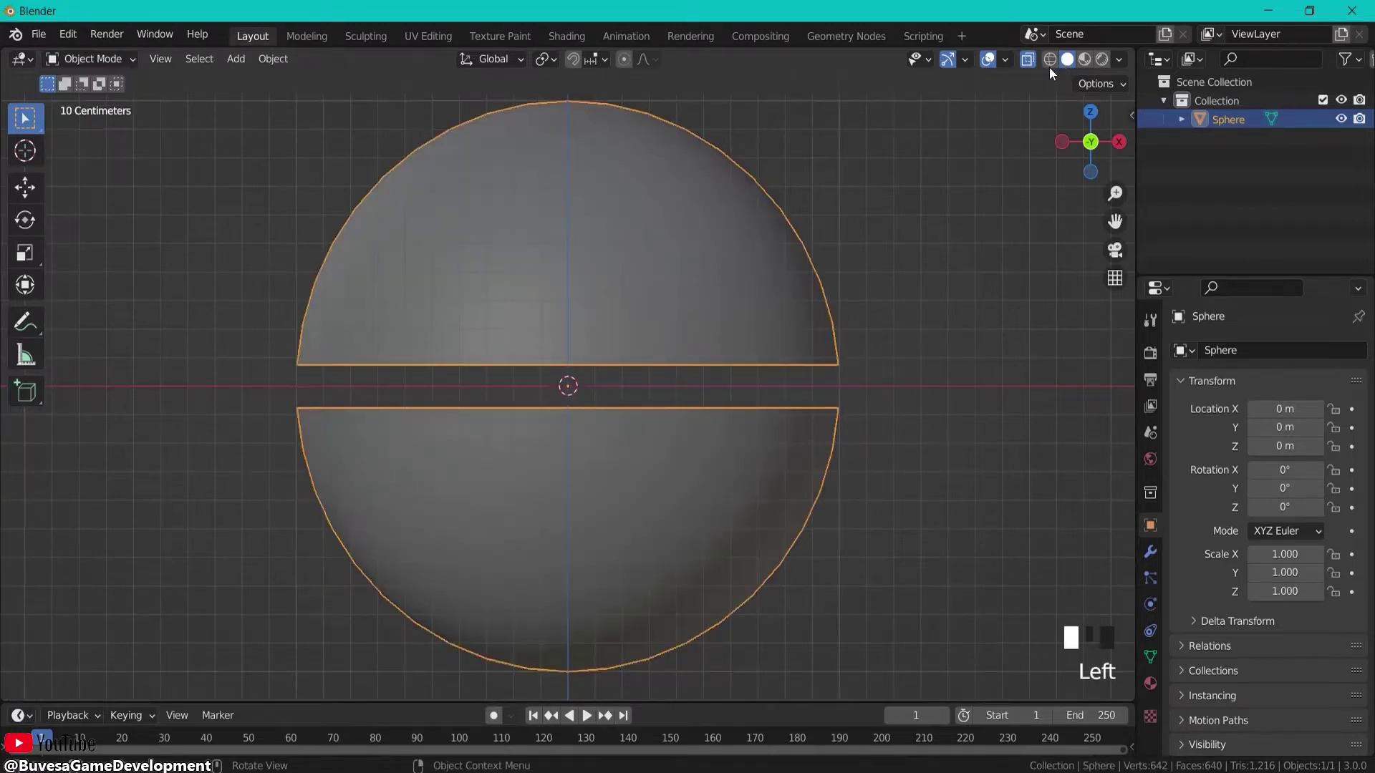
middle_click_drag(1050, 67, 951, 196)
left_click(1028, 61)
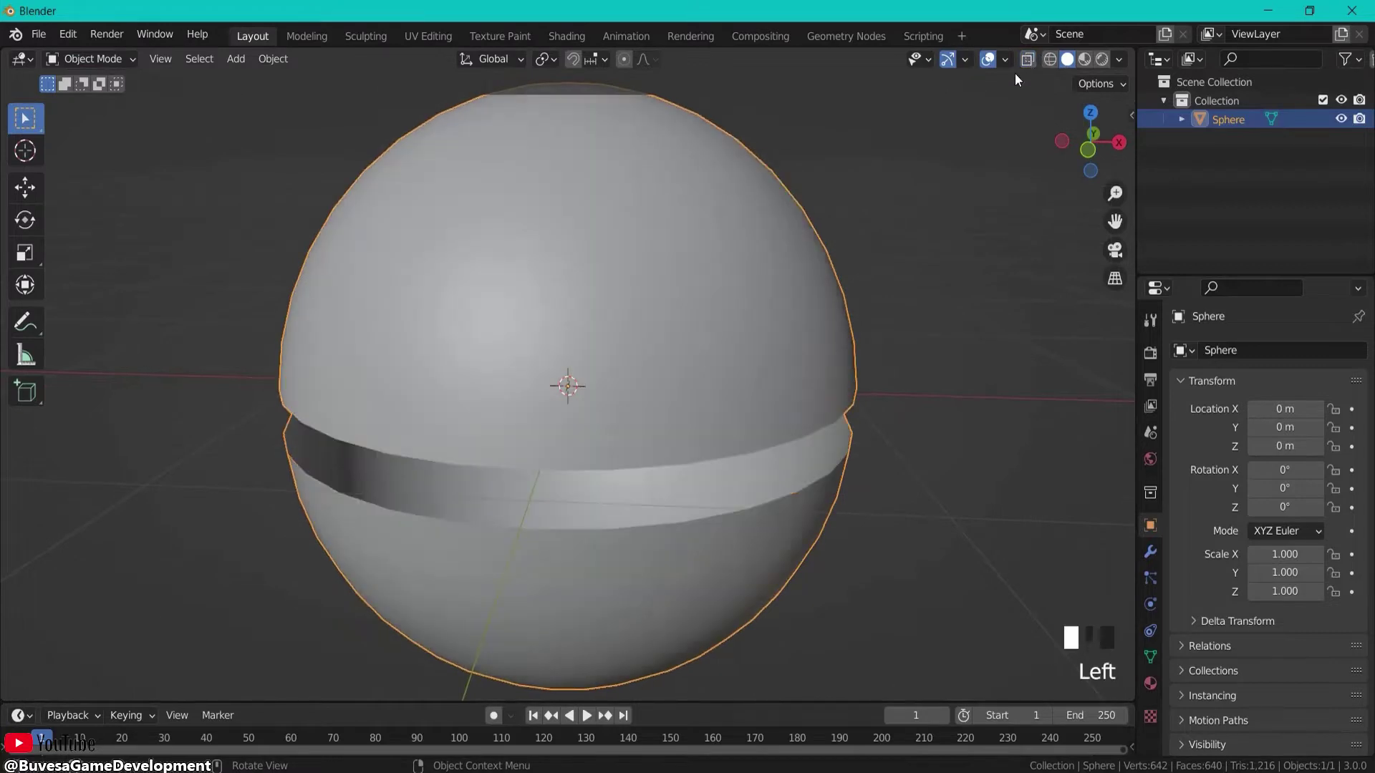
middle_click_drag(1016, 74, 901, 277)
scroll(805, 399, "down", 2)
middle_click_drag(708, 530, 773, 495)
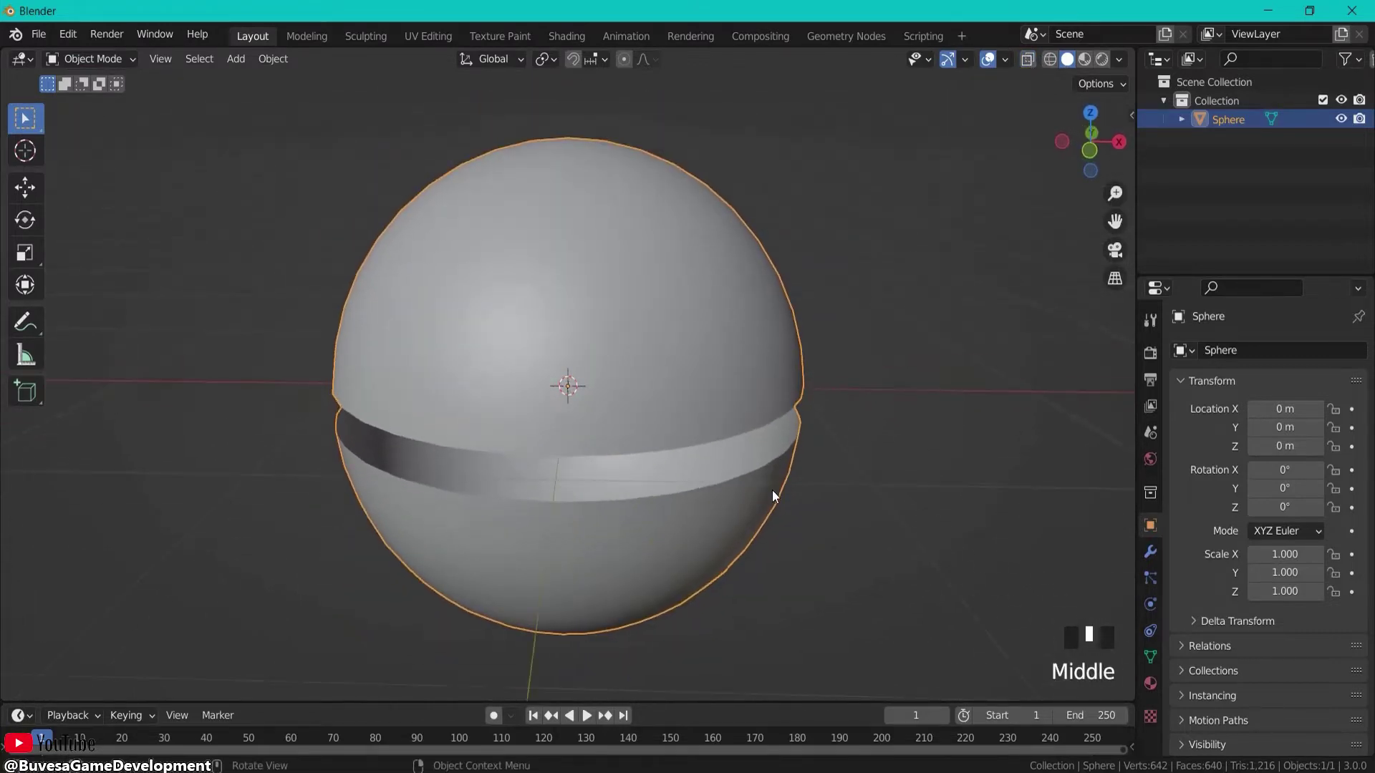
Step: Add a Solidify modifier to the sphere and raise its thickness to 0.07 m
left_click(1146, 555)
left_click(1201, 351)
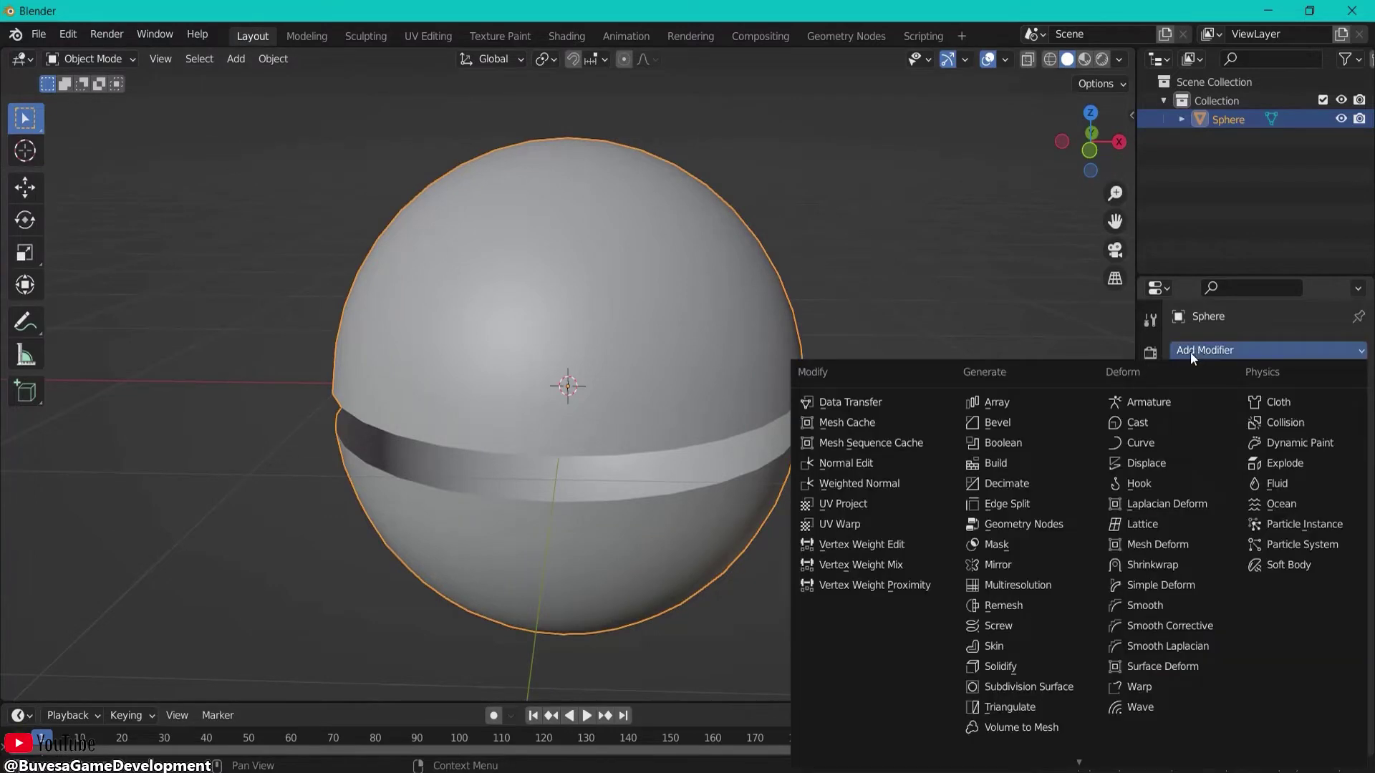
left_click(1003, 665)
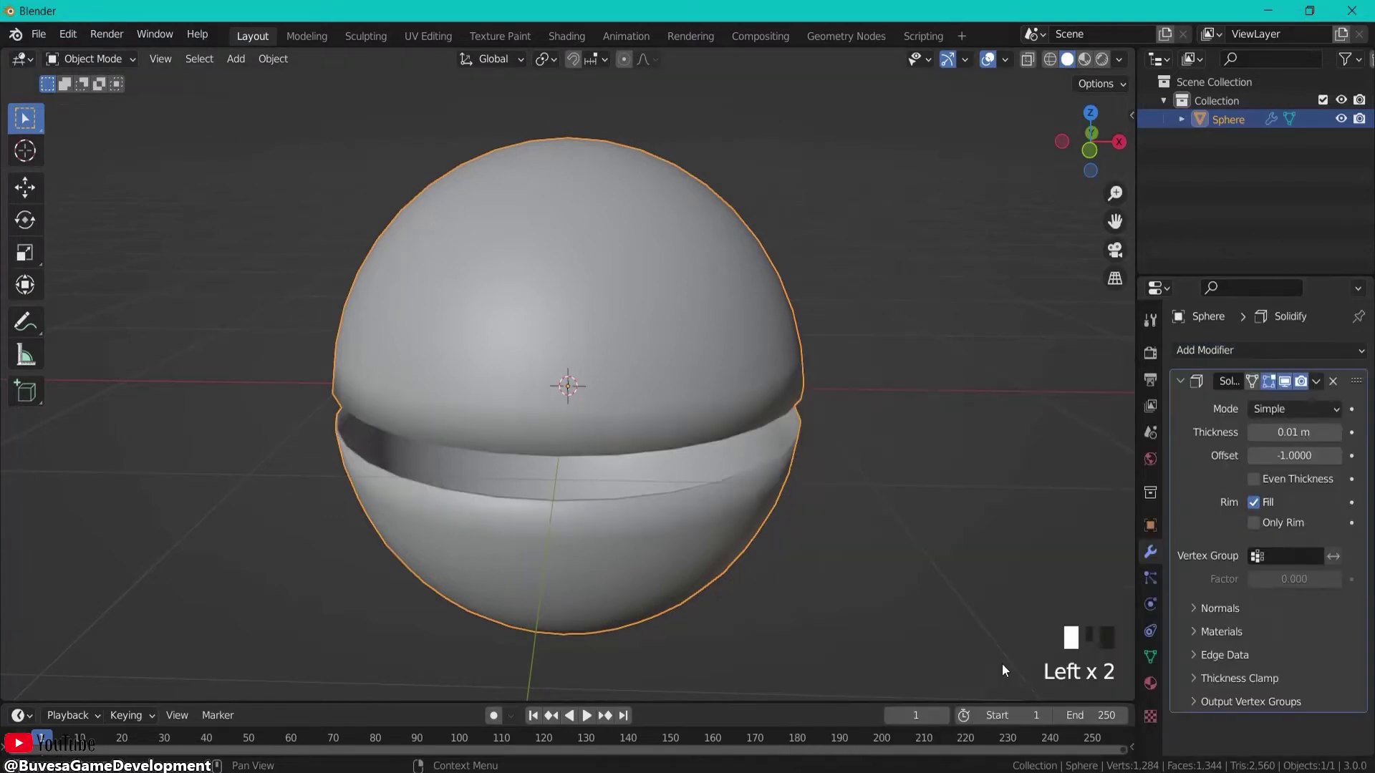
middle_click_drag(832, 516, 861, 509)
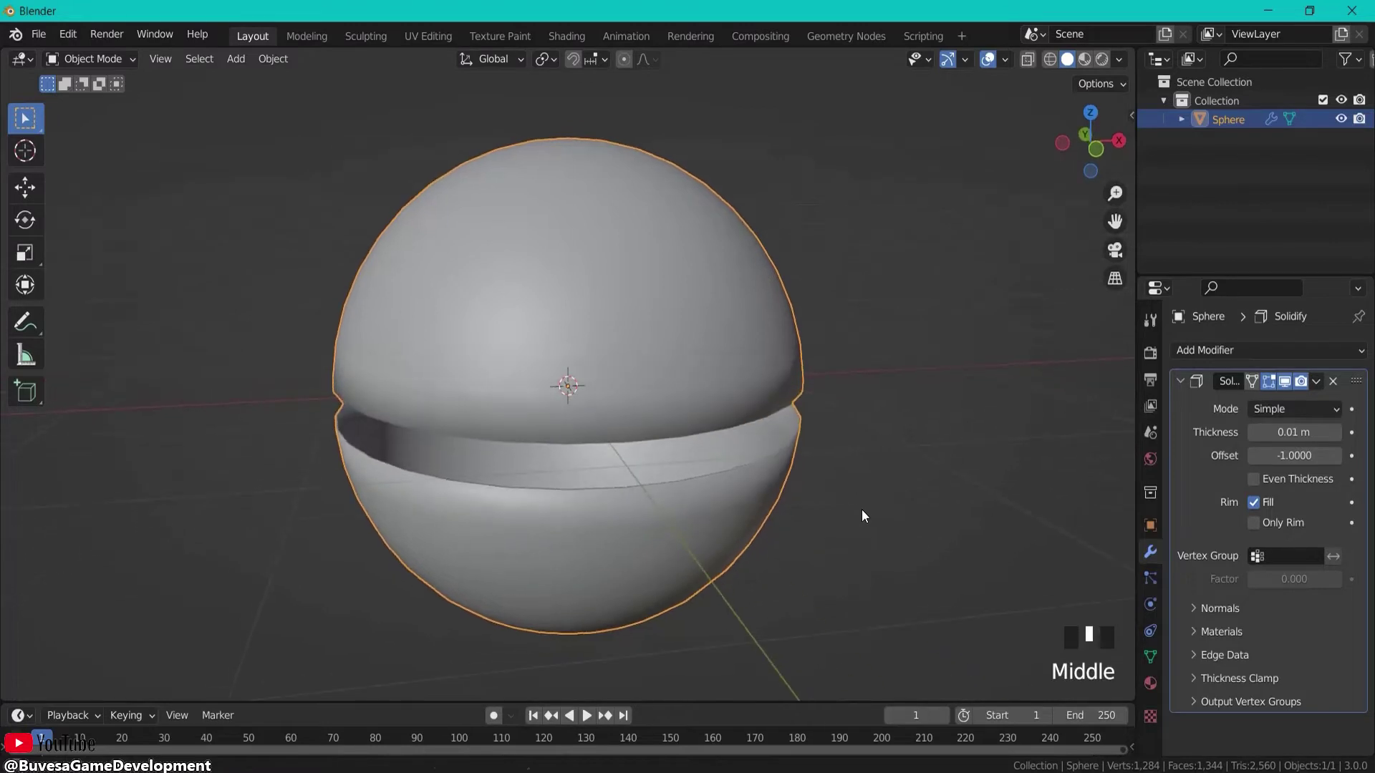
scroll(753, 475, "up", 2)
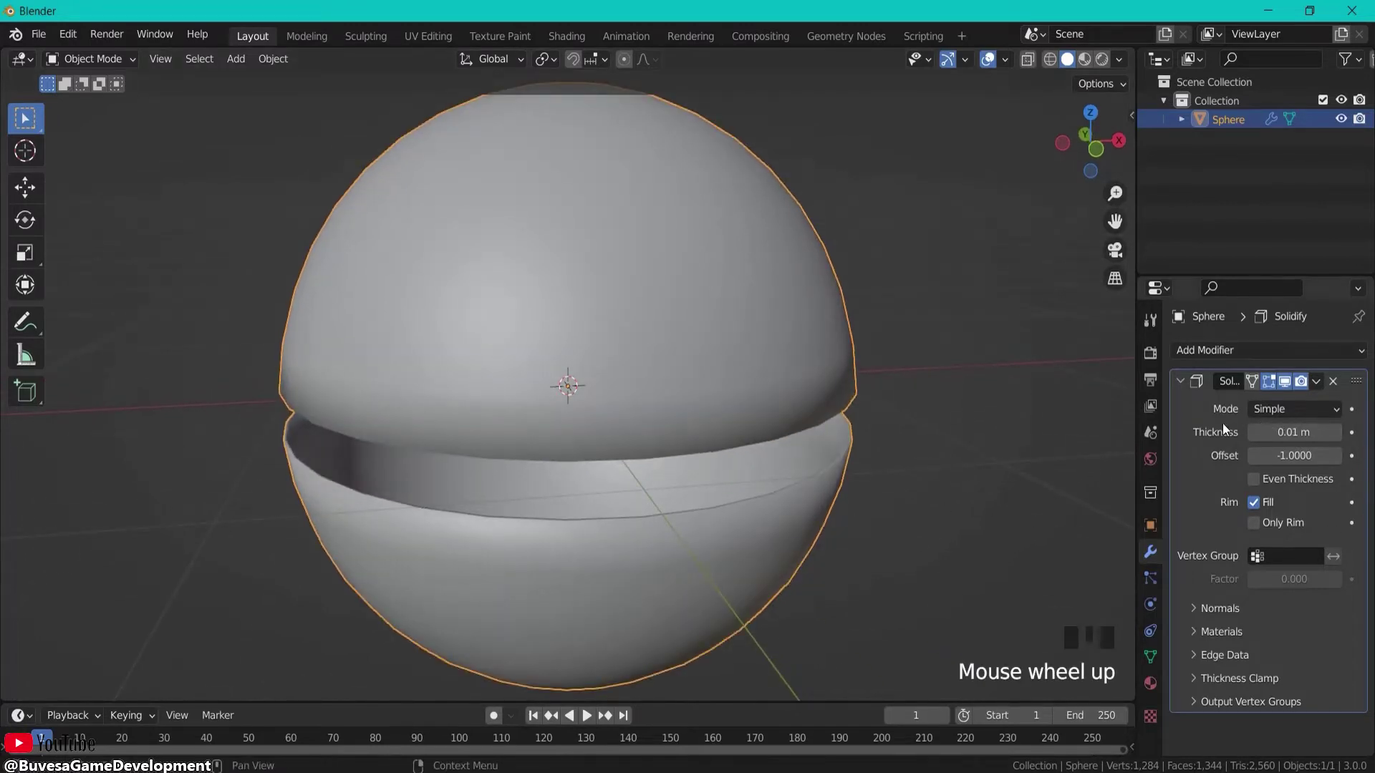
left_click(1338, 432)
left_click(1337, 432)
left_click(1338, 432)
left_click(1338, 431)
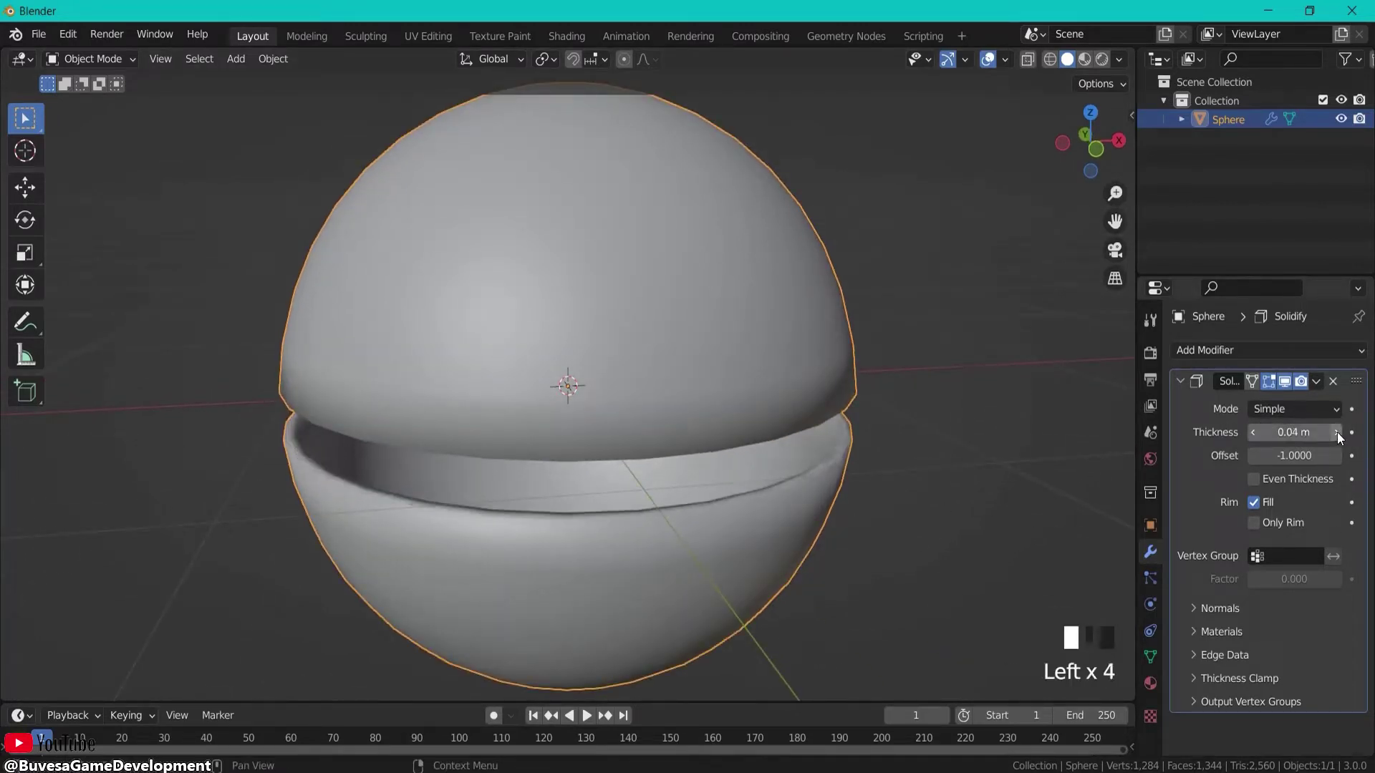
left_click(1338, 432)
left_click(1338, 432)
left_click(1338, 432)
left_click(1337, 432)
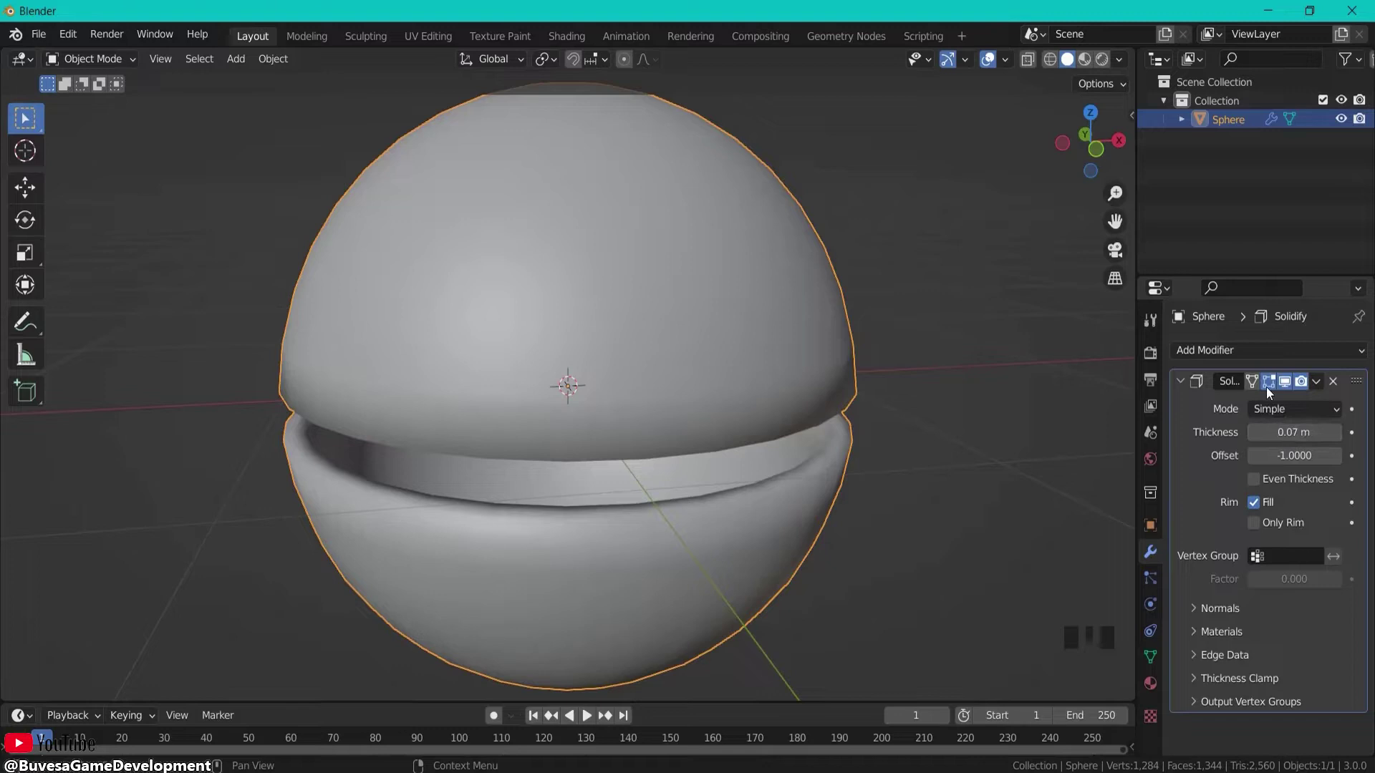
left_click(1208, 351)
left_click(548, 470)
Step: Add a Subdivision Surface modifier to the sphere with viewport level 2
left_click(1222, 351)
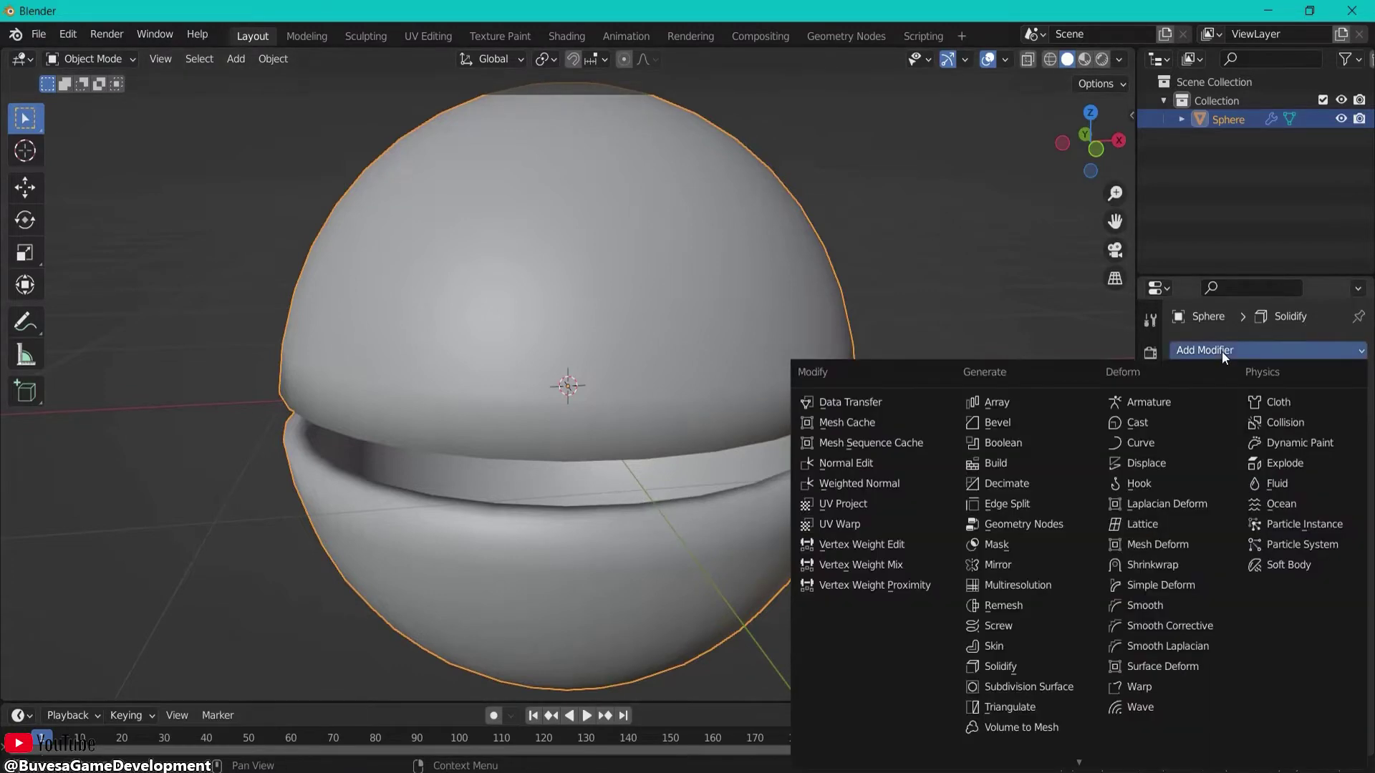
left_click(1003, 689)
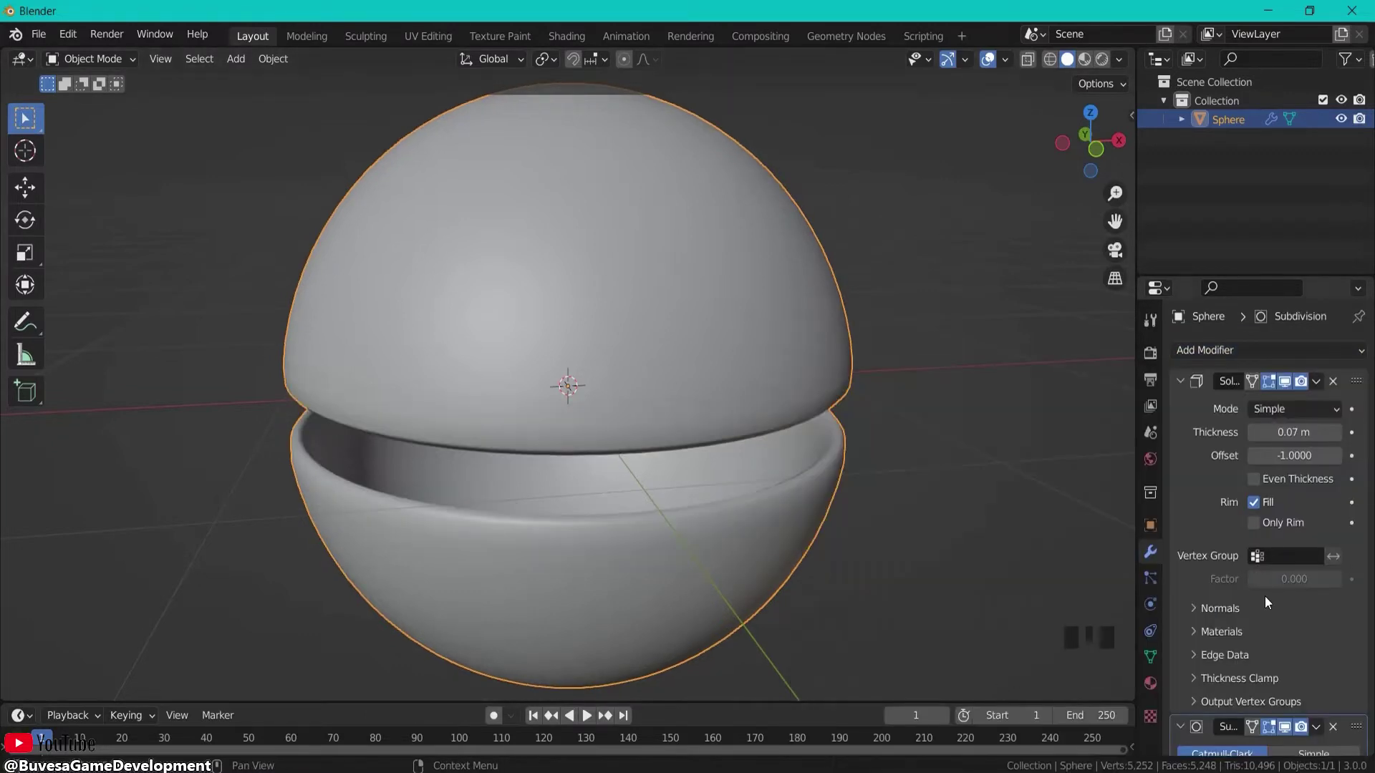
scroll(1269, 607, "down", 8)
left_click(1336, 673)
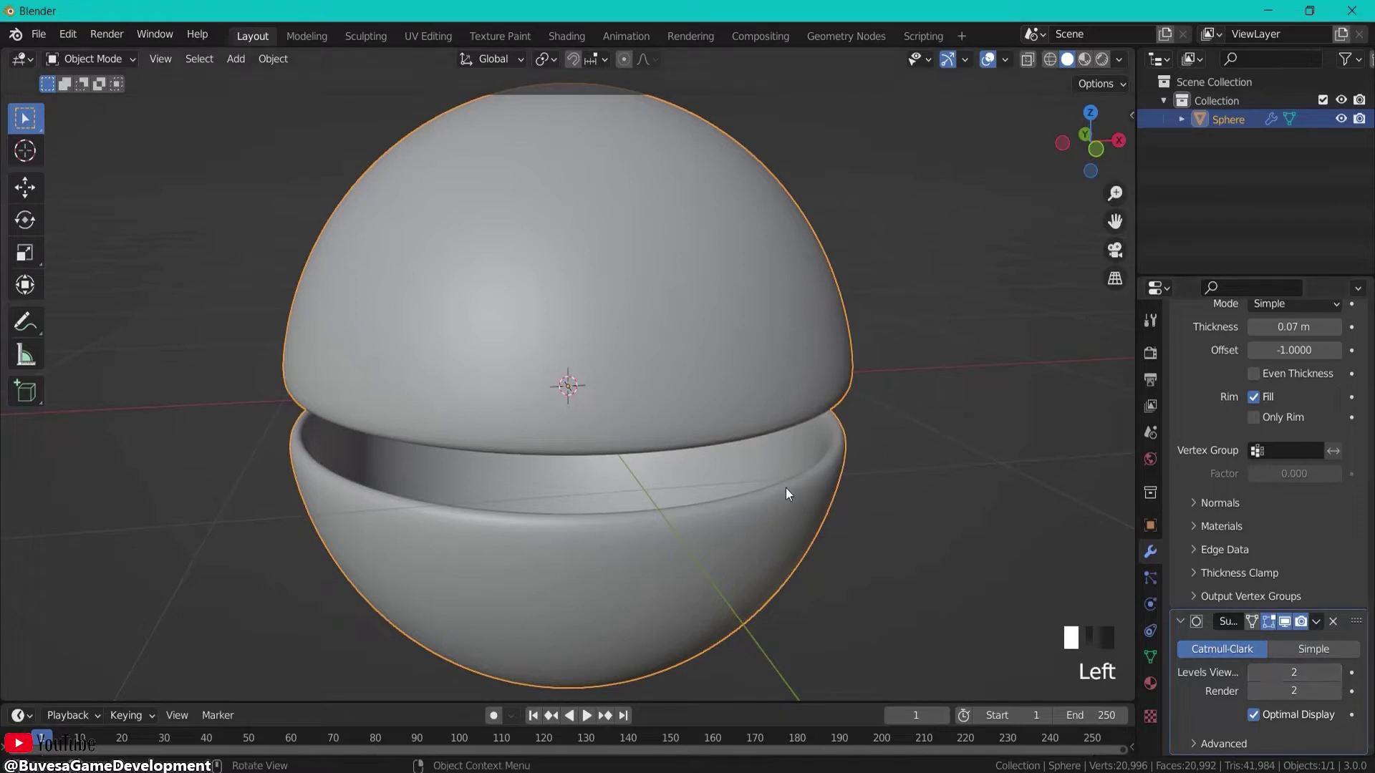
Step: In Edit Mode, loop-cut an edge loop close to the upper hemisphere's rim
left_click(83, 60)
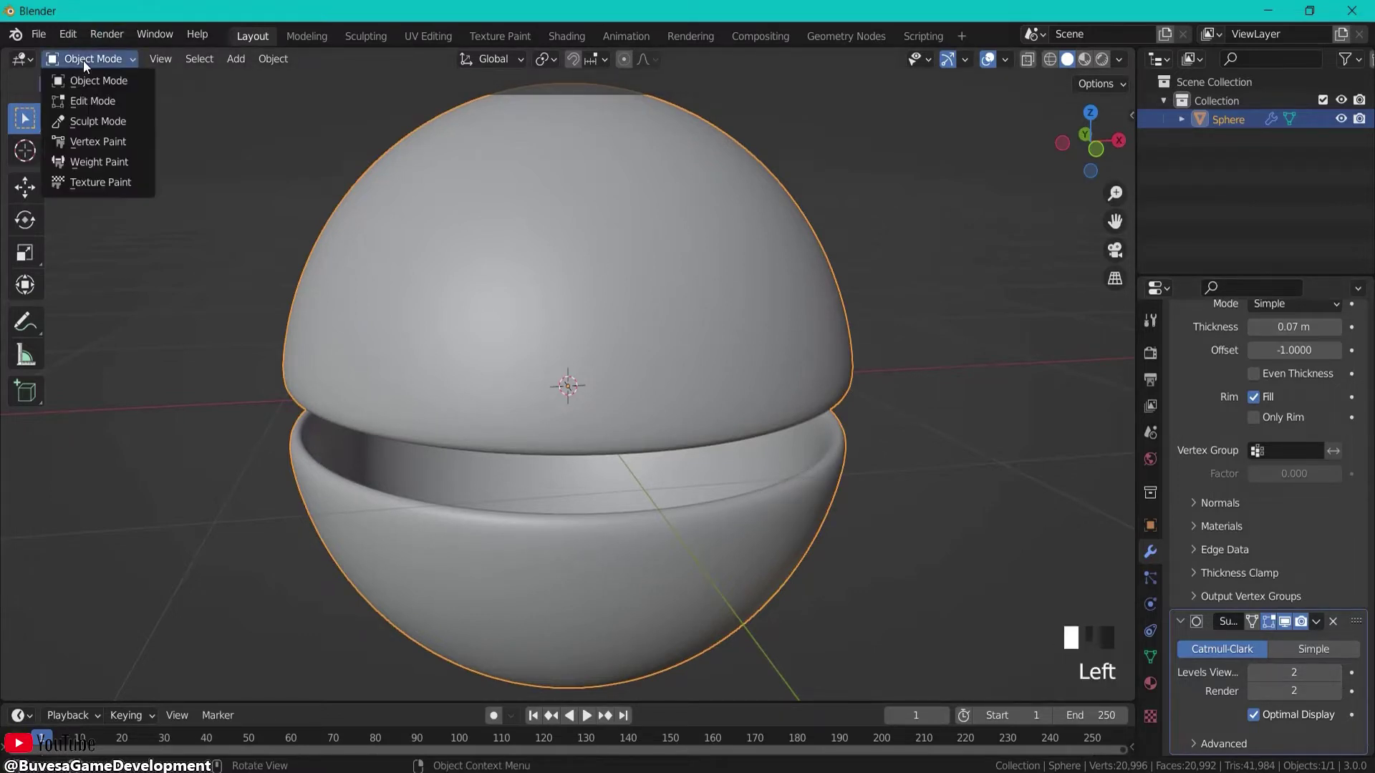
left_click(87, 100)
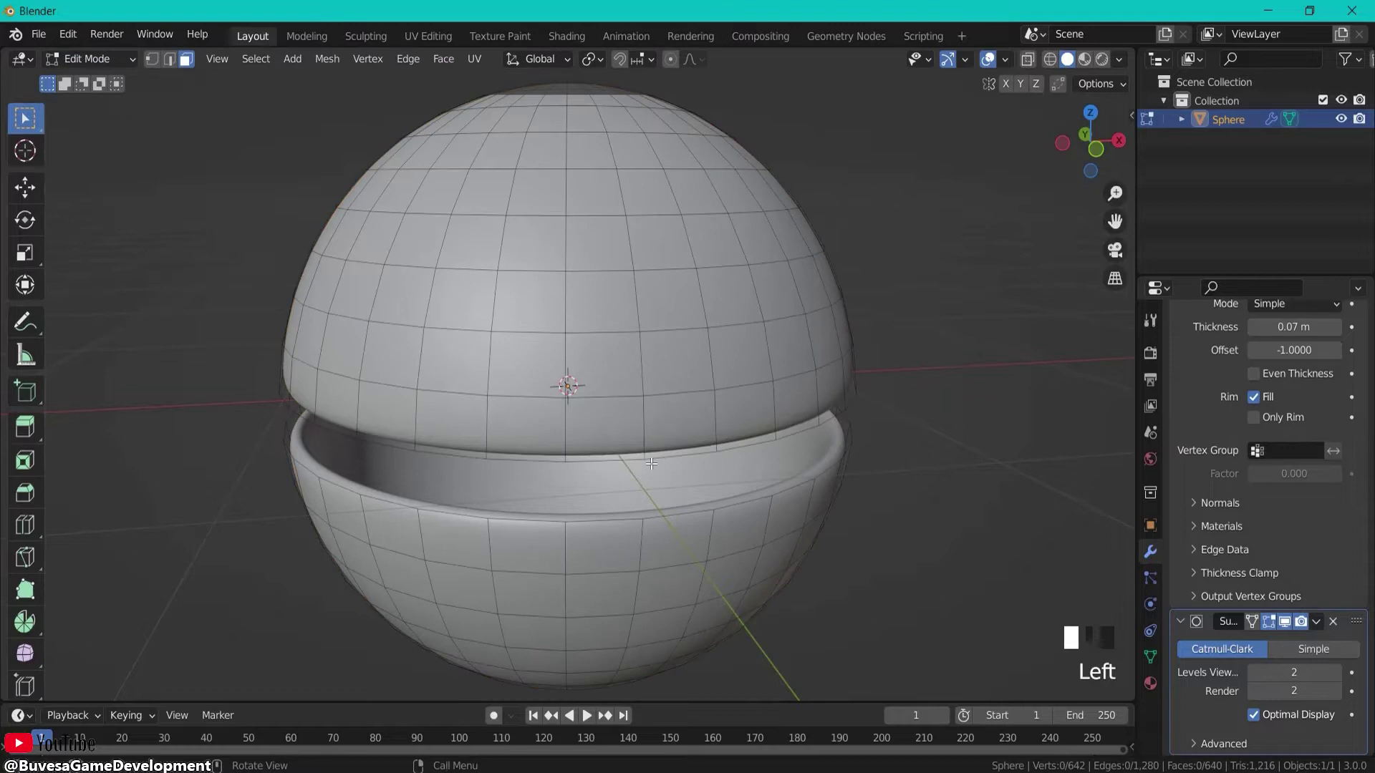
middle_click_drag(649, 511, 601, 372)
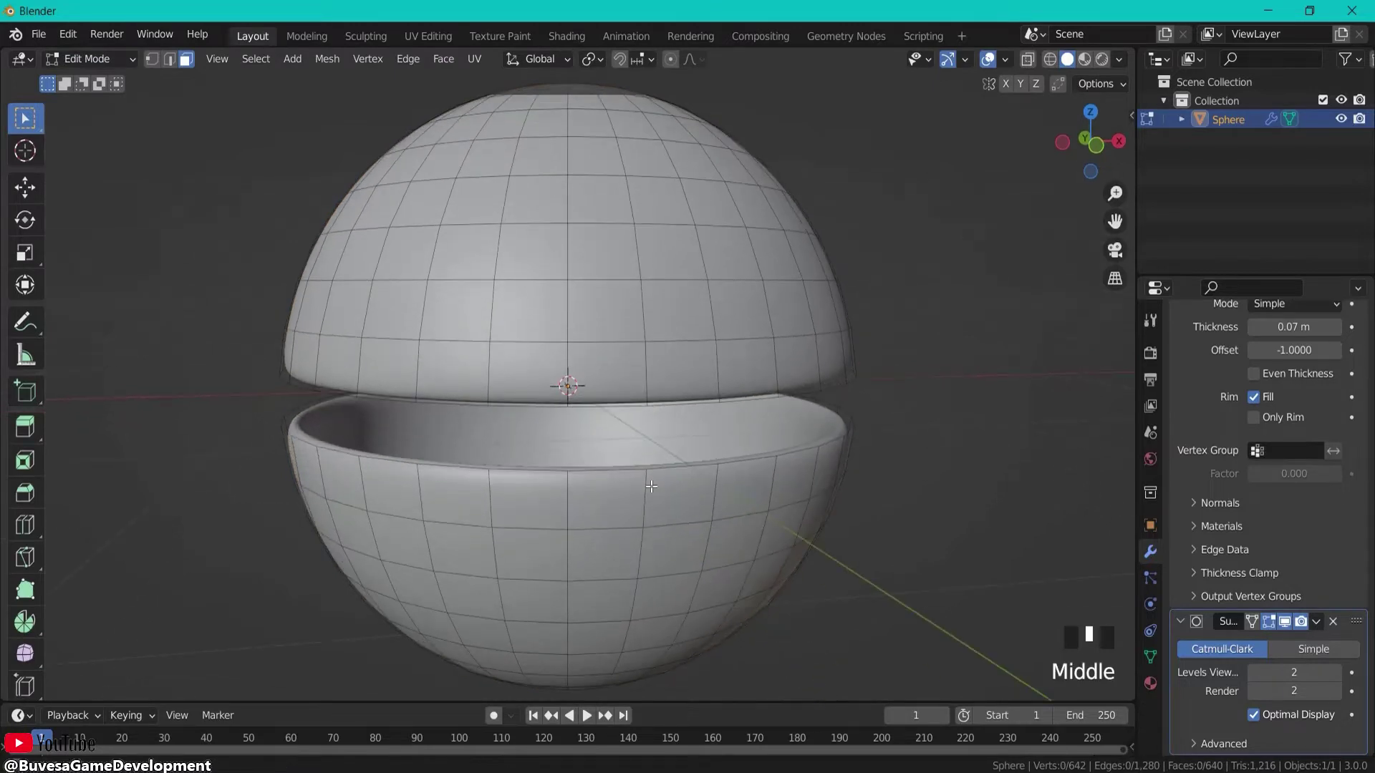
key("ctrl+r")
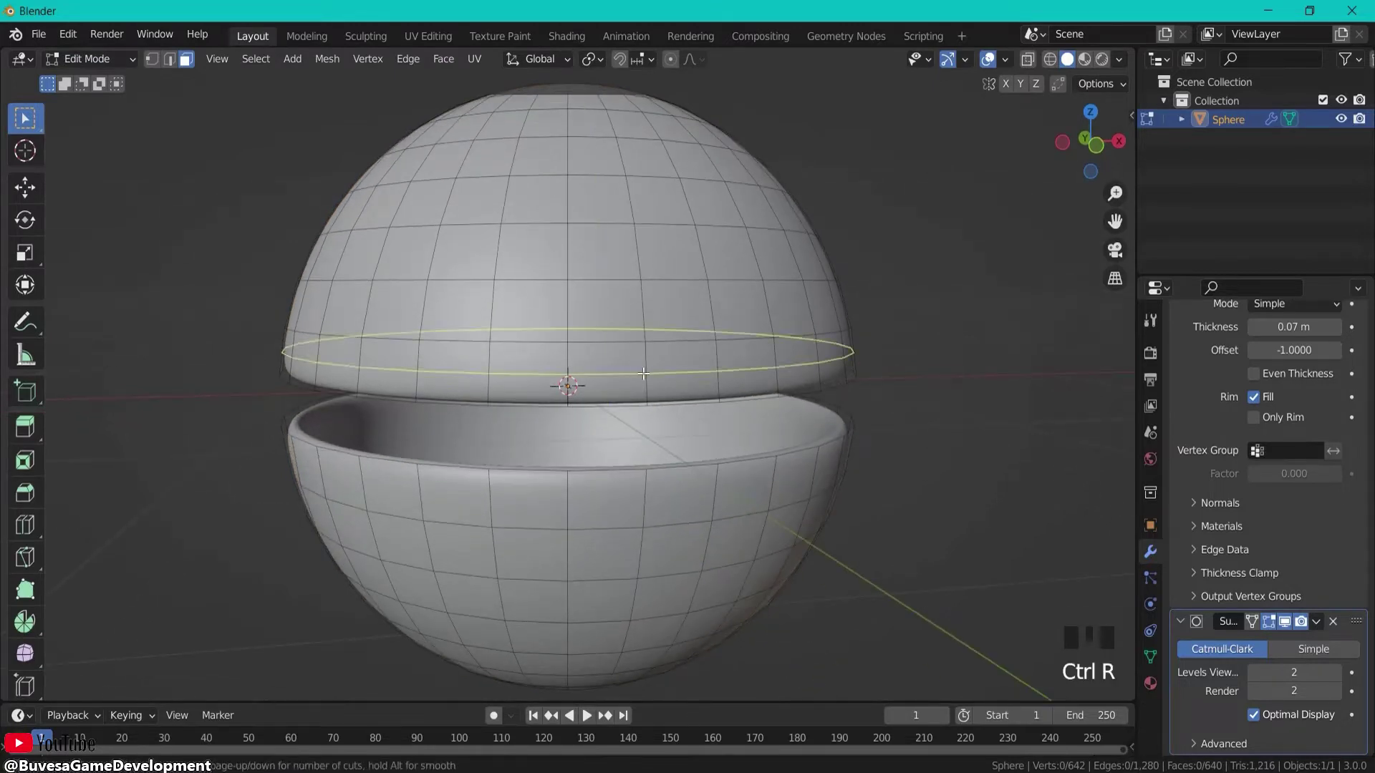
left_click(642, 374)
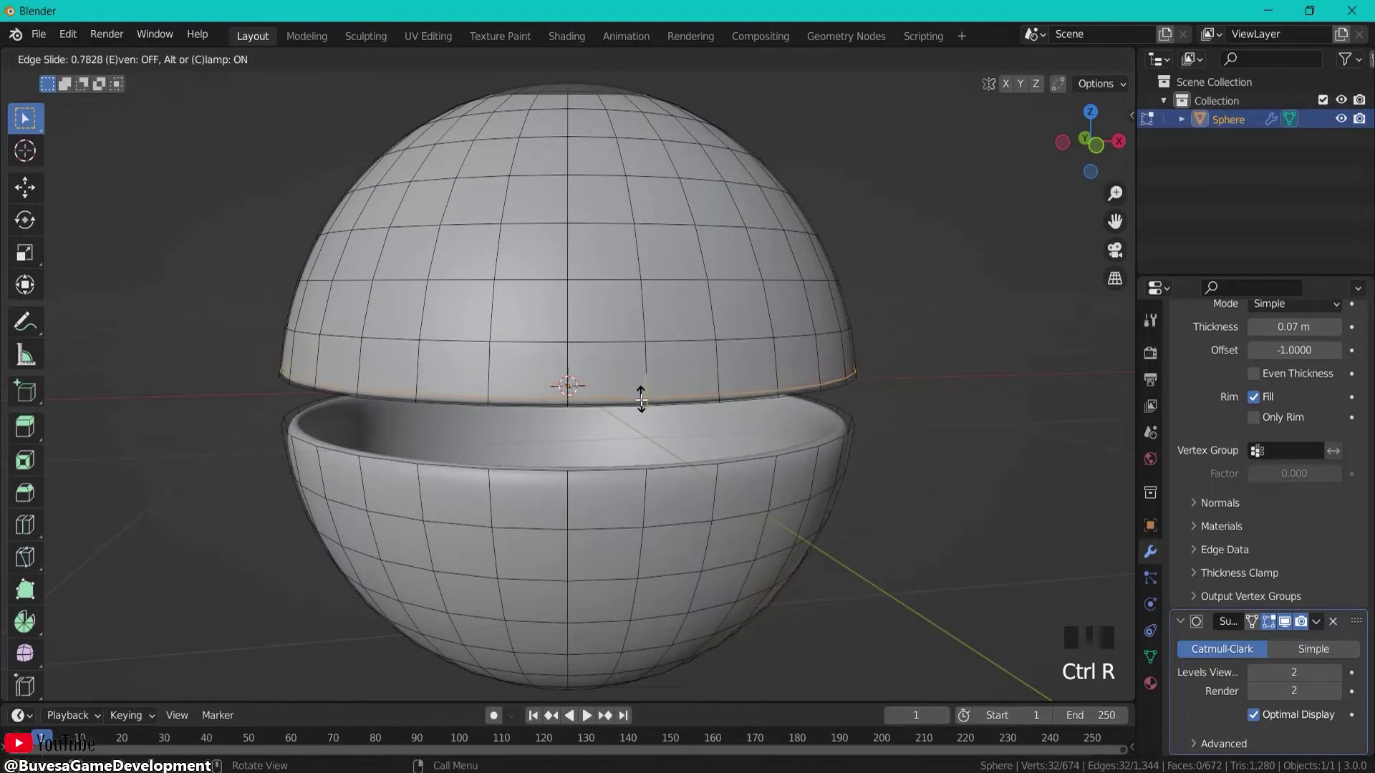
left_click(641, 404)
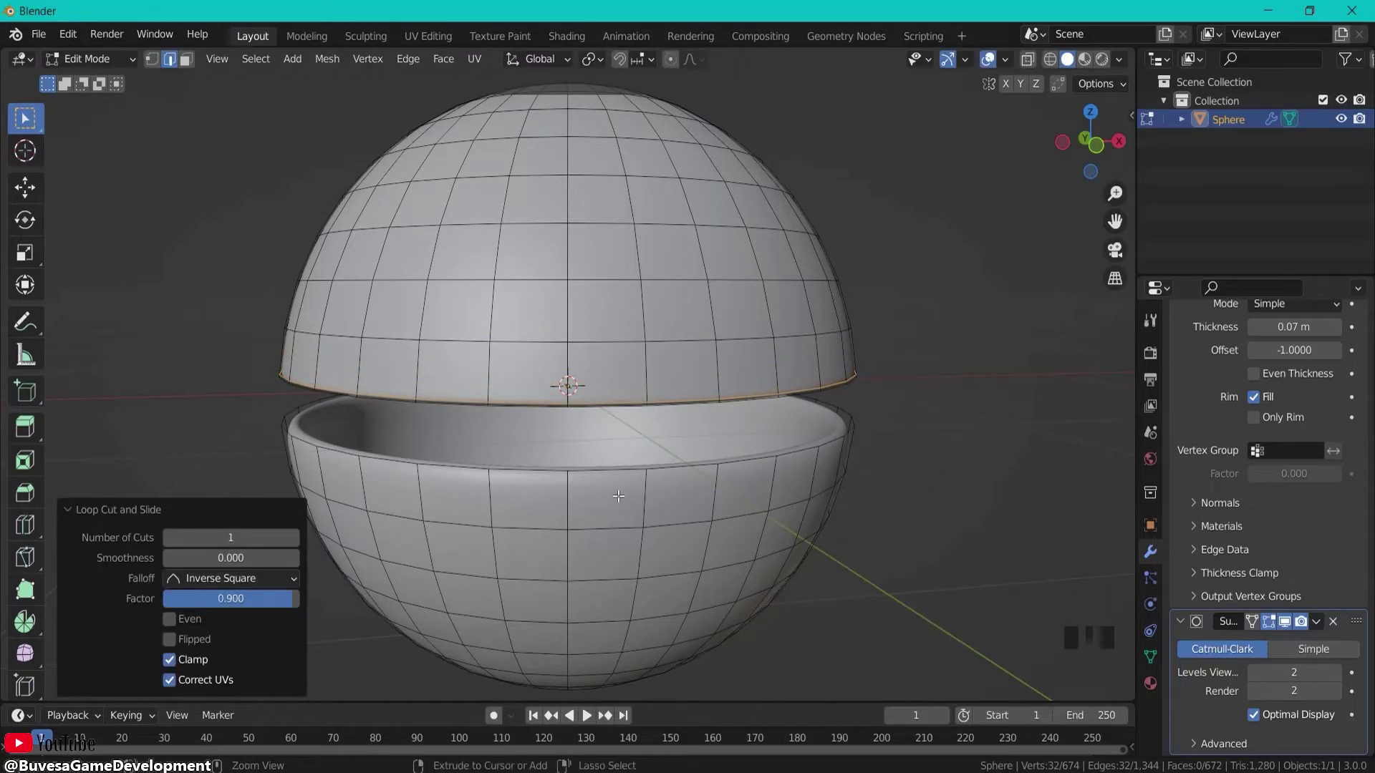
Step: Loop-cut an edge loop near the lower hemisphere's rim, then return to Object Mode
key("ctrl+r")
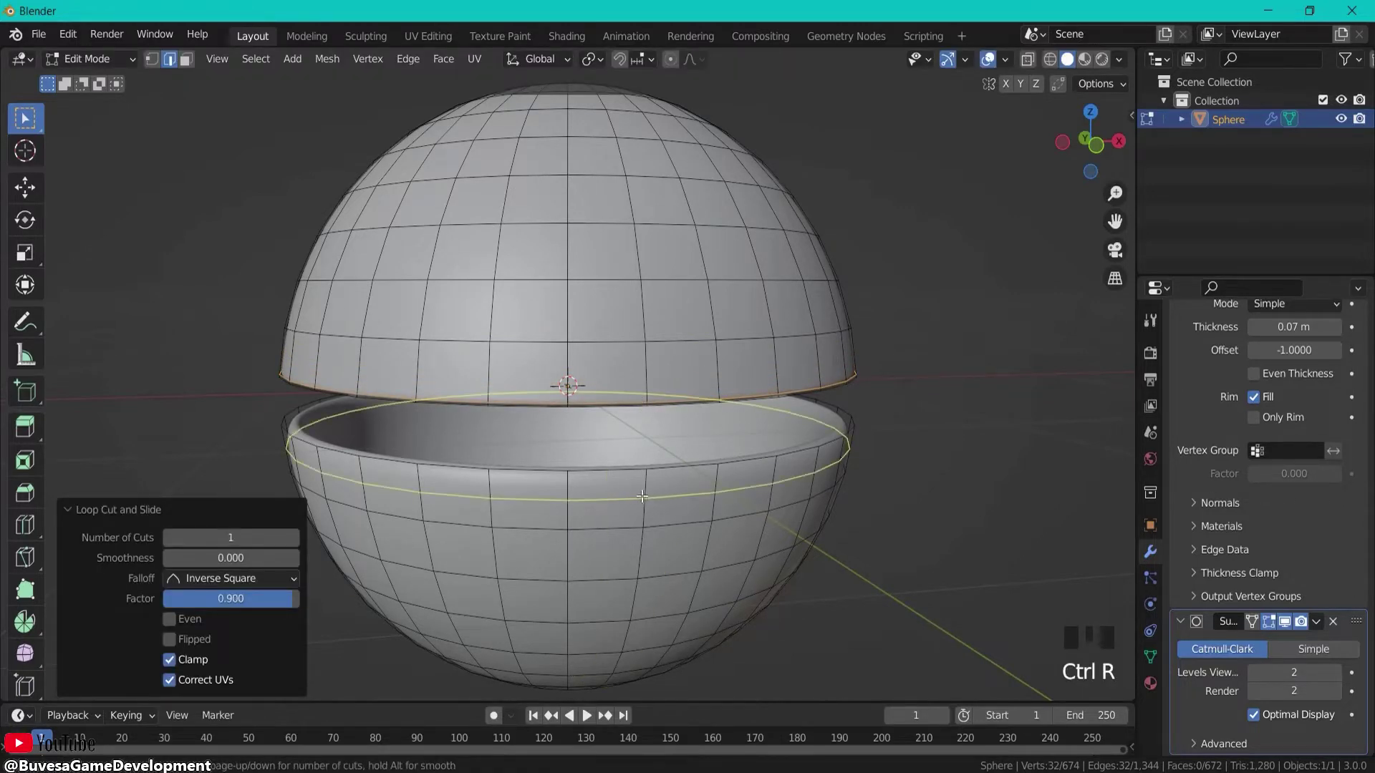
left_click(628, 493)
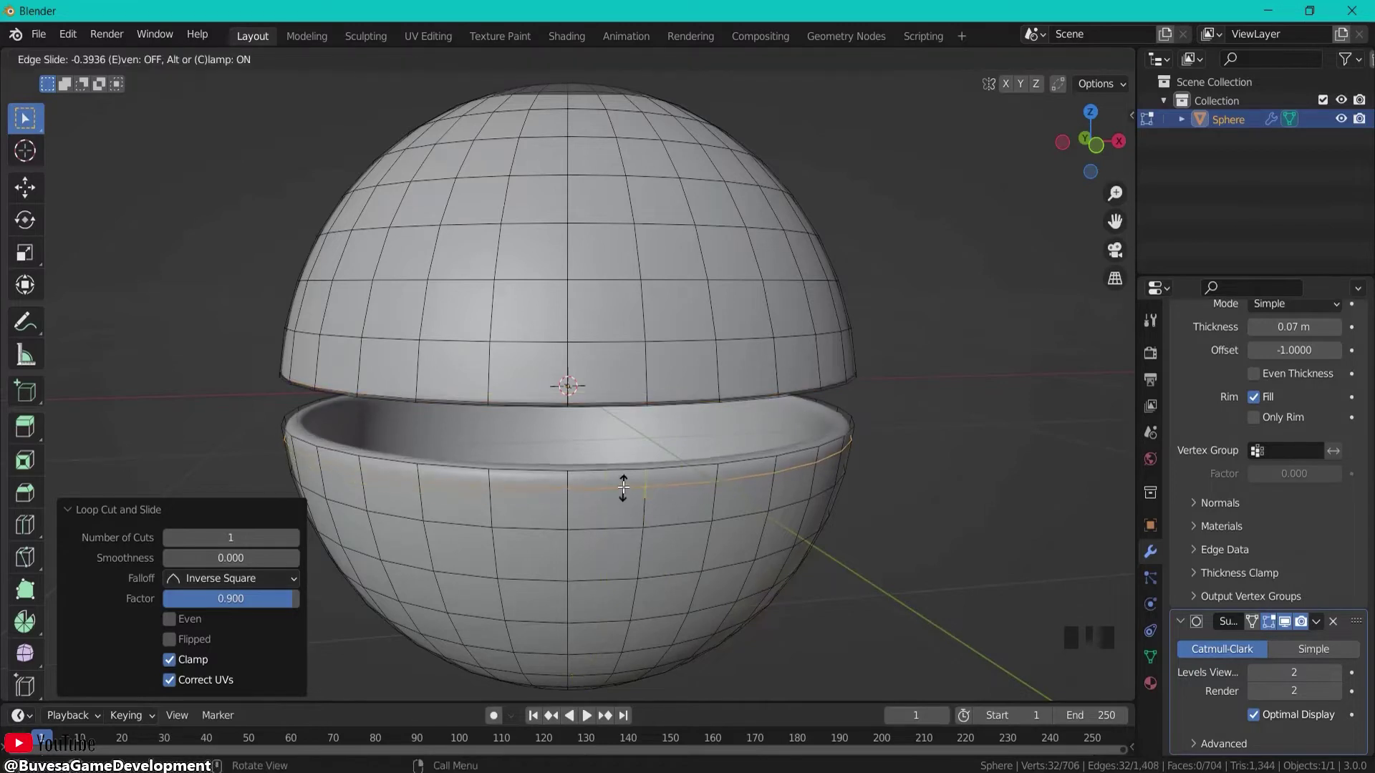
left_click(623, 476)
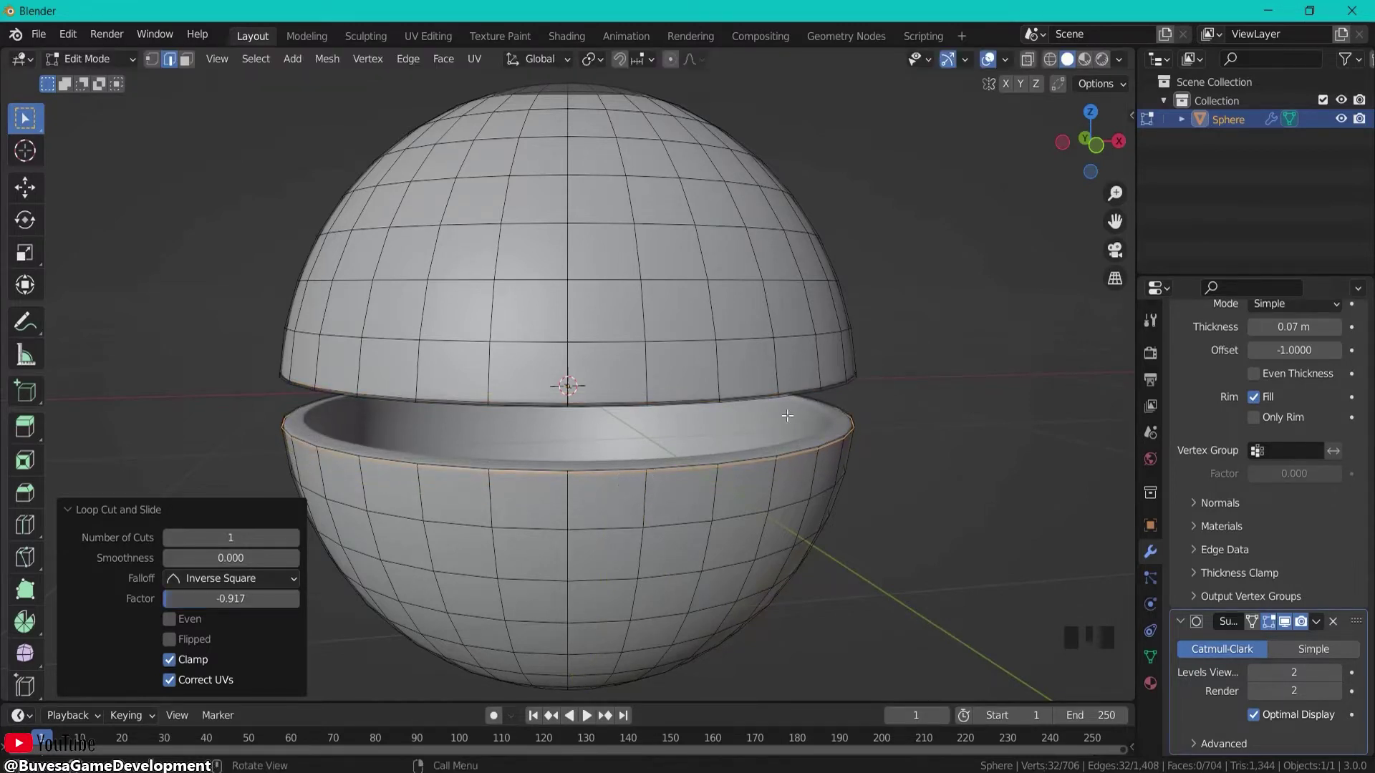
key("Tab")
left_click(947, 380)
middle_click_drag(946, 379, 895, 427)
middle_click_drag(590, 570, 565, 338)
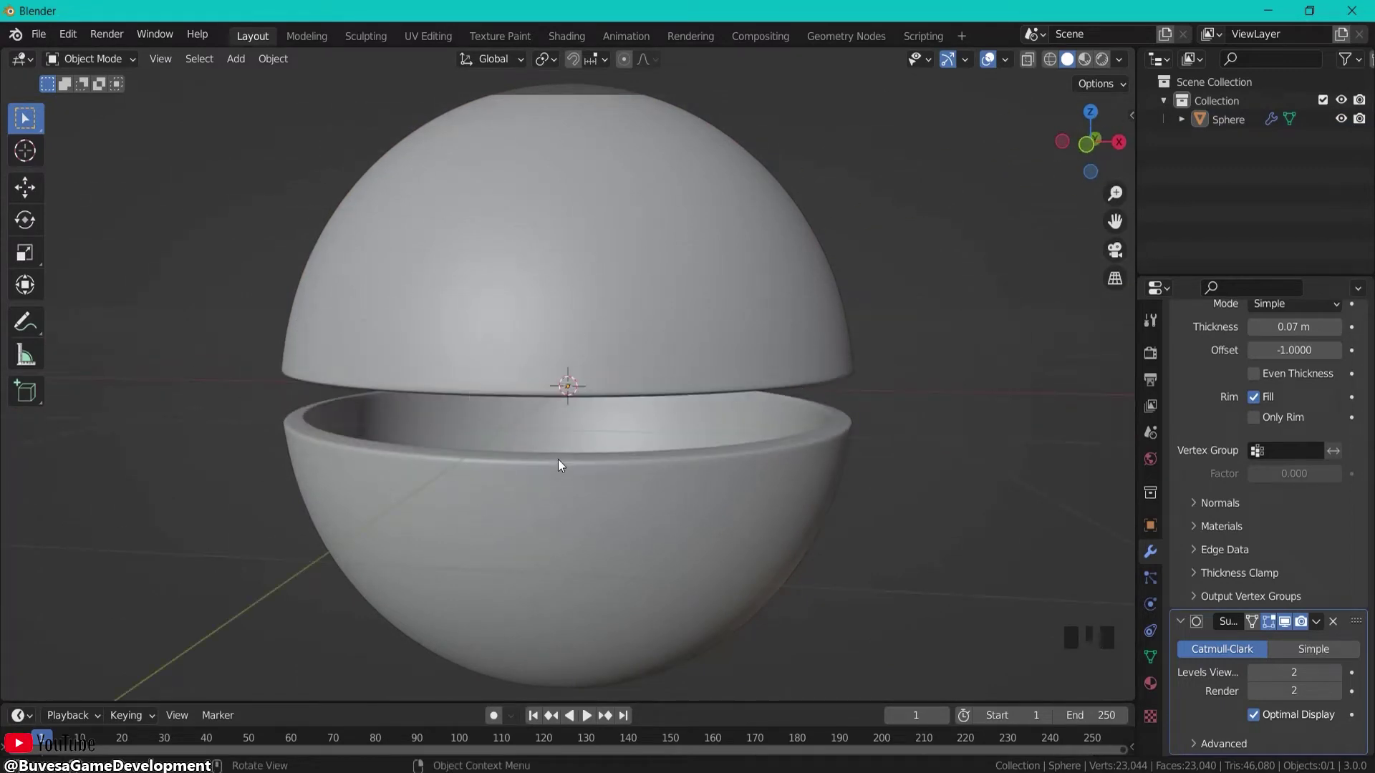
Step: Add a cylinder and scale it down to 0.395
key("shift+a")
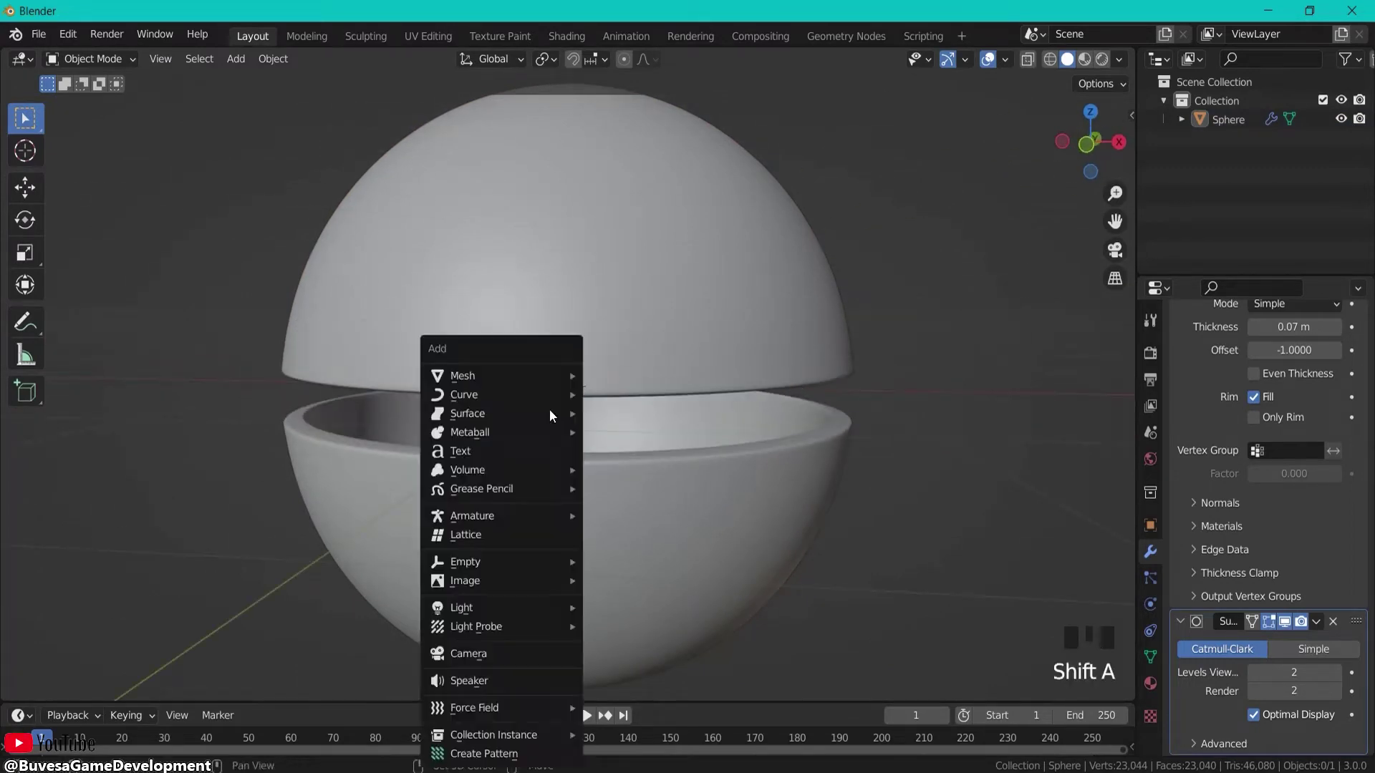
mouse_move(513, 375)
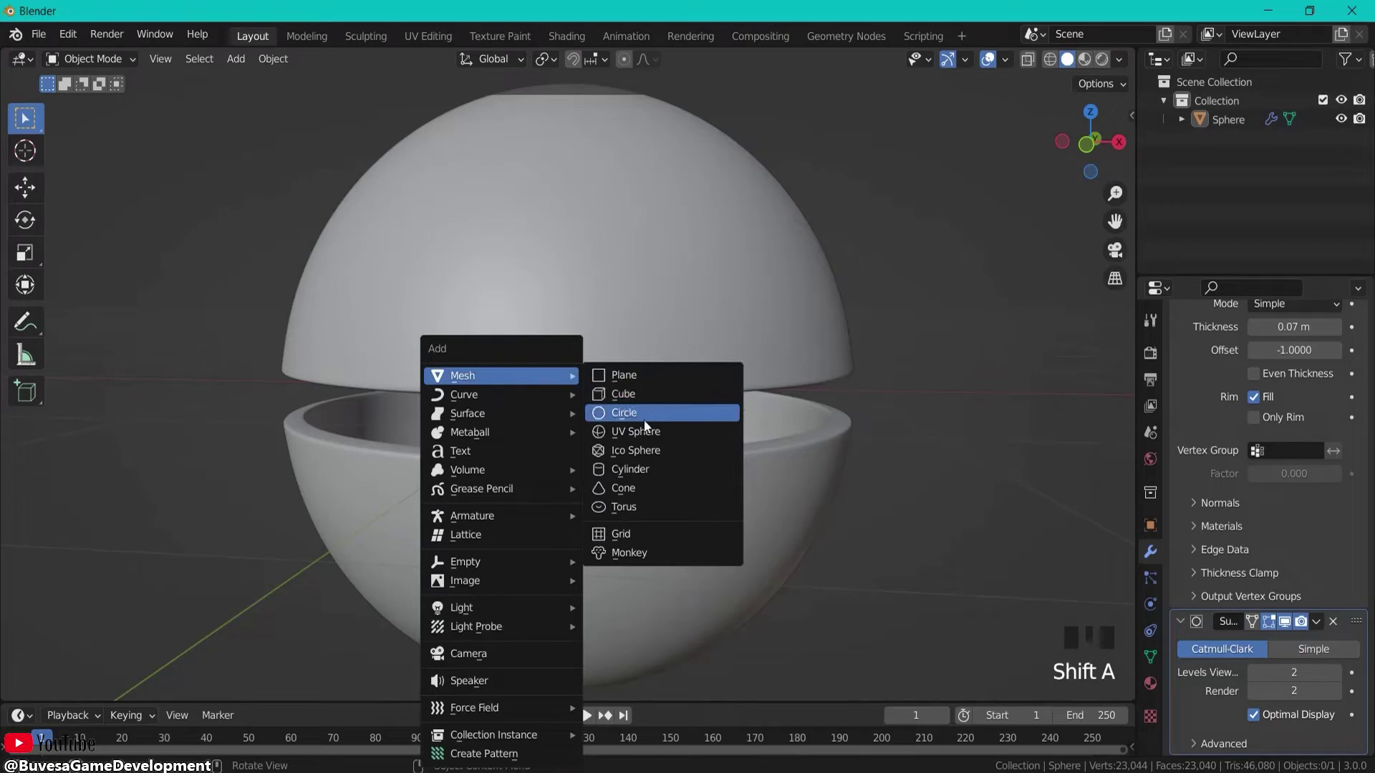
left_click(623, 470)
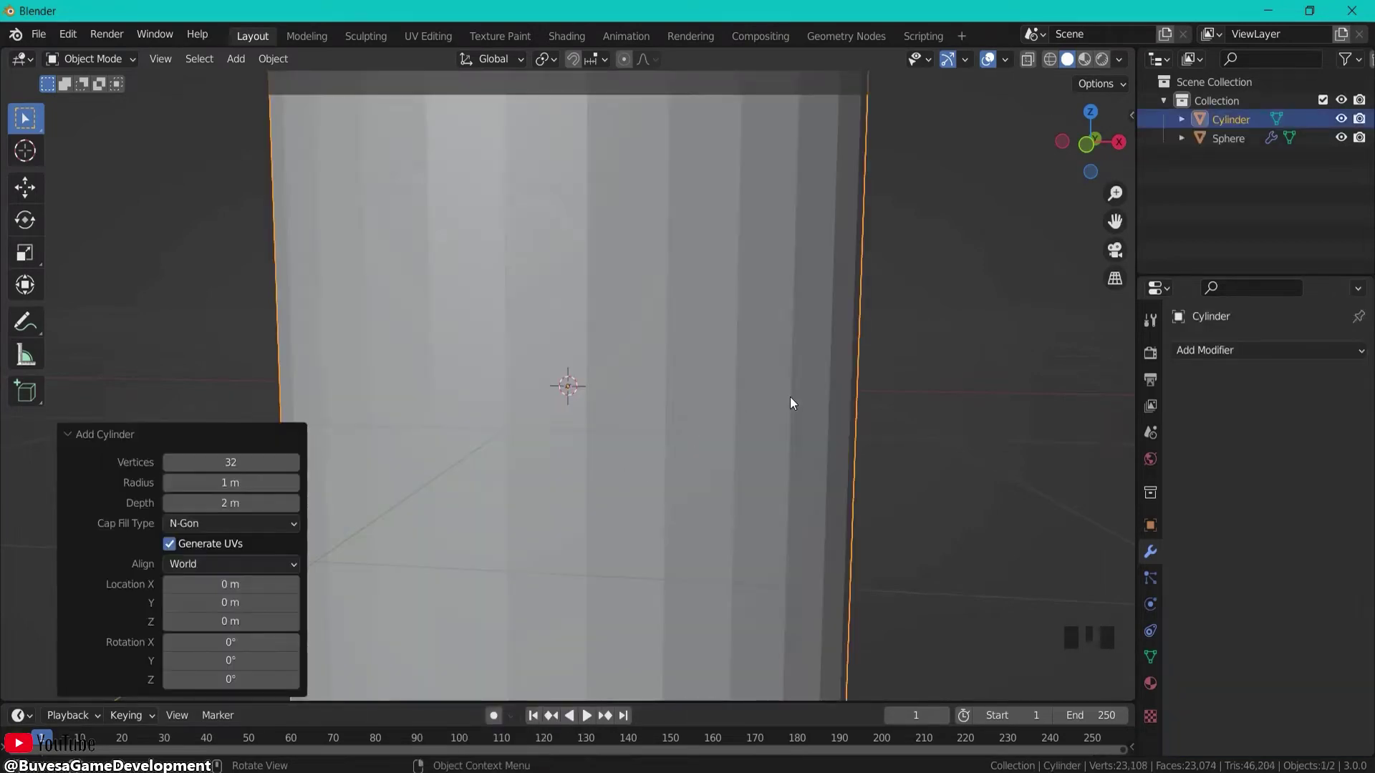
scroll(790, 402, "down", 3)
key("s")
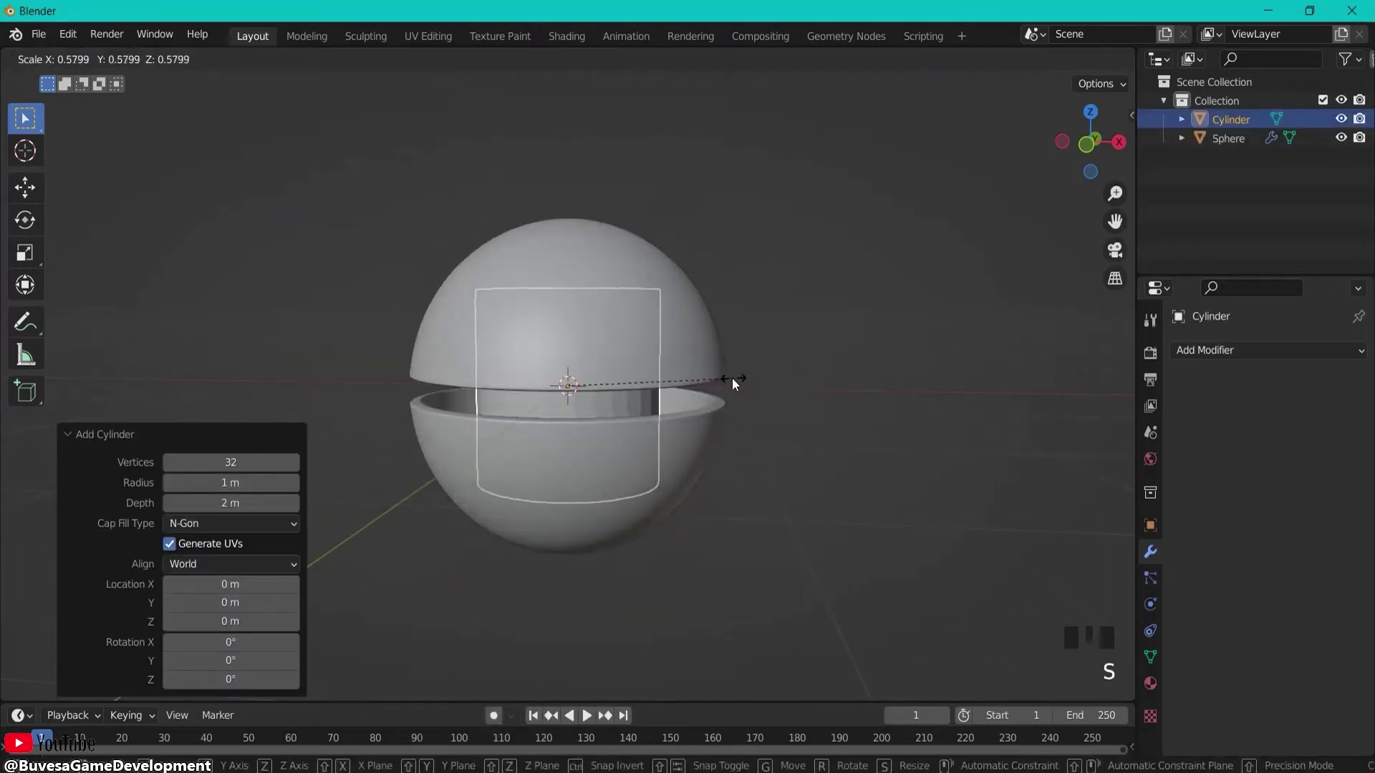
left_click(681, 381)
mouse_move(681, 381)
middle_mouse_down()
mouse_move(720, 363)
mouse_move(703, 370)
middle_mouse_up()
Step: Rotate the cylinder 90° about the X axis
key("r")
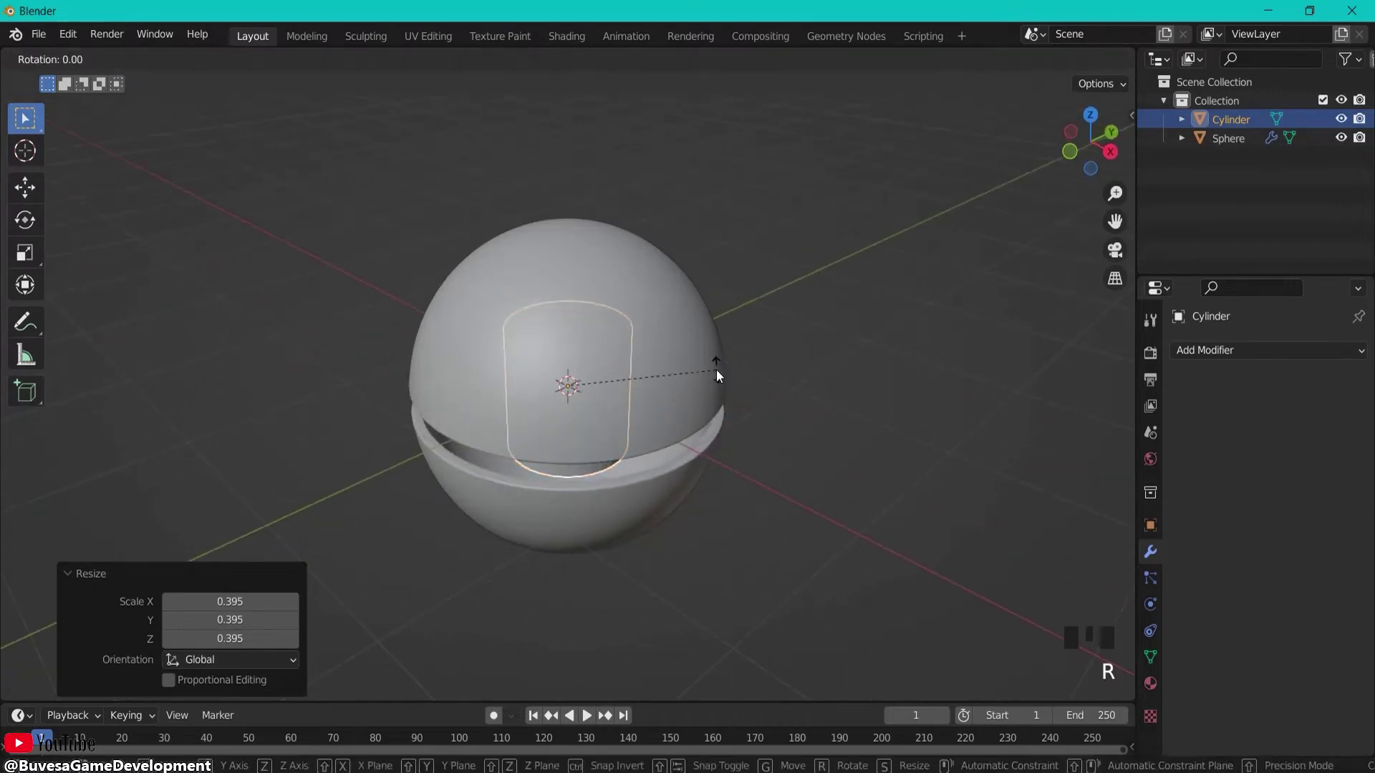
type("x90")
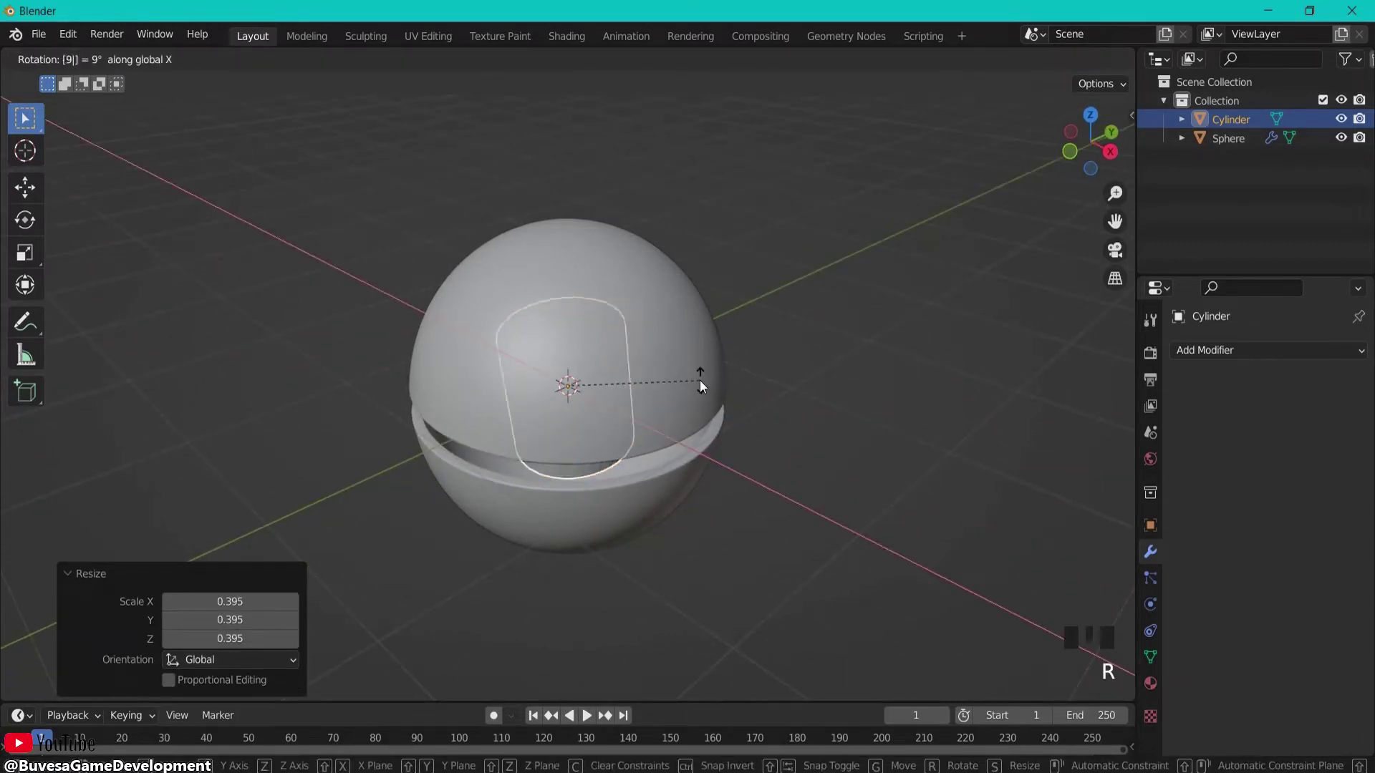
key("Return")
key("x")
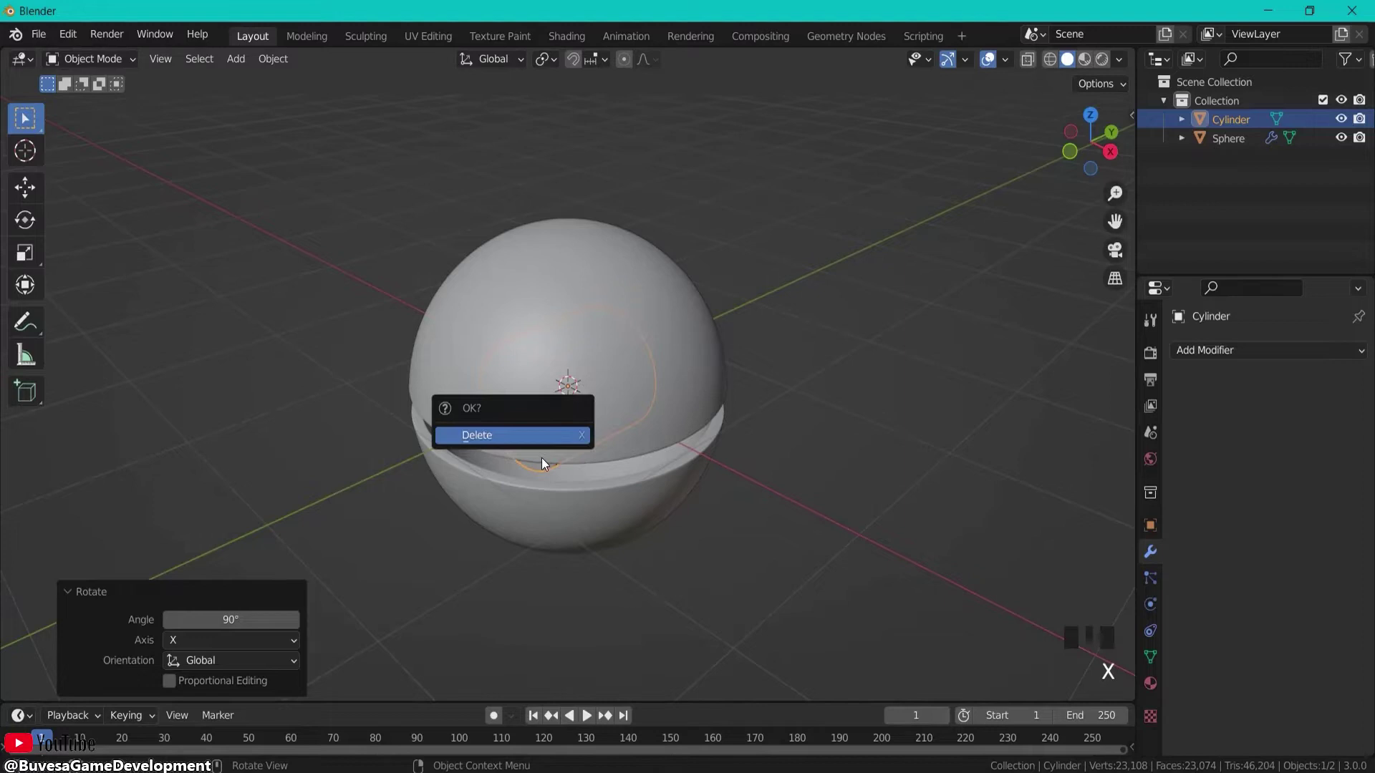
Step: Move the cylinder along Y to −0.11615 m so it protrudes from the sphere's front
key("g")
key("y")
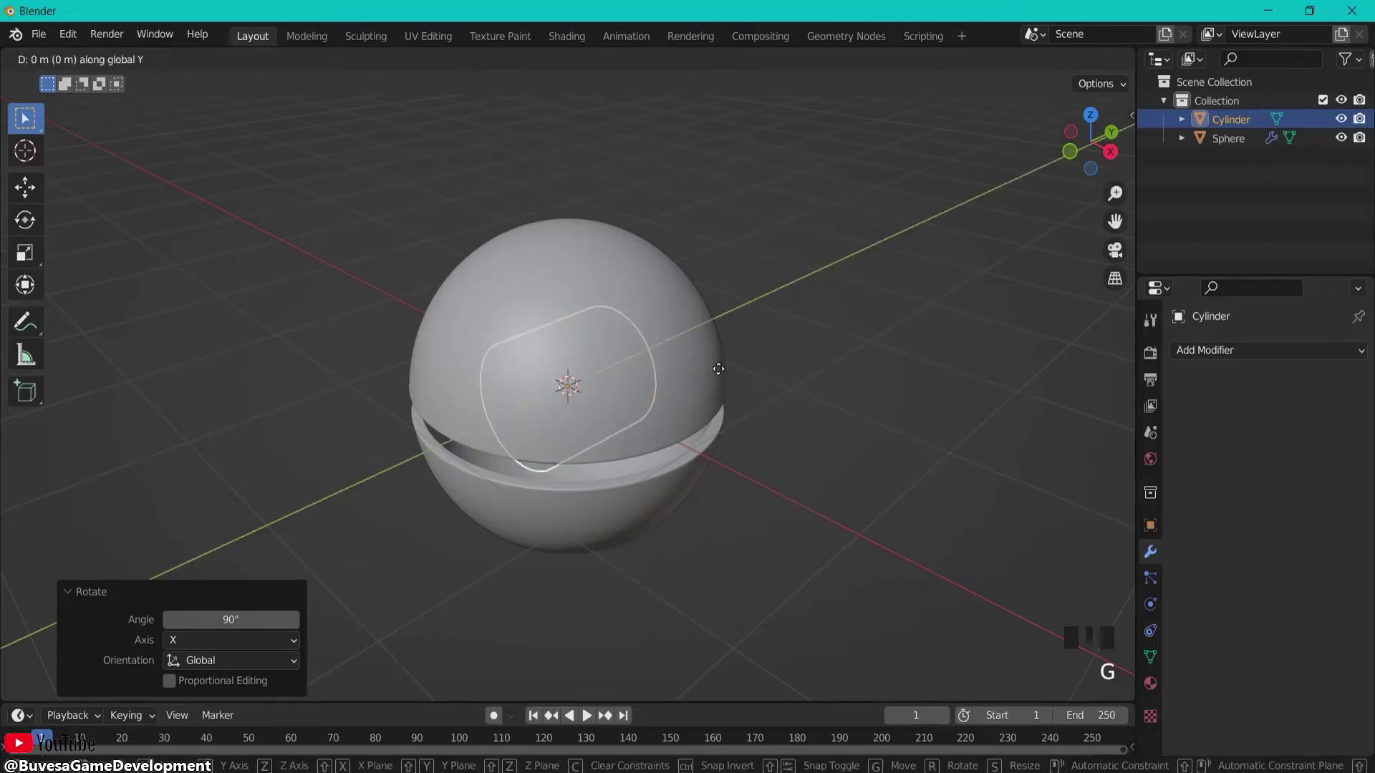
left_click(389, 475)
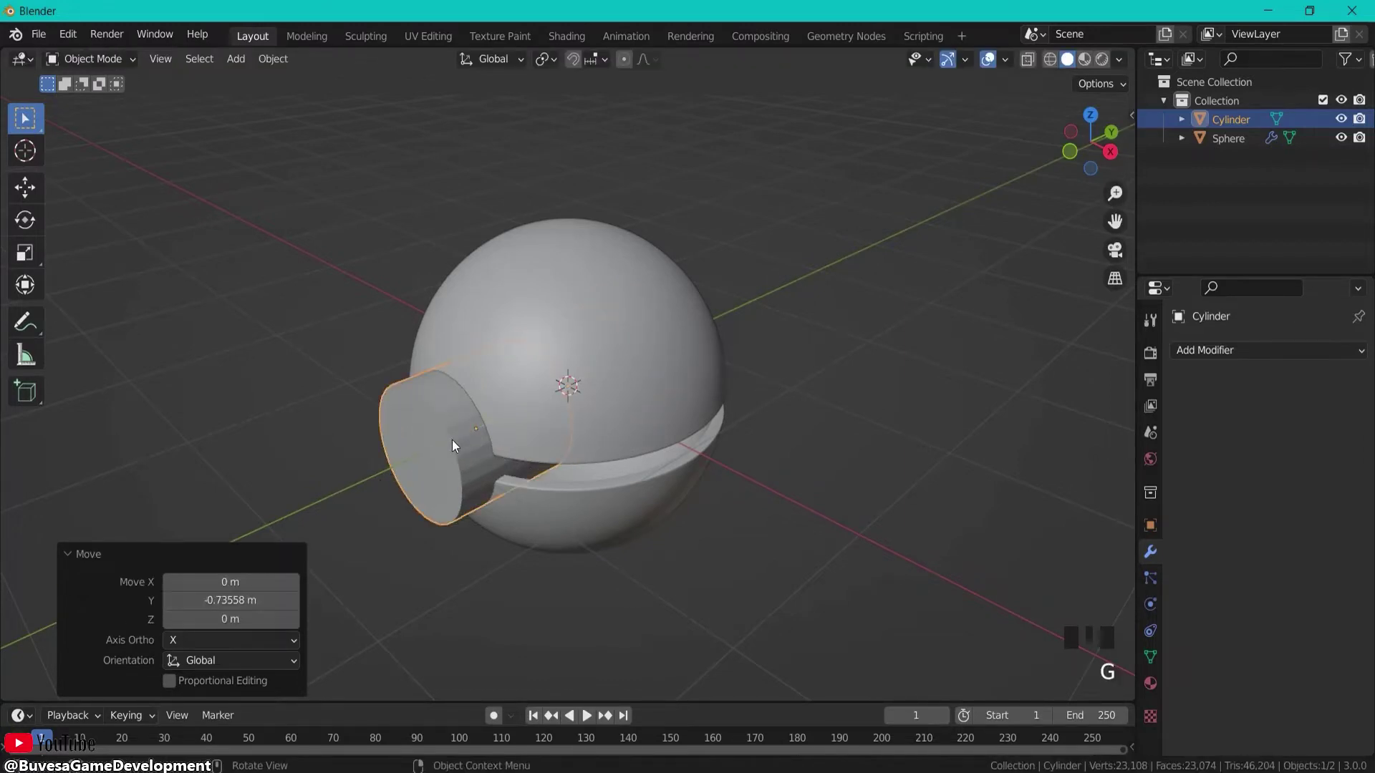
key("g")
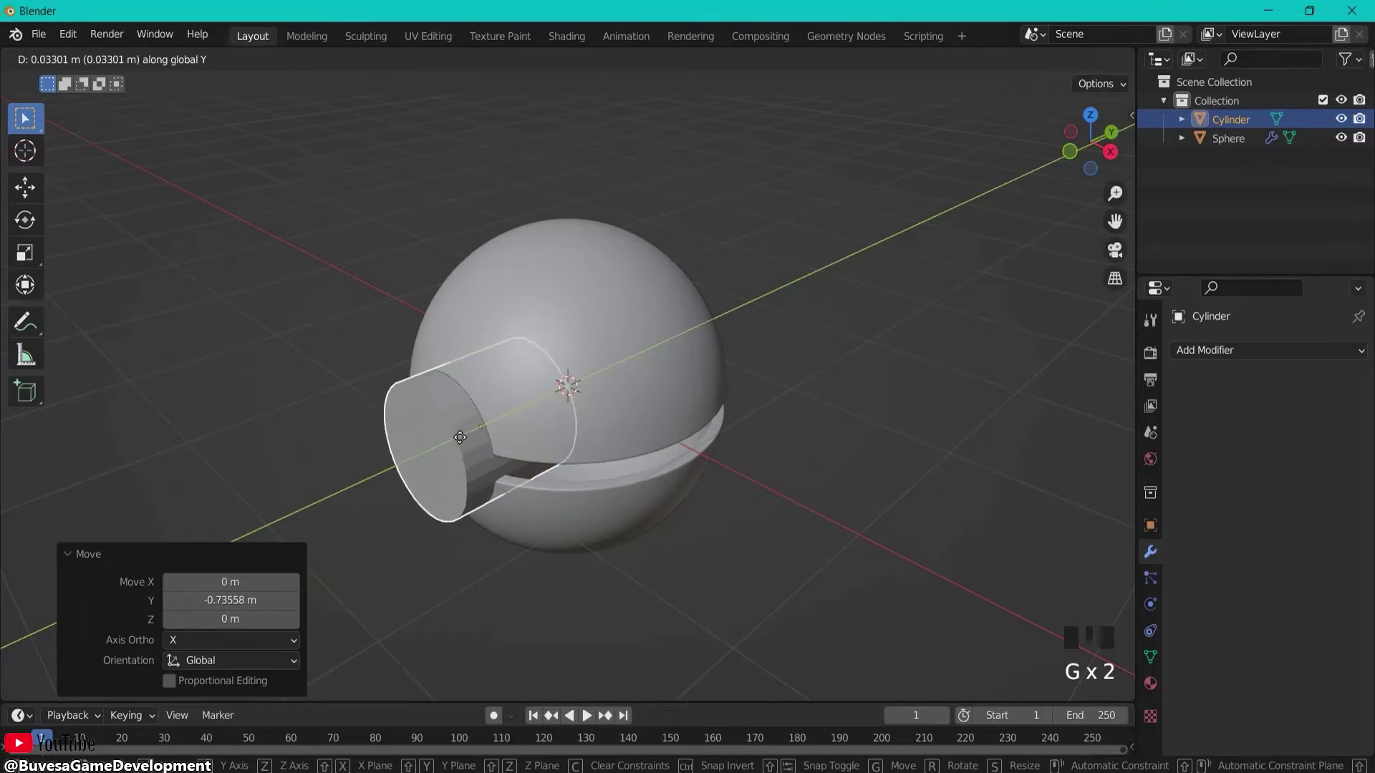
left_click(441, 443)
middle_click_drag(441, 442, 566, 379)
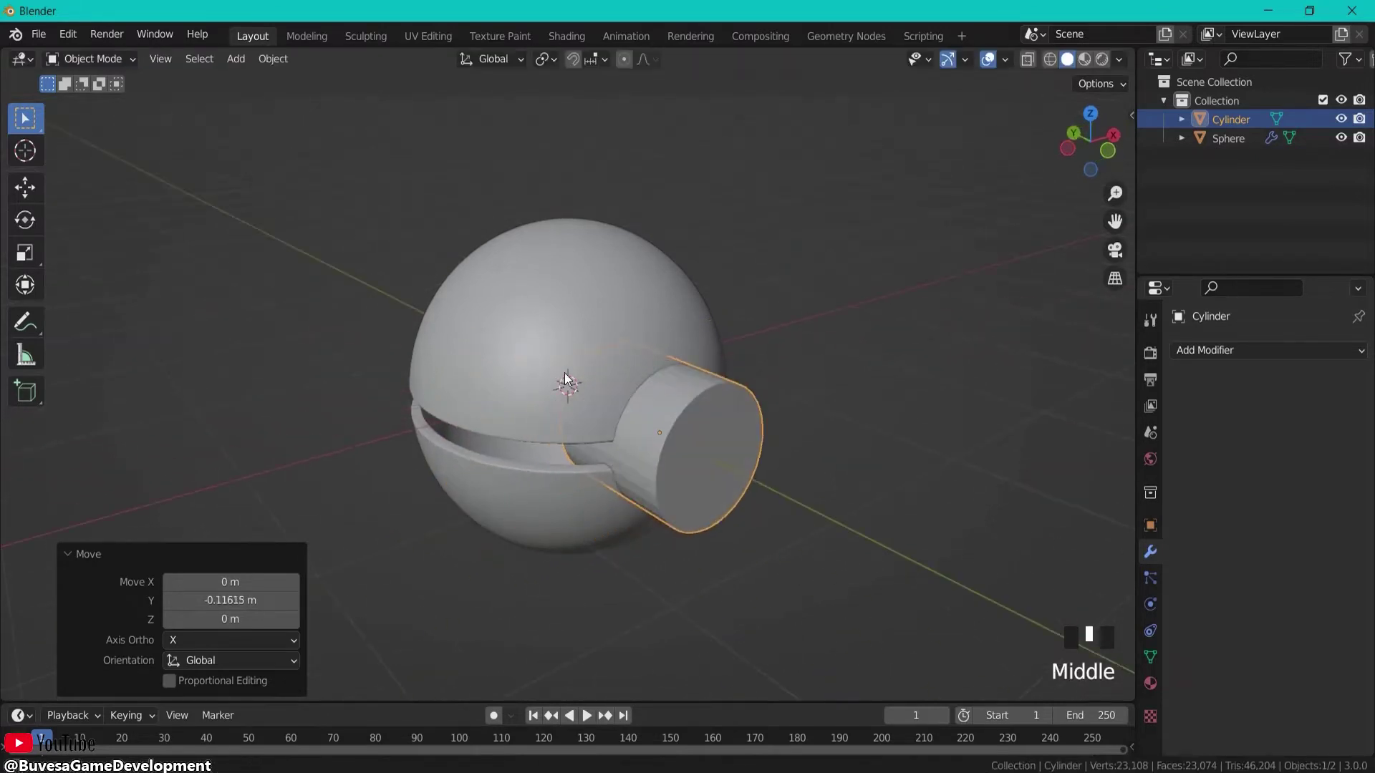
scroll(830, 479, "up", 1)
middle_click_drag(915, 417, 865, 408)
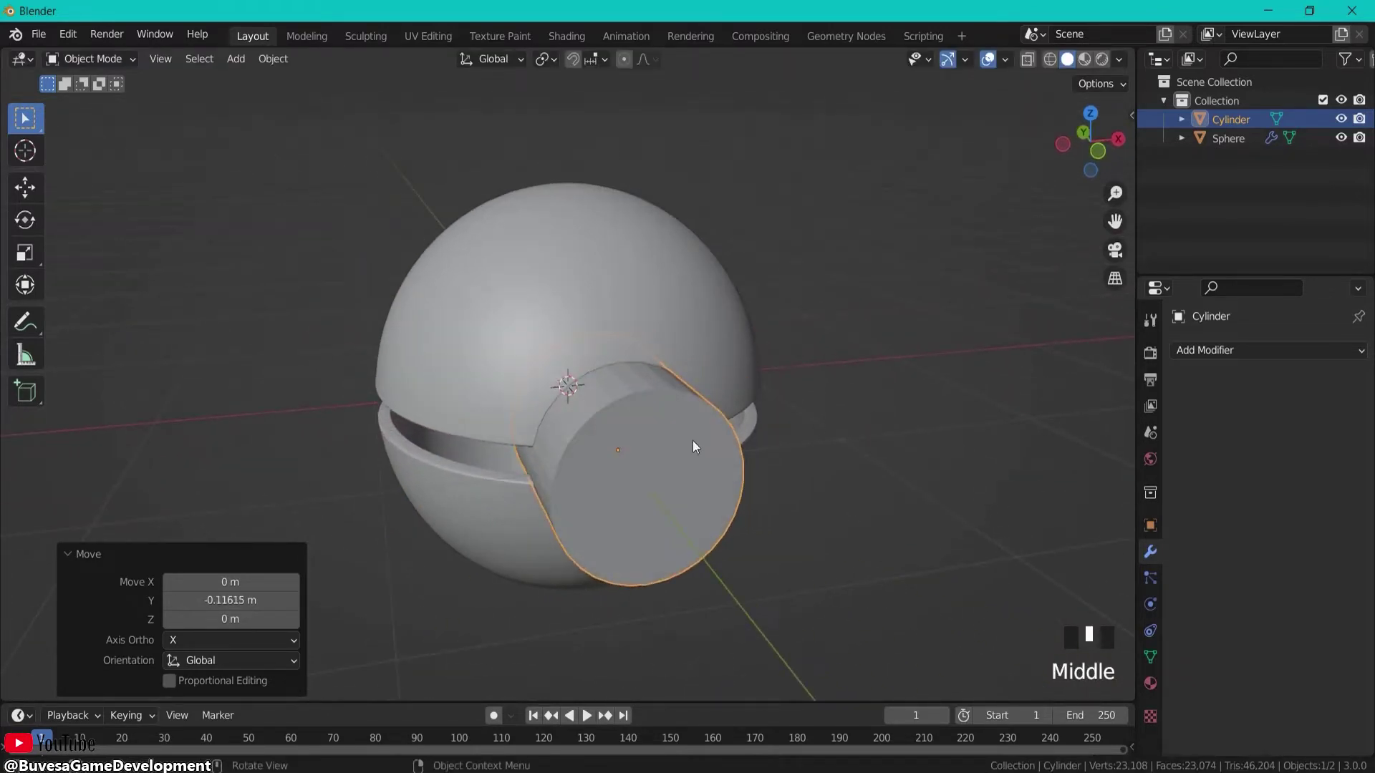
Step: Give the cylinder a Subdivision Surface modifier at viewport level 3
left_click(1208, 348)
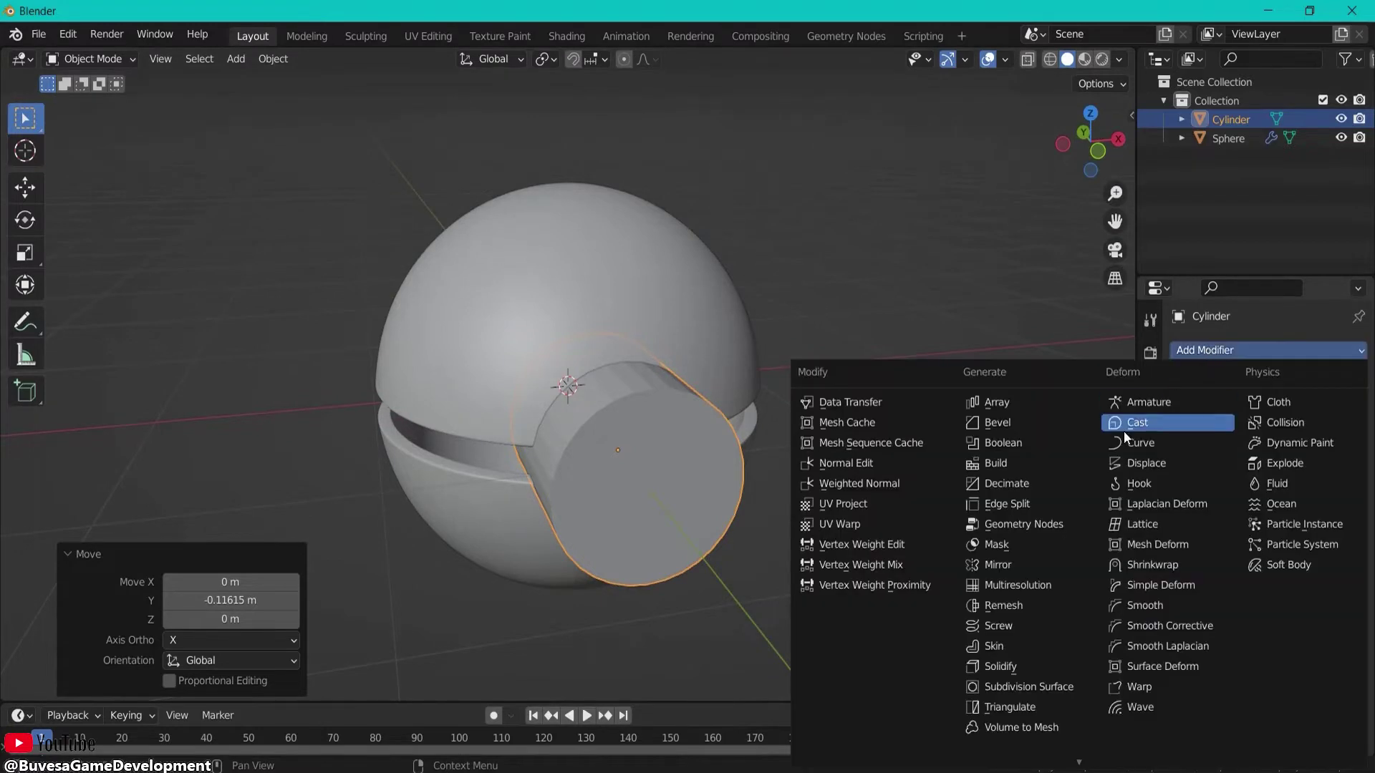
left_click(570, 402)
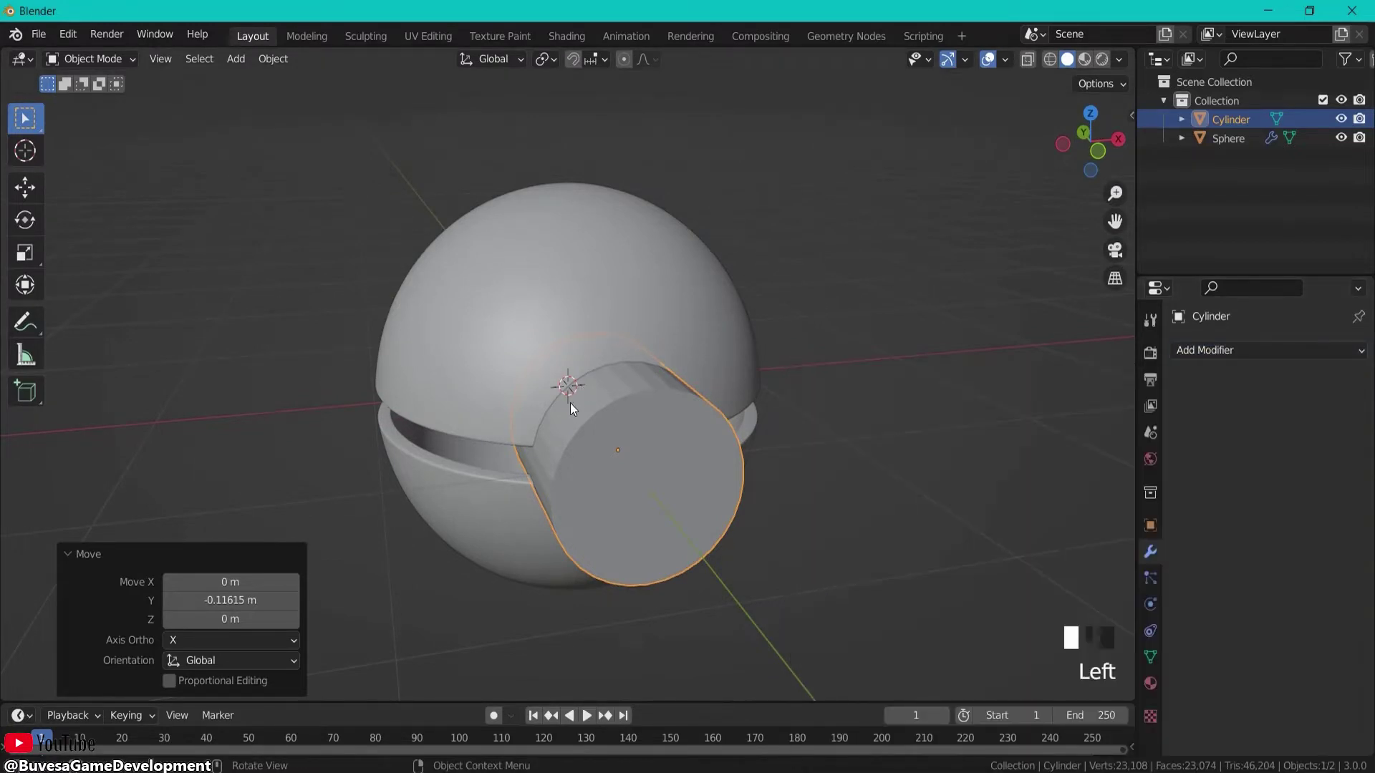
middle_click_drag(590, 398, 600, 566)
scroll(623, 598, "up", 2)
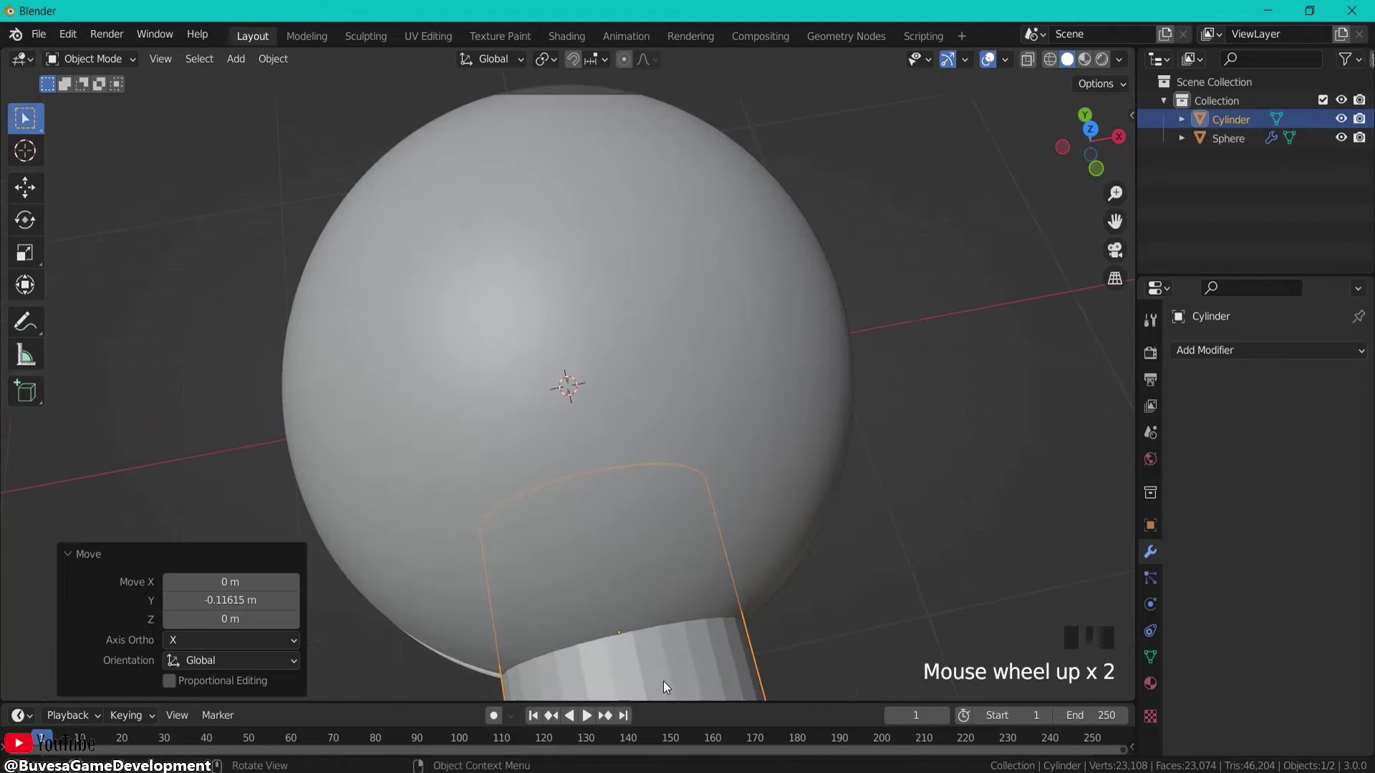
middle_click_drag(663, 681, 744, 513)
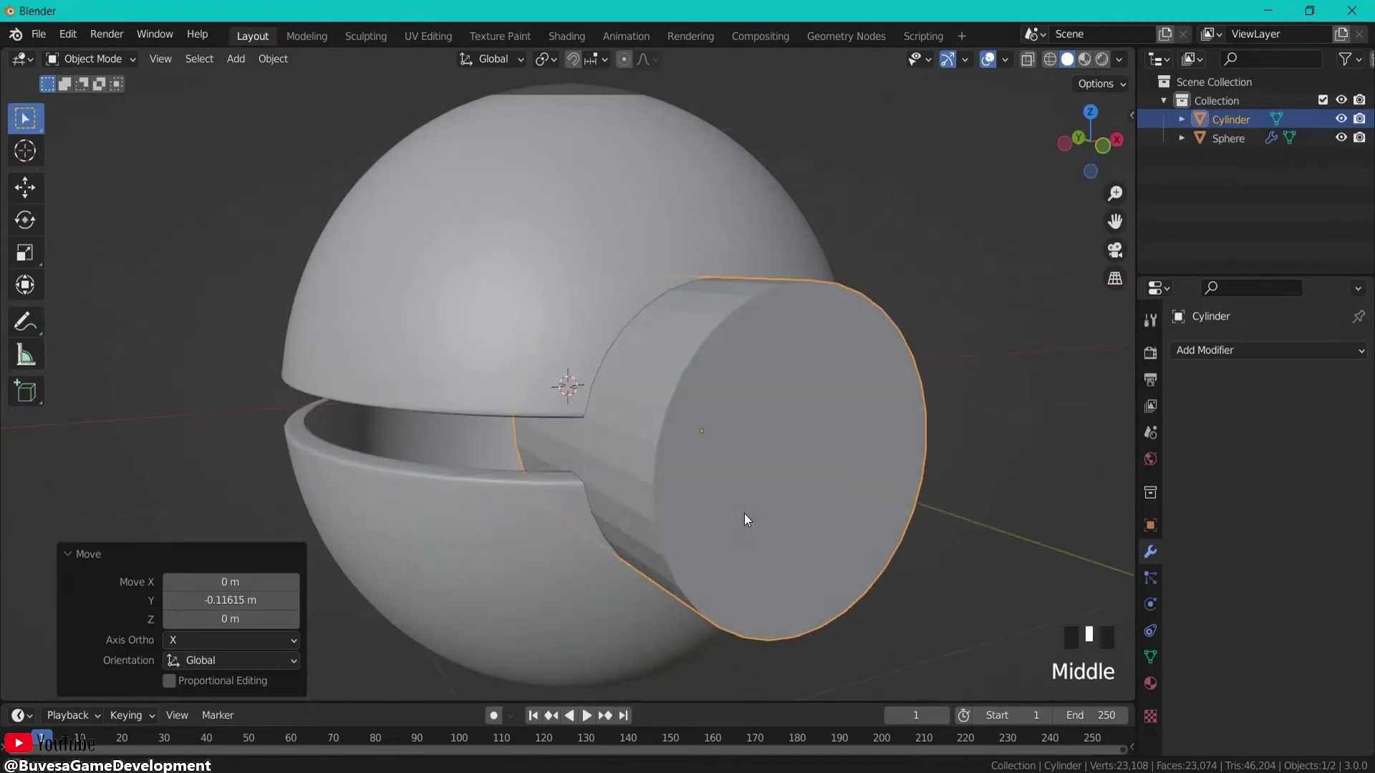
left_click(1184, 357)
left_click(1003, 599)
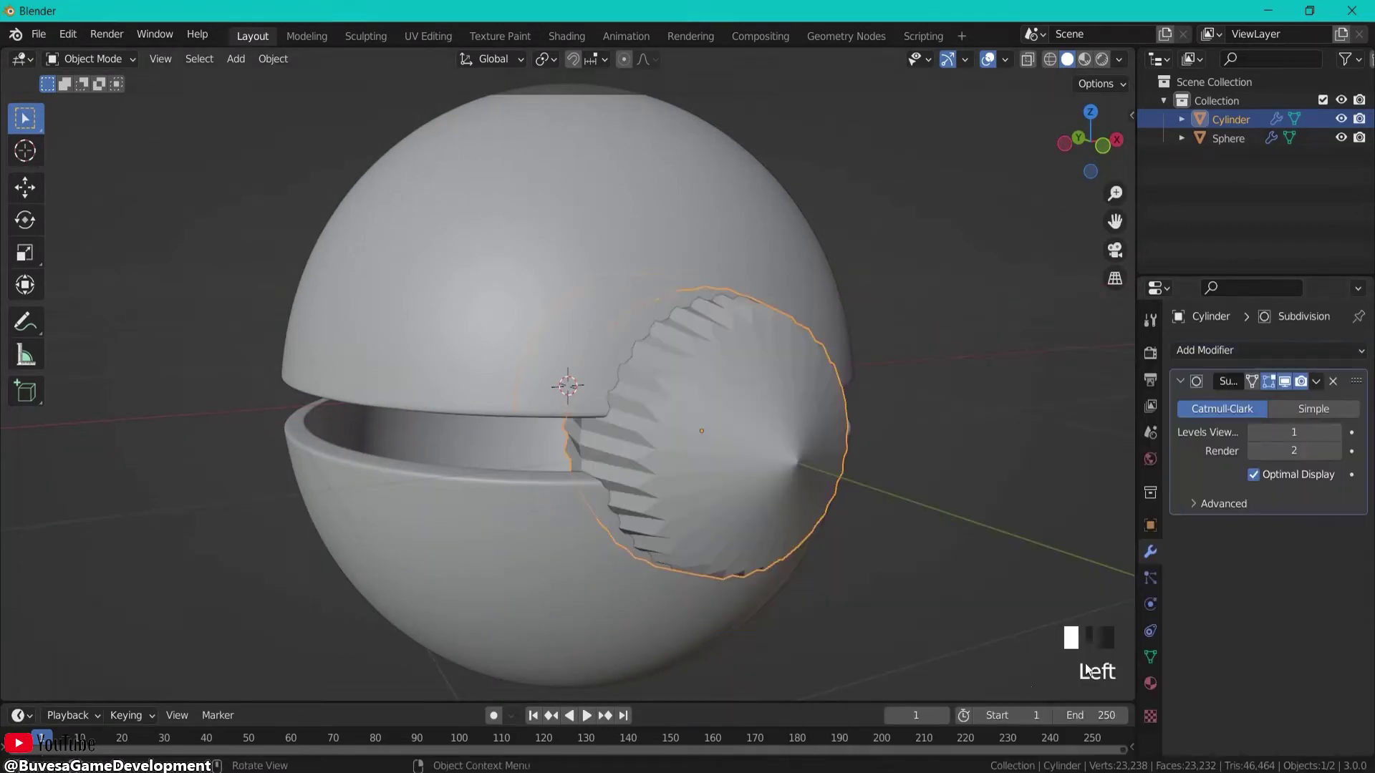
left_click(1336, 433)
left_click(1336, 433)
middle_click_drag(905, 488, 774, 444, "shift")
key("Tab")
Step: In Edit Mode, add two edge loops slid toward the cylinder's front end
left_click(90, 59)
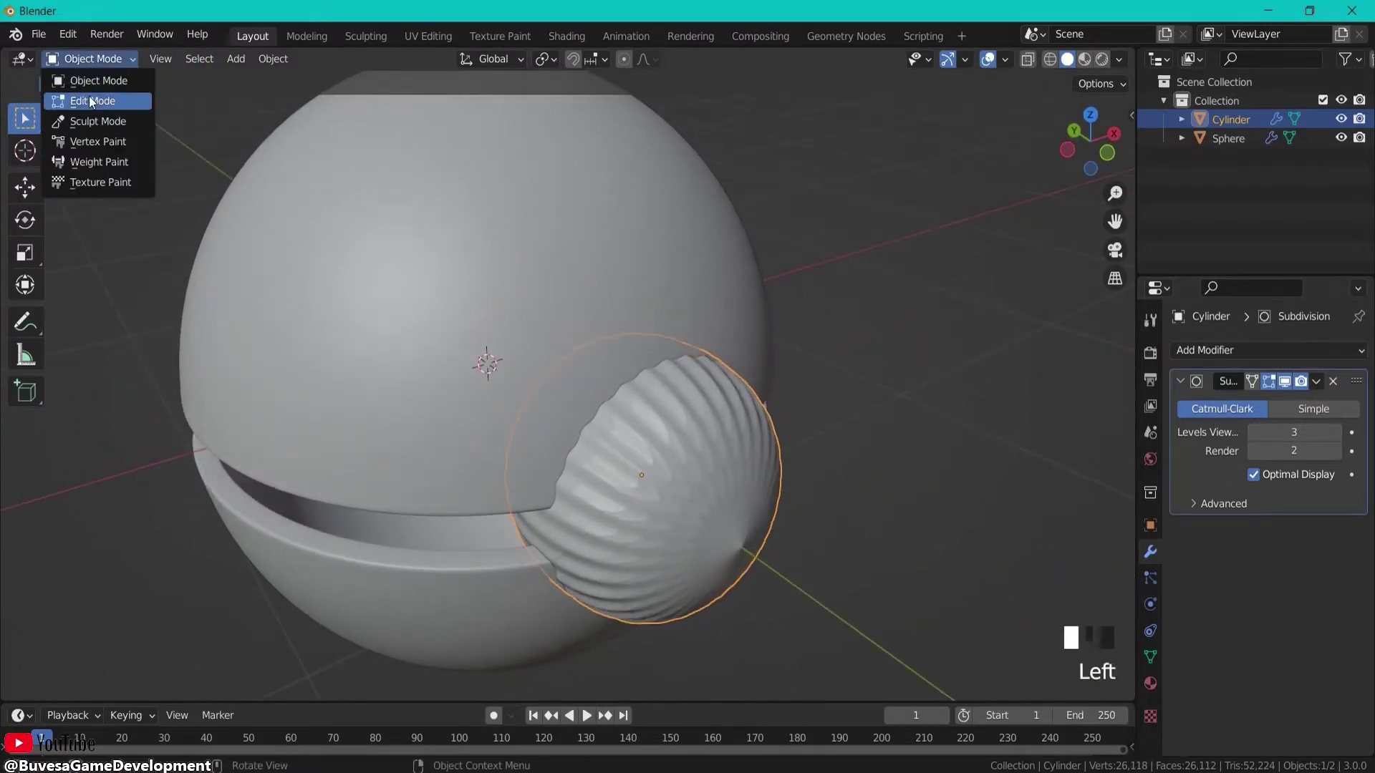
left_click(91, 101)
middle_click_drag(748, 436, 754, 454)
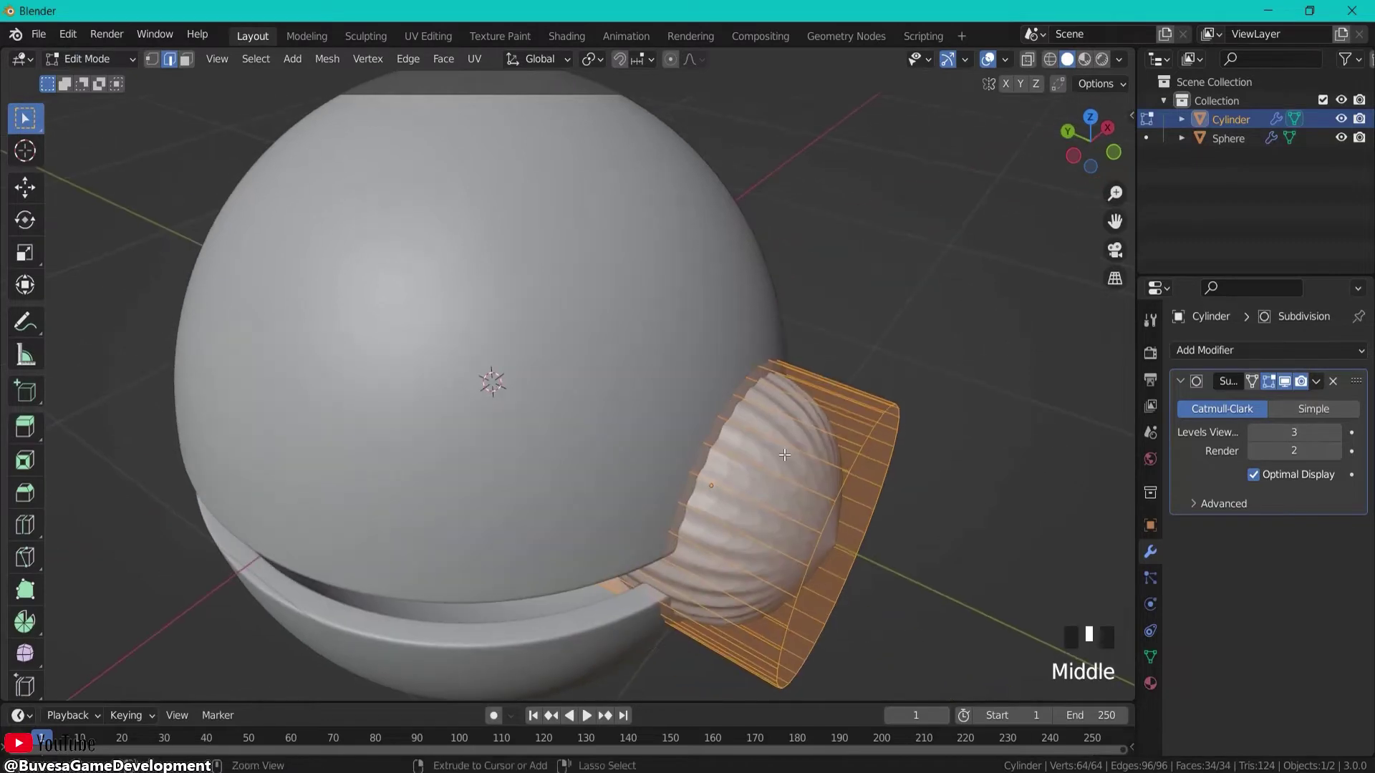
key("ctrl+r")
left_click(698, 441)
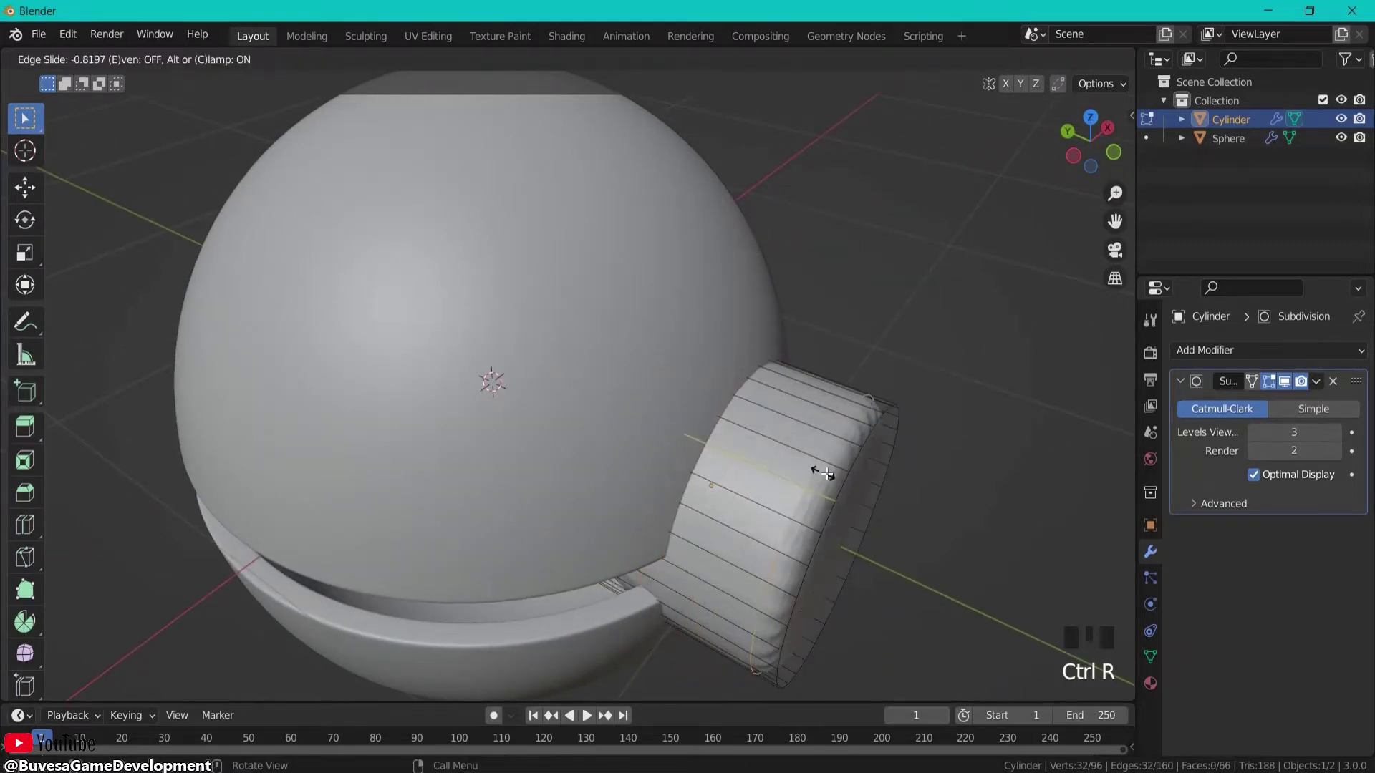
left_click(818, 469)
key("ctrl+r")
left_click(724, 445)
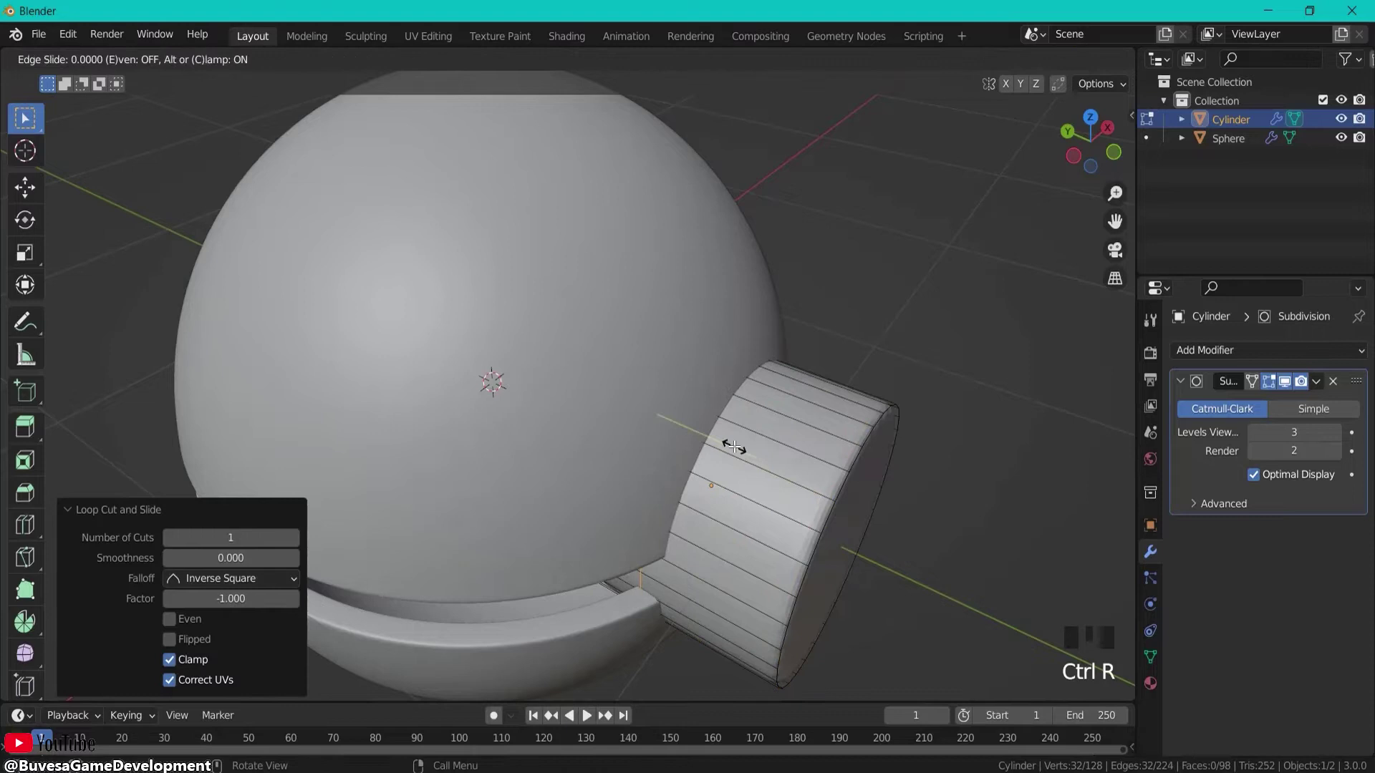
left_click(617, 421)
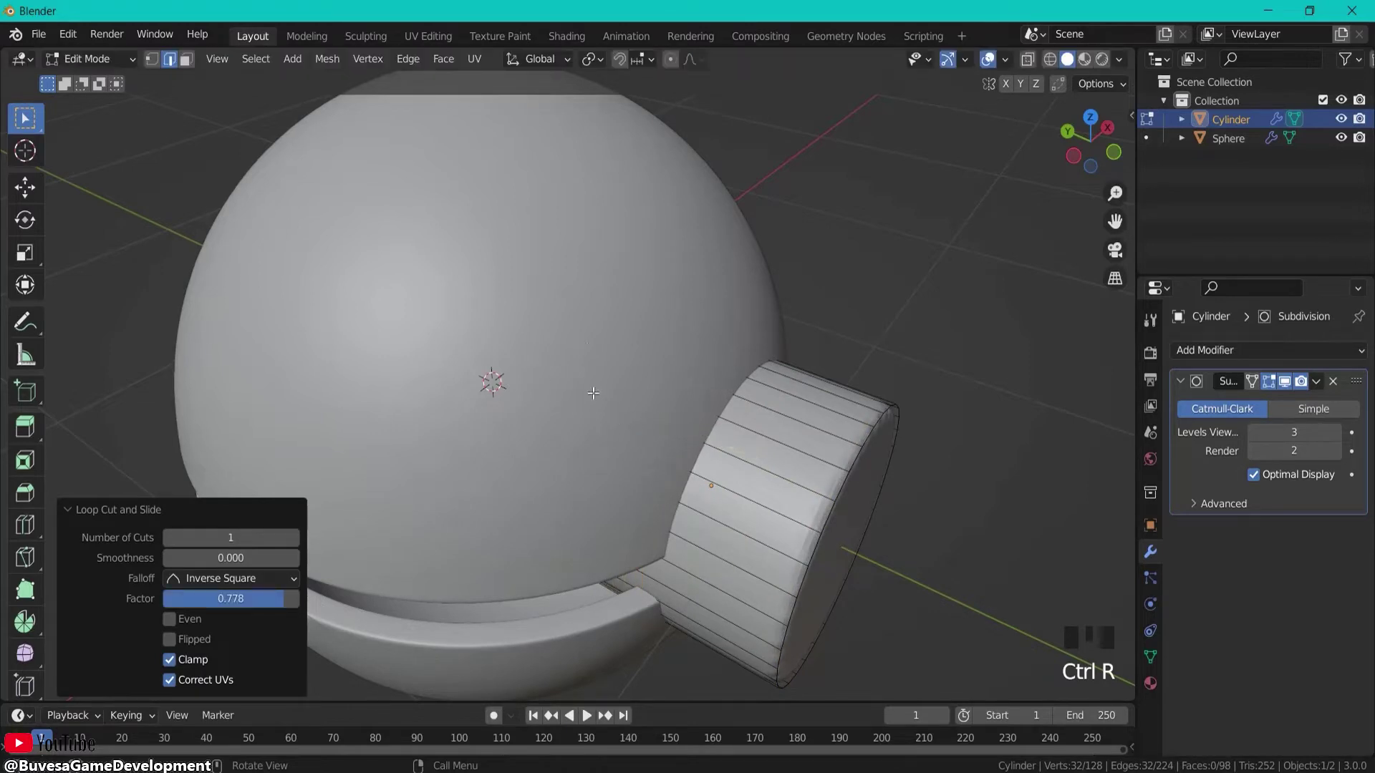
Step: Inset the cylinder's front cap face, then return to Object Mode
middle_click_drag(973, 482, 908, 436)
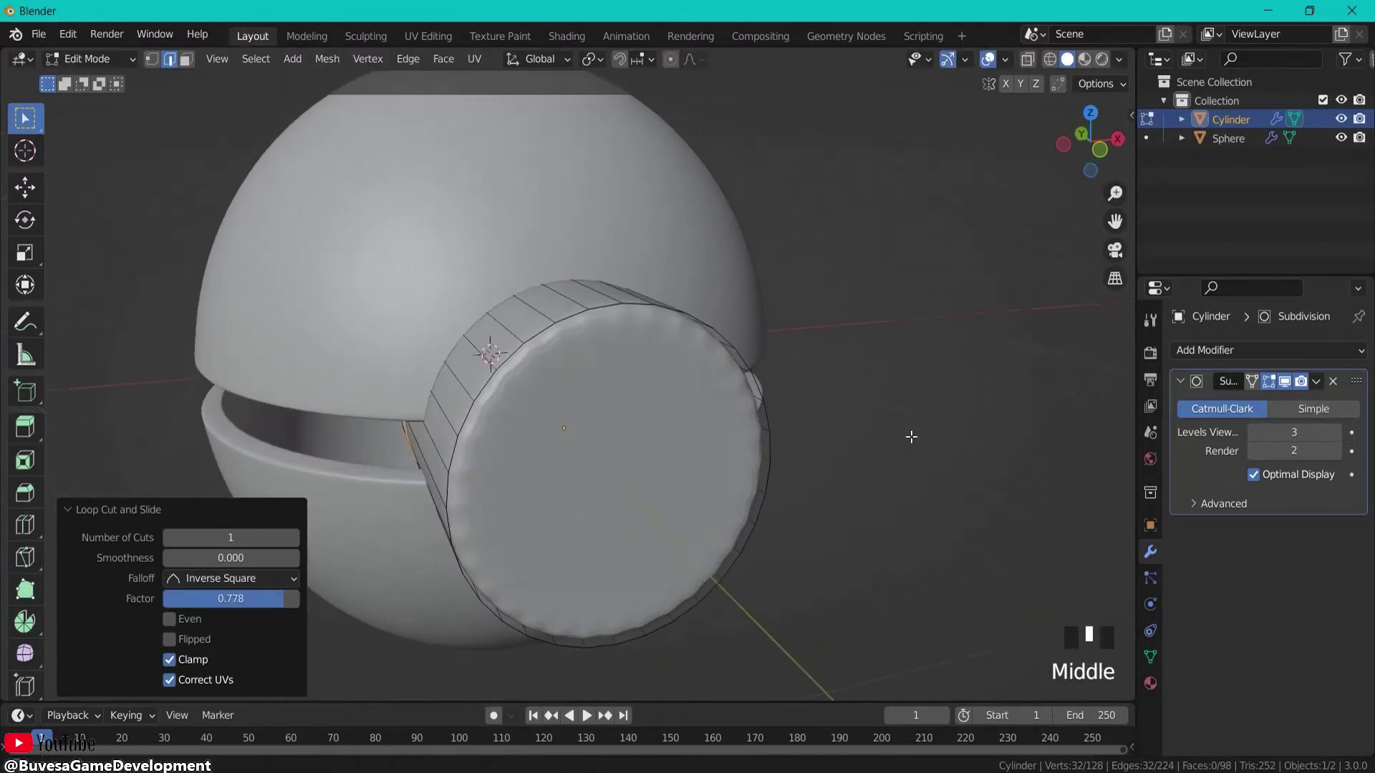
middle_click_drag(712, 416, 745, 426)
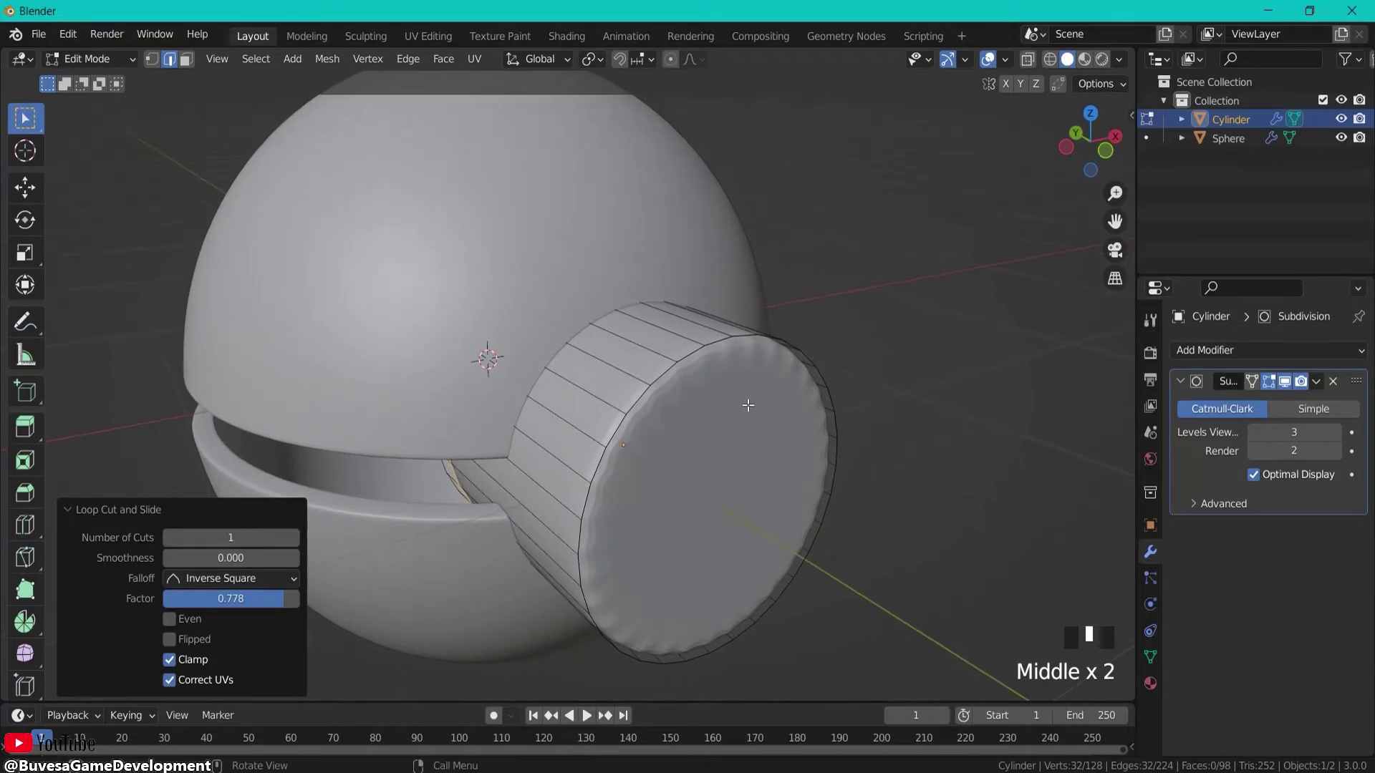
left_click(186, 58)
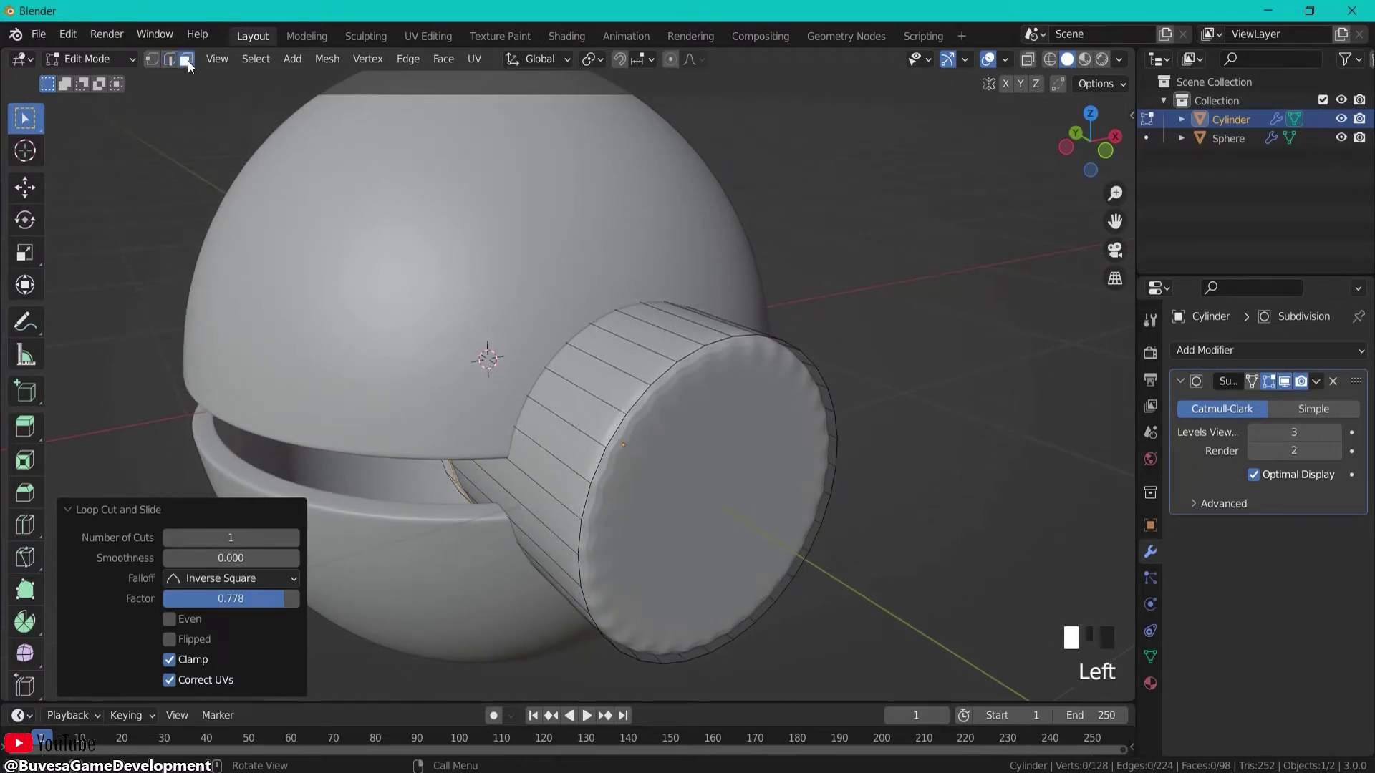
left_click(765, 433)
key("i")
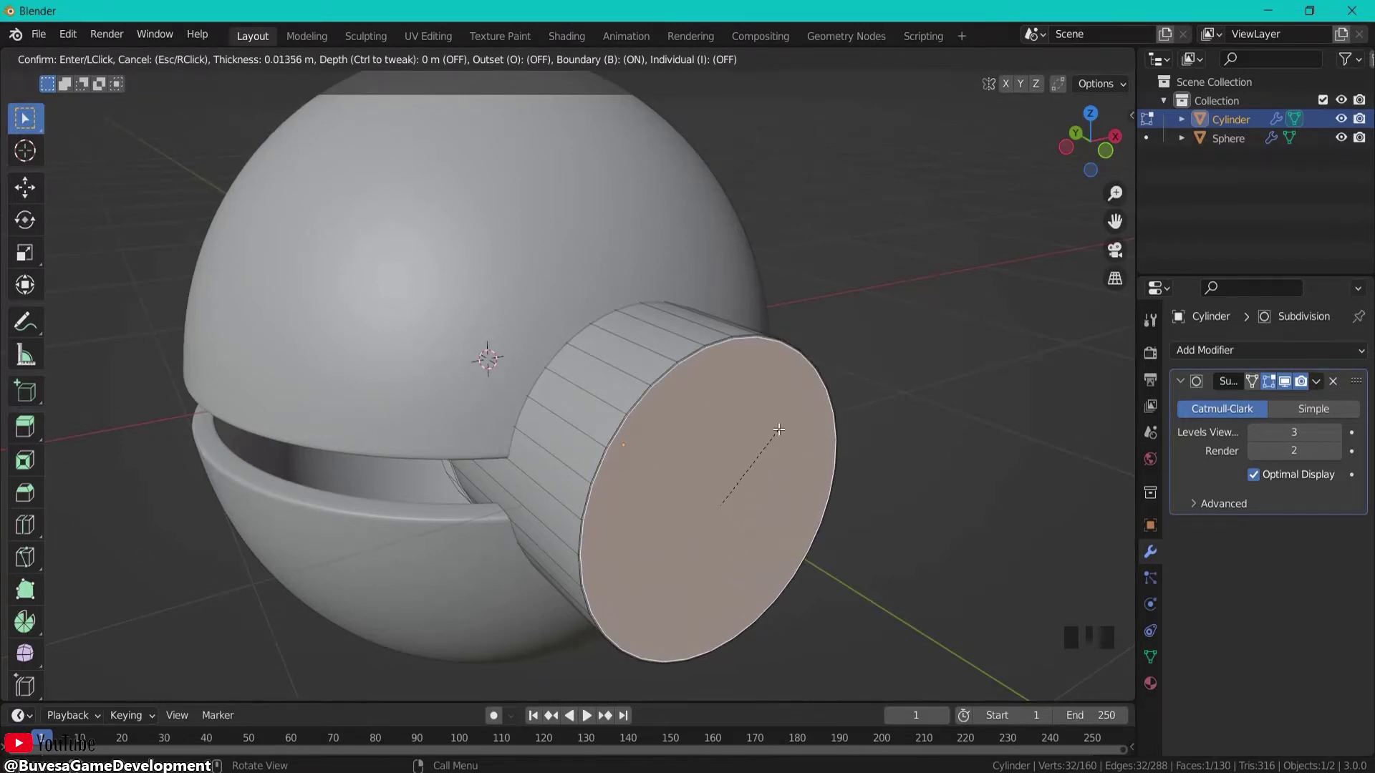
left_click(779, 429)
key("Tab")
Step: Shade the cylinder smooth
left_click(715, 384)
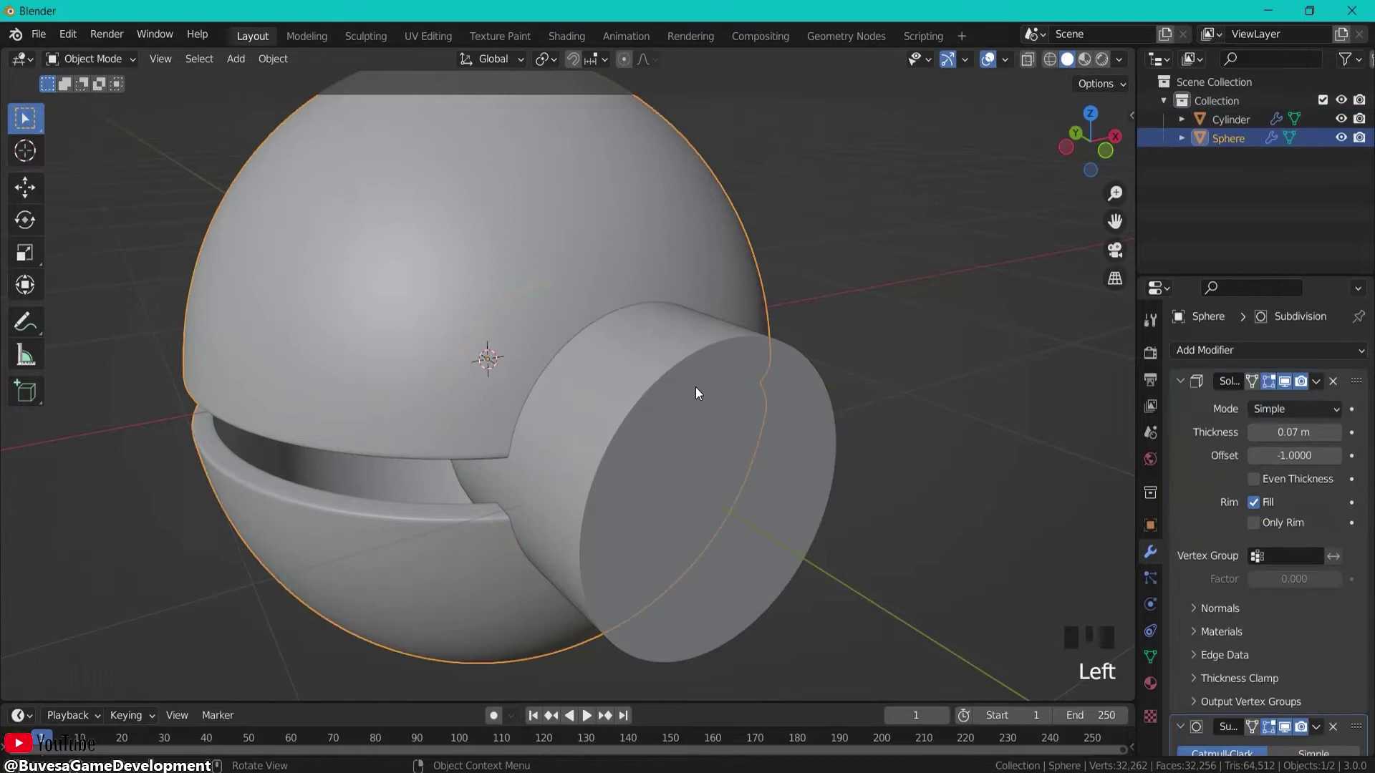
left_click(788, 432)
right_click(788, 432)
left_click(716, 387)
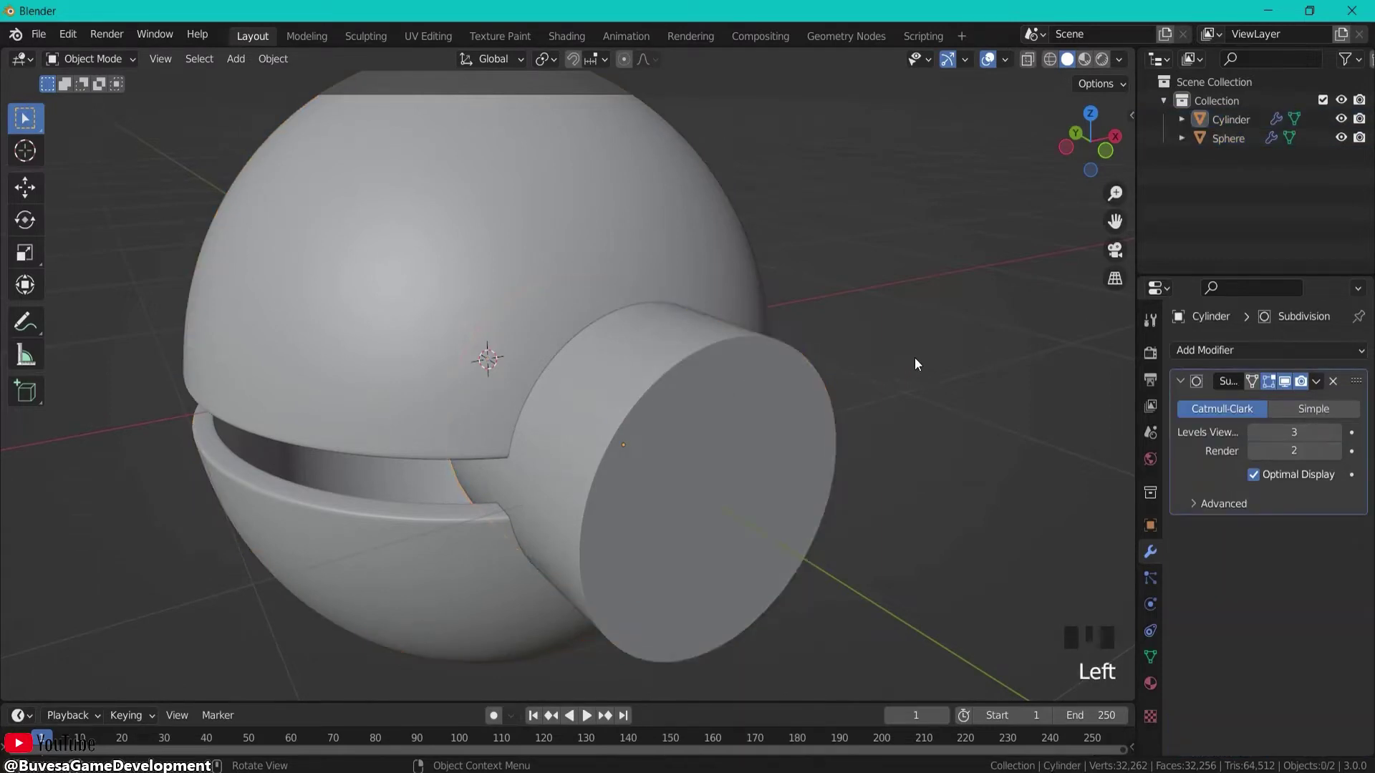
middle_click_drag(914, 358, 853, 389)
middle_click_drag(578, 506, 829, 478)
scroll(827, 476, "down", 2)
Step: Scale the cylinder to 0.59, then fine-tune it by 0.981 in front view
left_click(641, 419)
key("s")
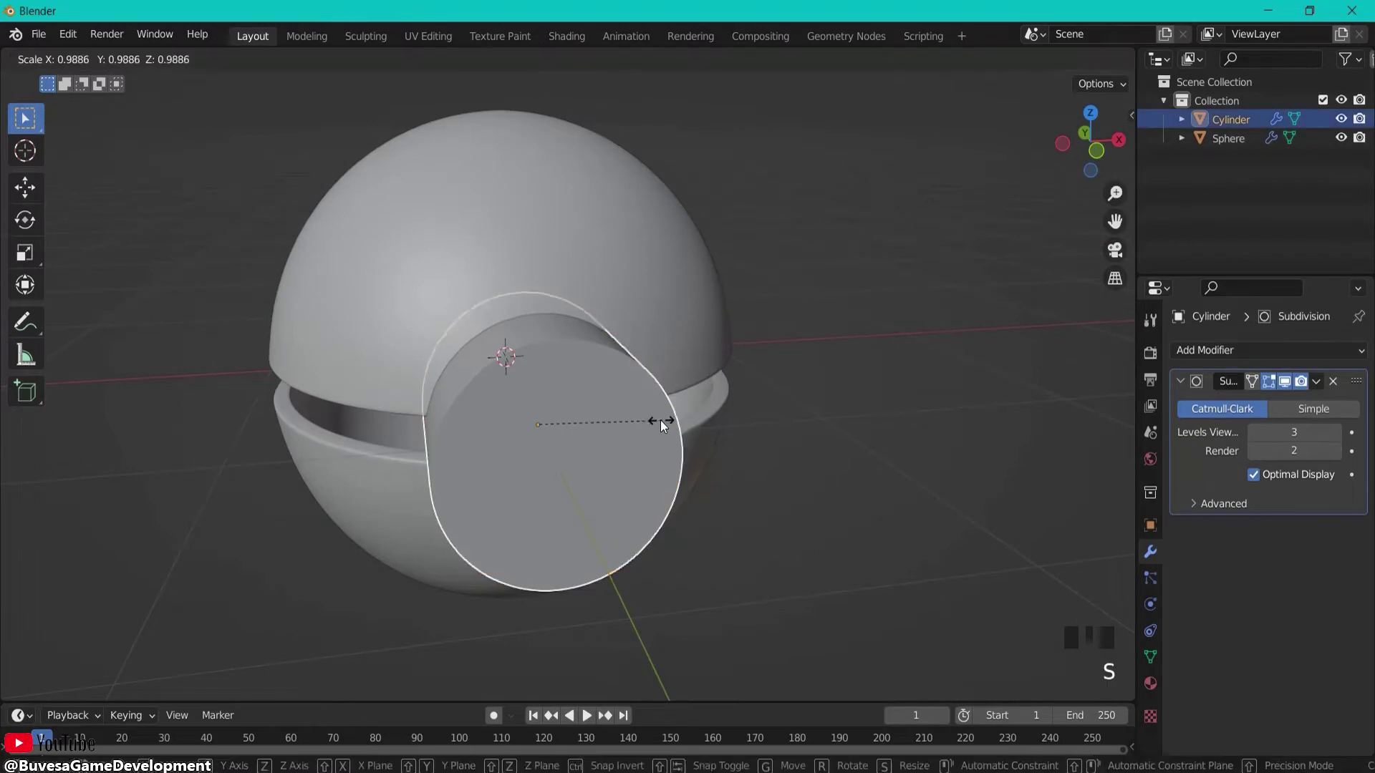
left_click(613, 425)
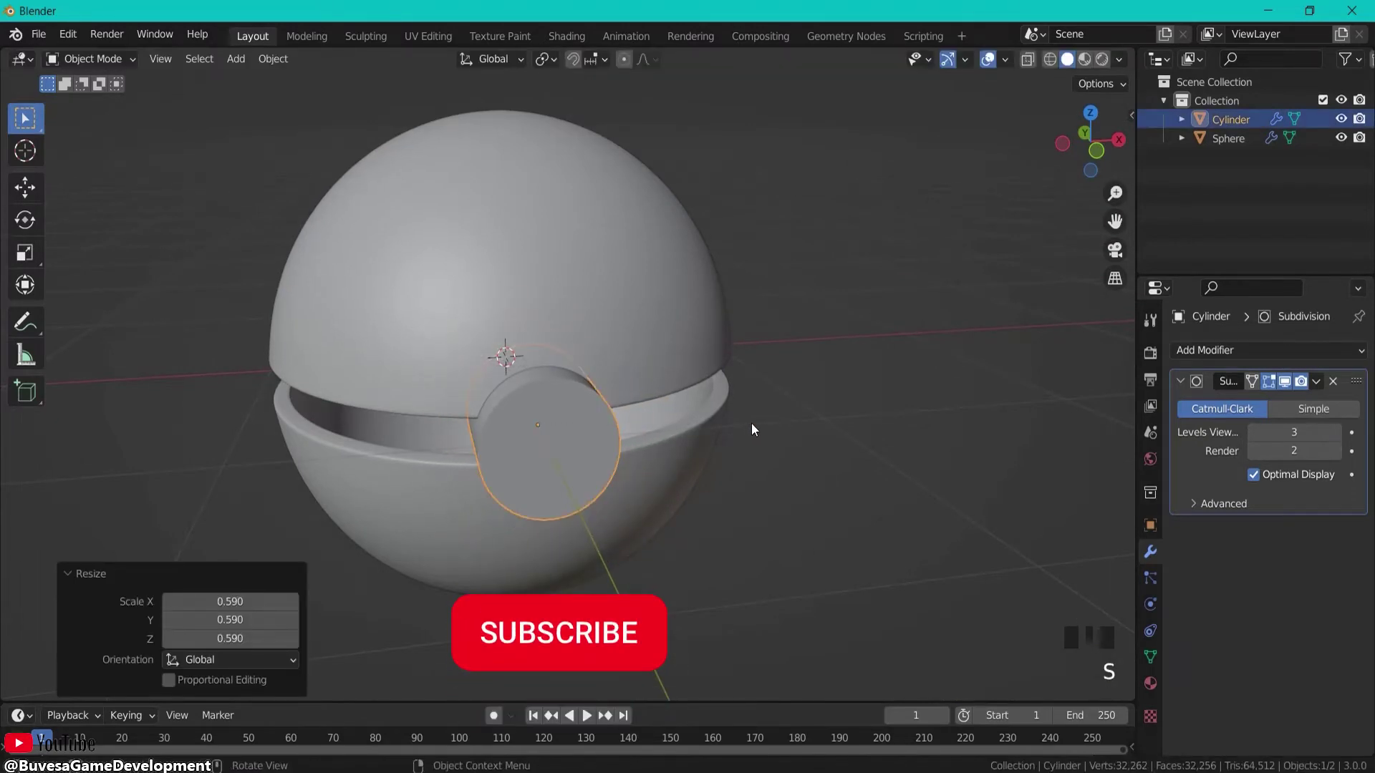
key("KP_1")
key("s")
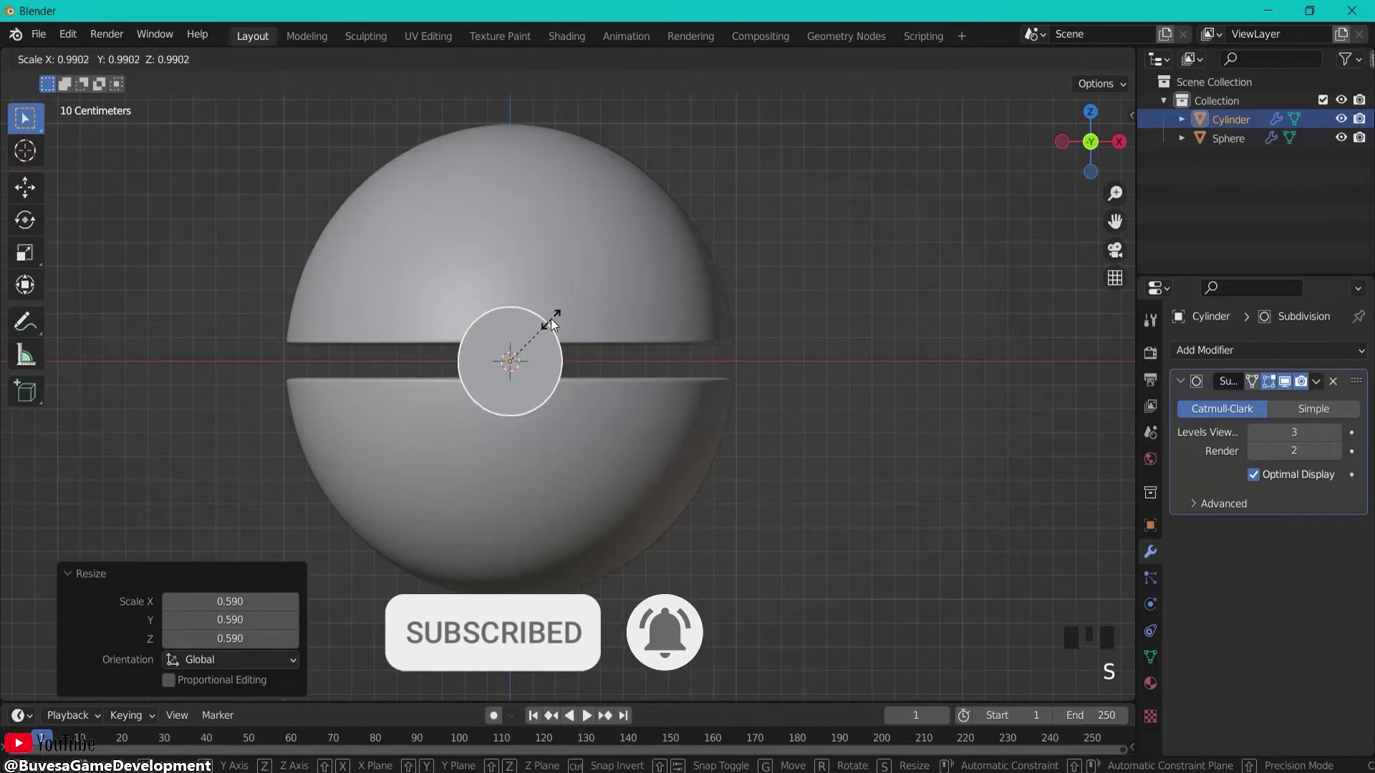
left_click(549, 322)
middle_click_drag(490, 346, 524, 397)
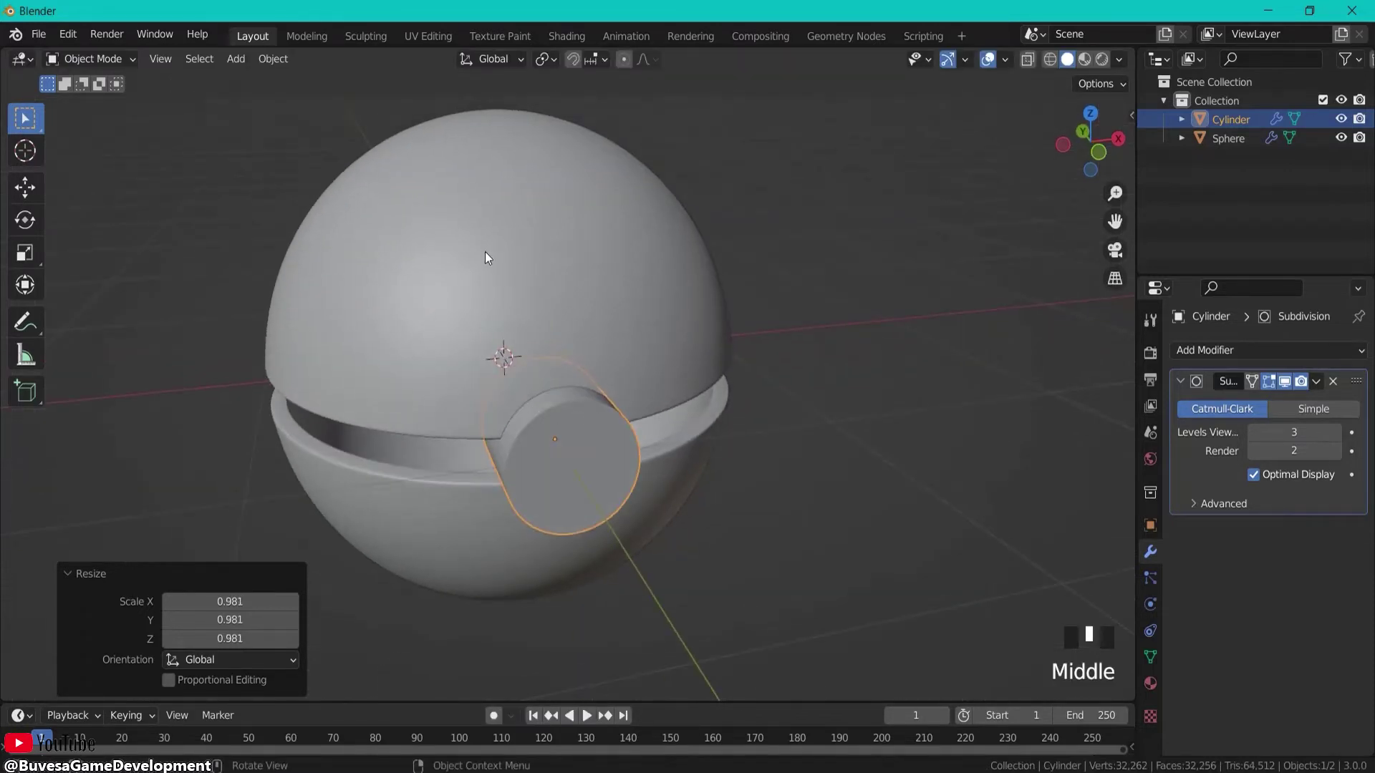
left_click(68, 34)
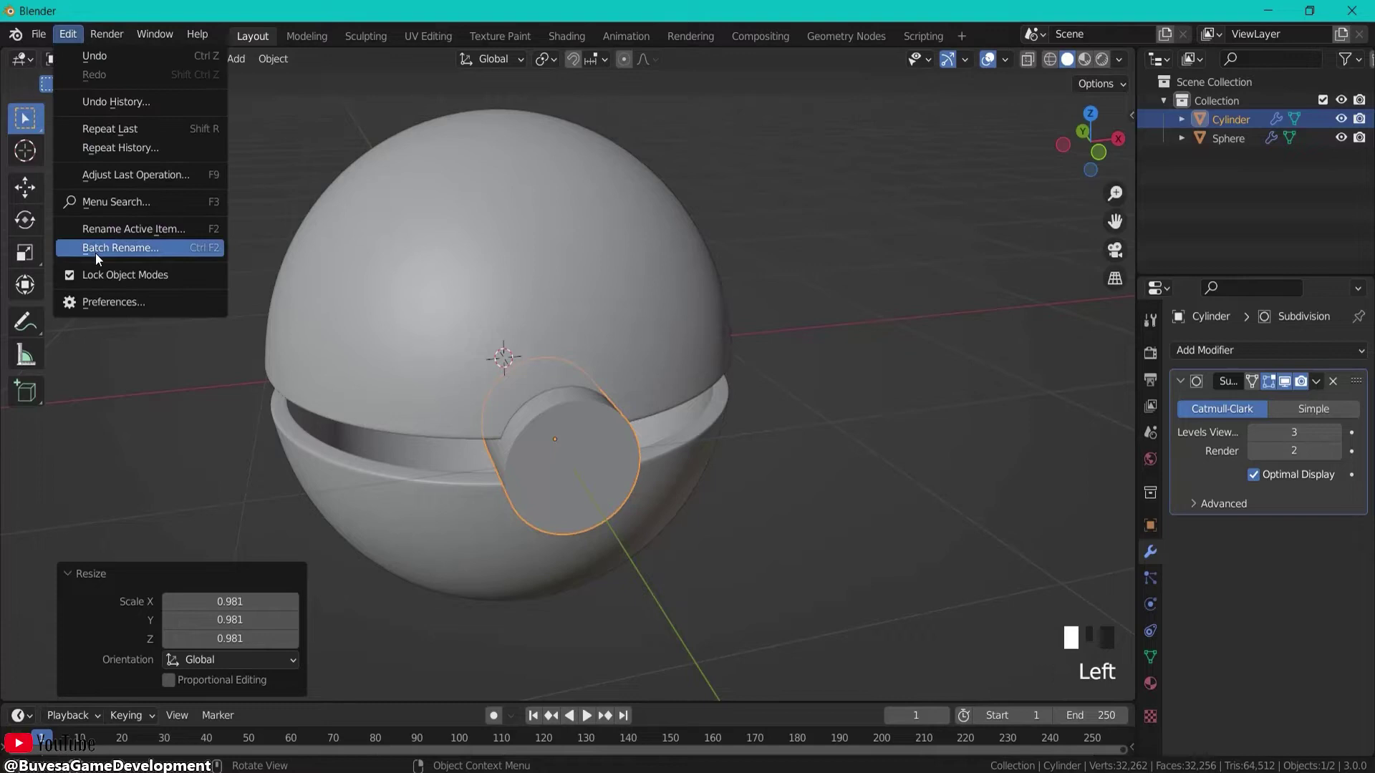
left_click(101, 298)
left_click(450, 94)
type("bool")
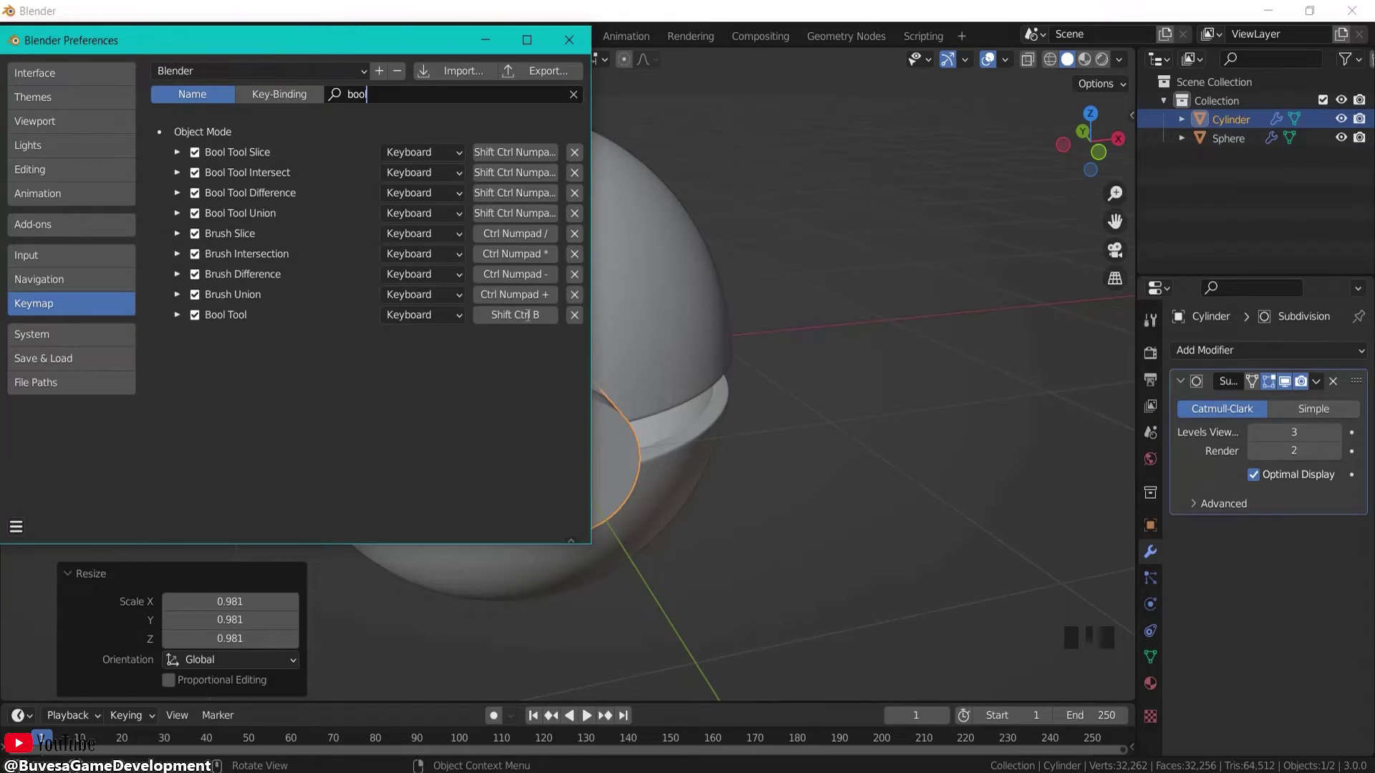
left_click(568, 40)
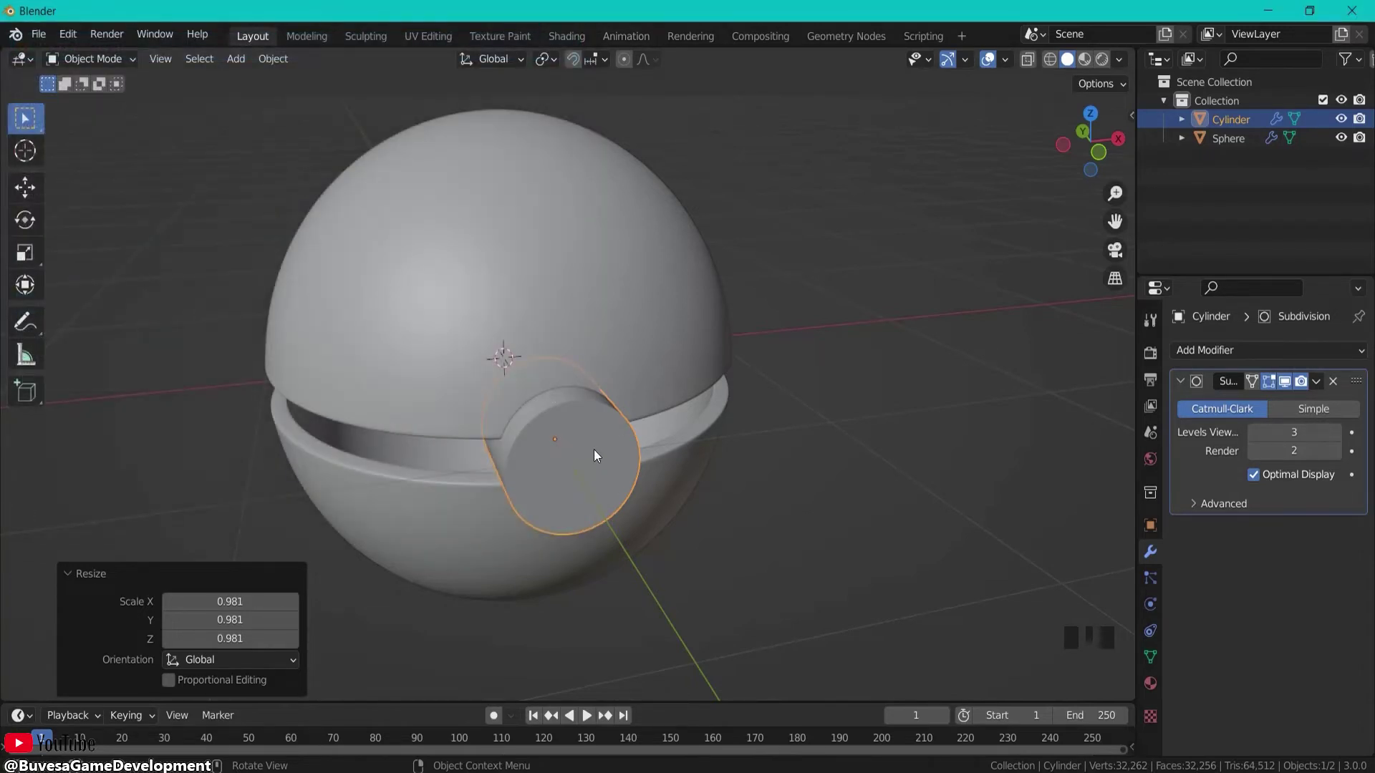
middle_click_drag(627, 364, 597, 432)
Step: Cut the cylinder out of the sphere with a Bool Tool Brush Boolean Difference, then hide the cylinder
left_click(608, 433)
left_click(591, 429)
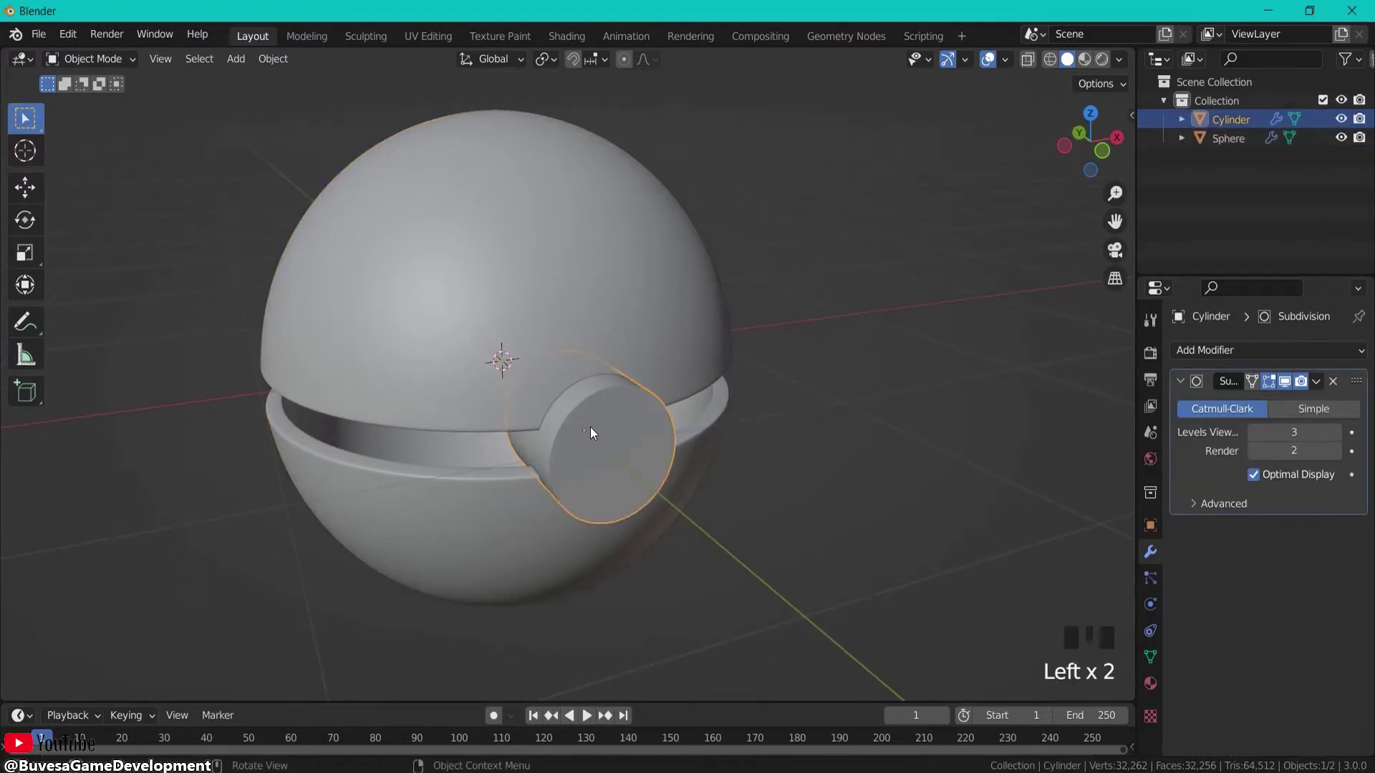
left_click(580, 249, "shift")
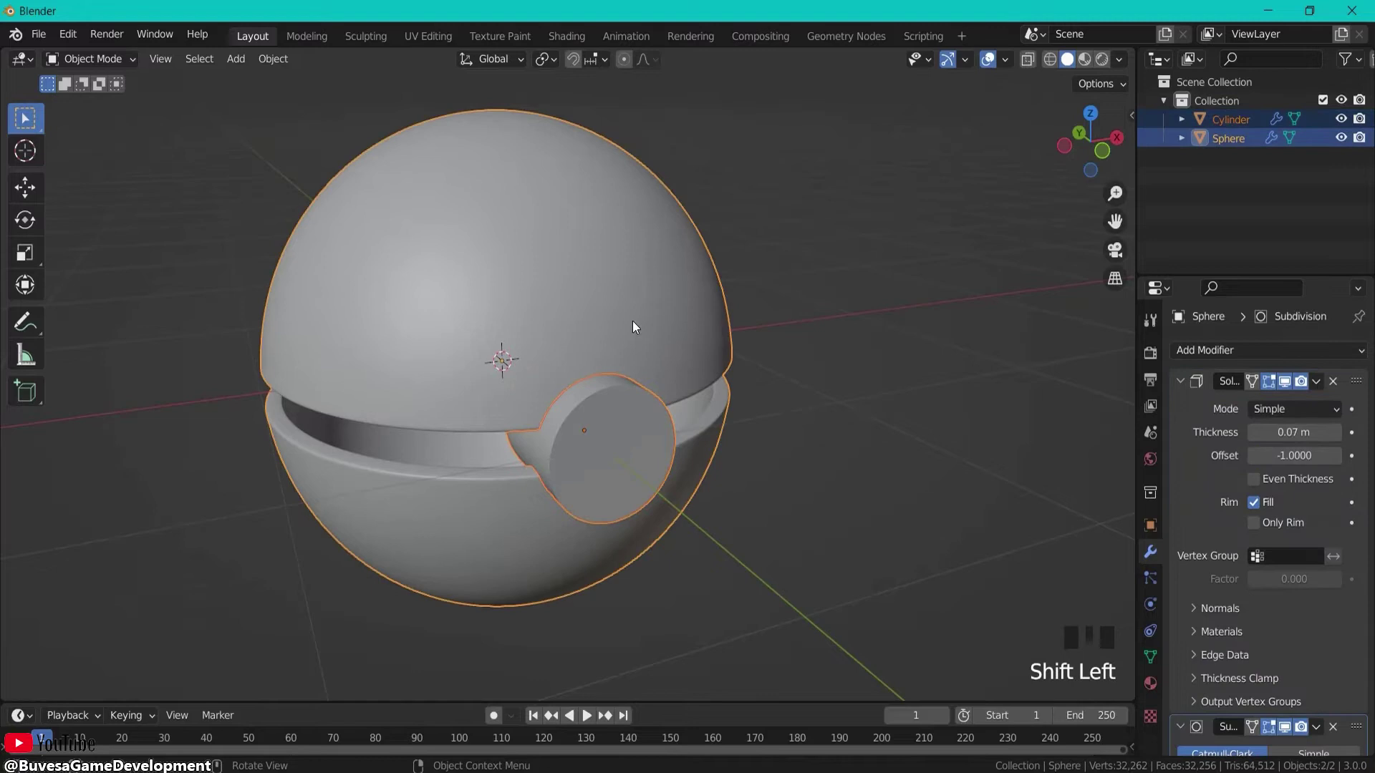
key("shift+ctrl+b")
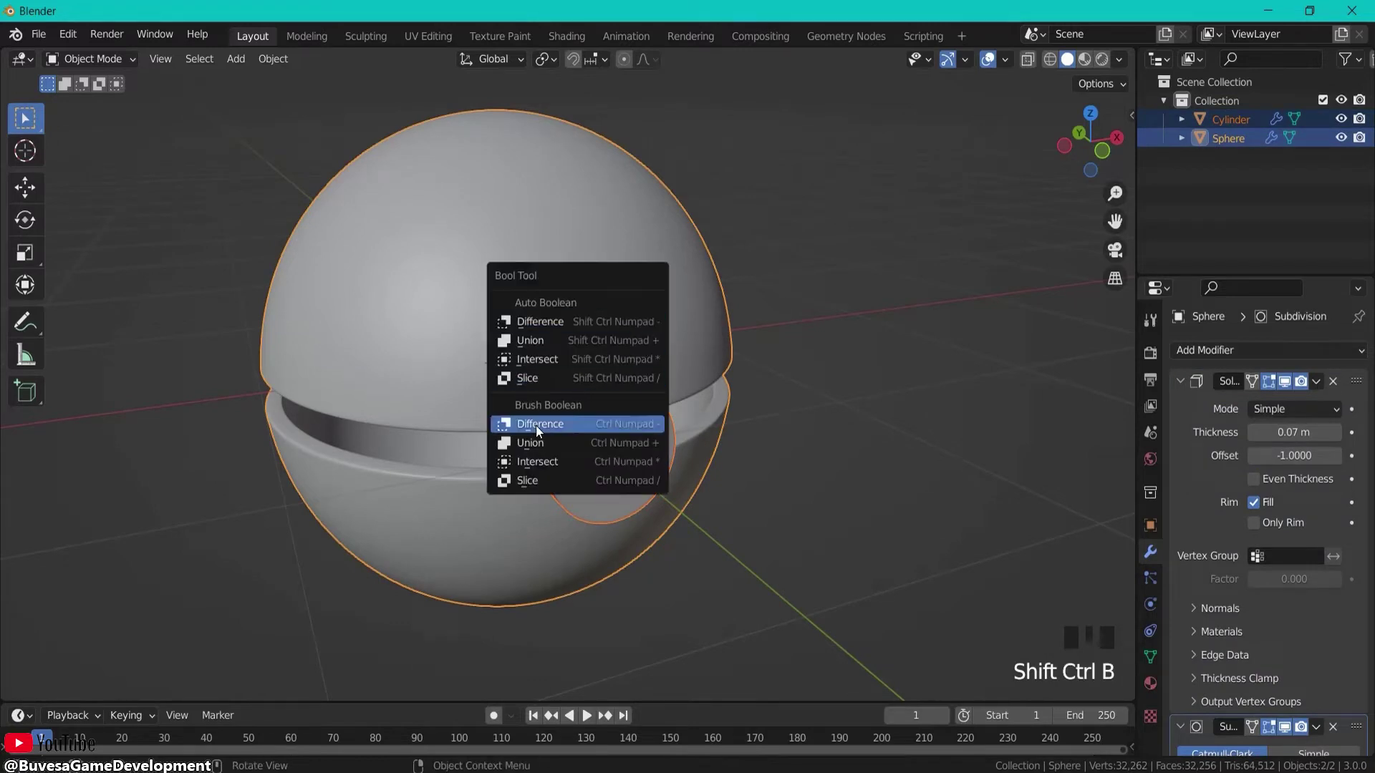
left_click(564, 423)
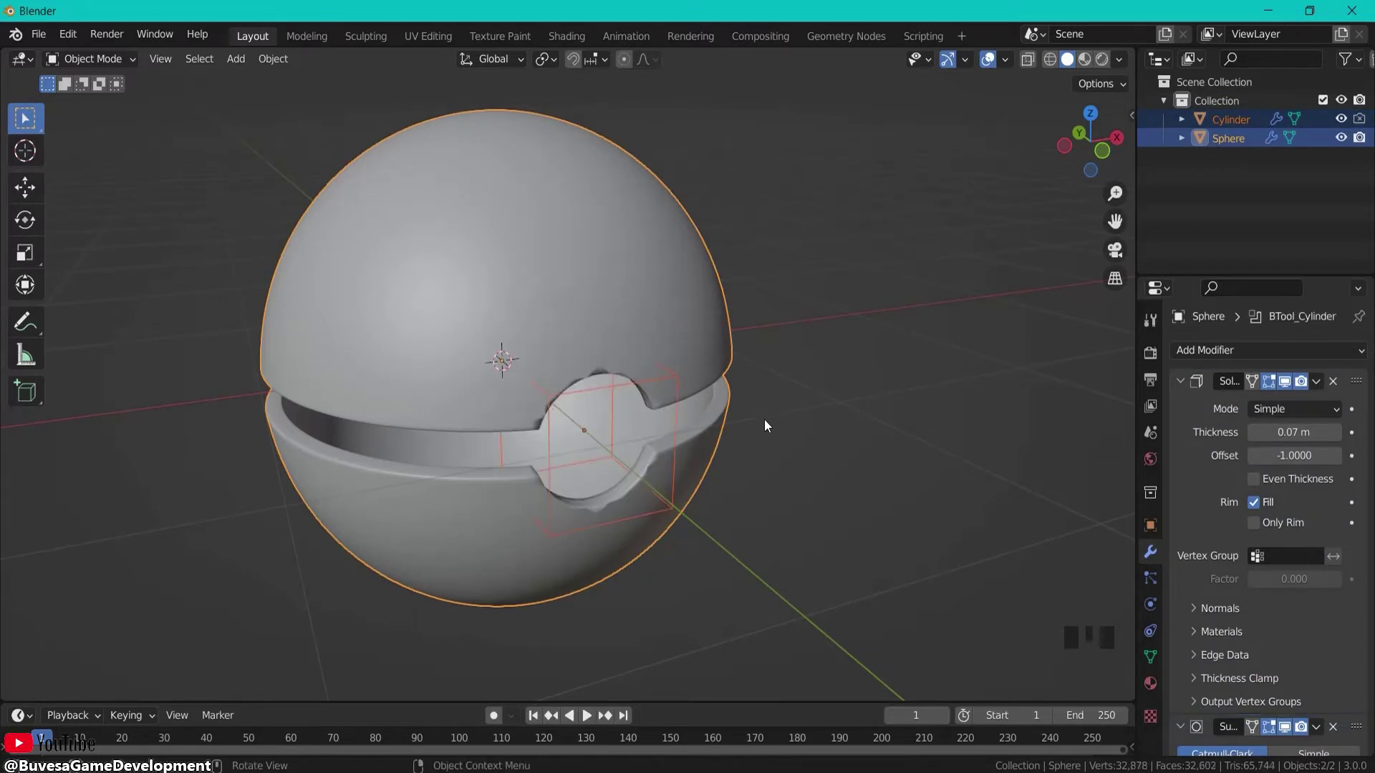
mouse_move(763, 419)
middle_mouse_down()
mouse_move(632, 406)
mouse_move(857, 439)
middle_mouse_up()
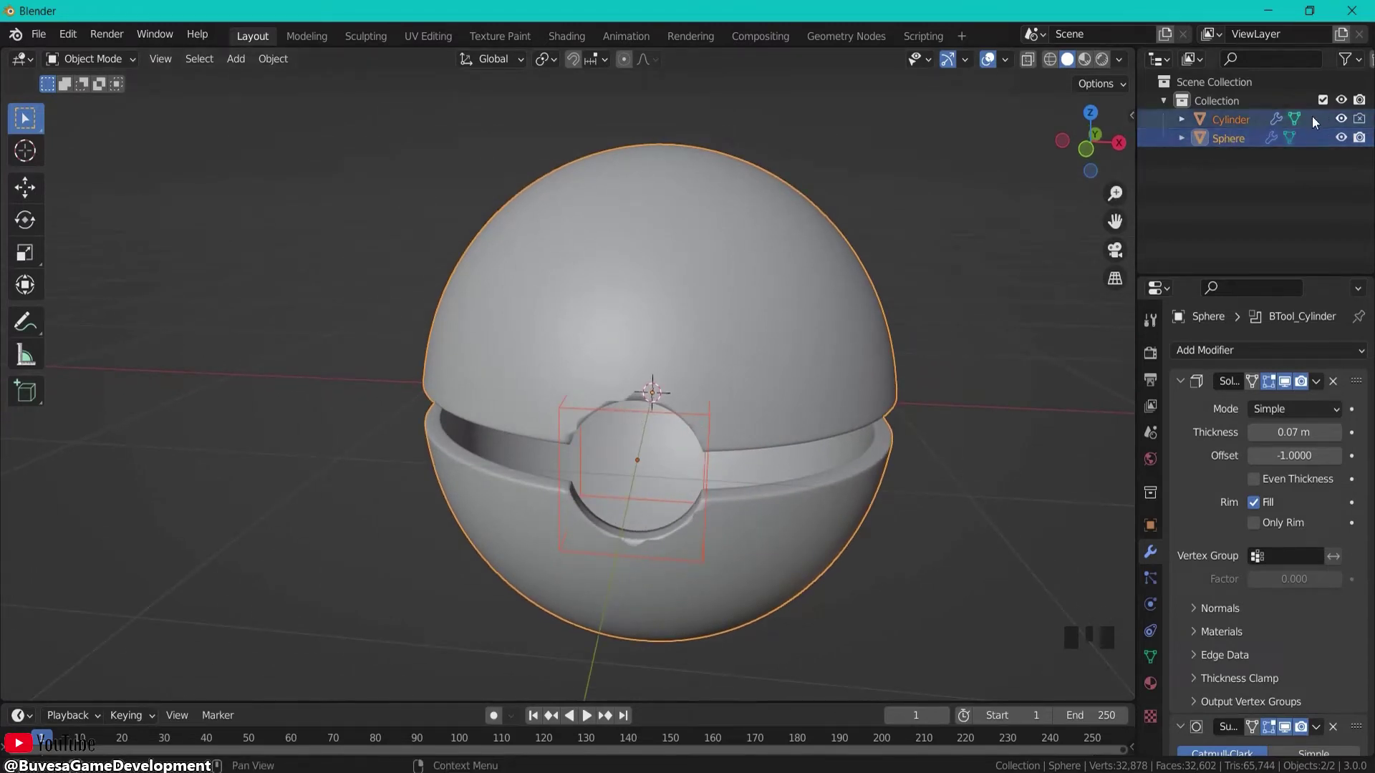
left_click(1341, 120)
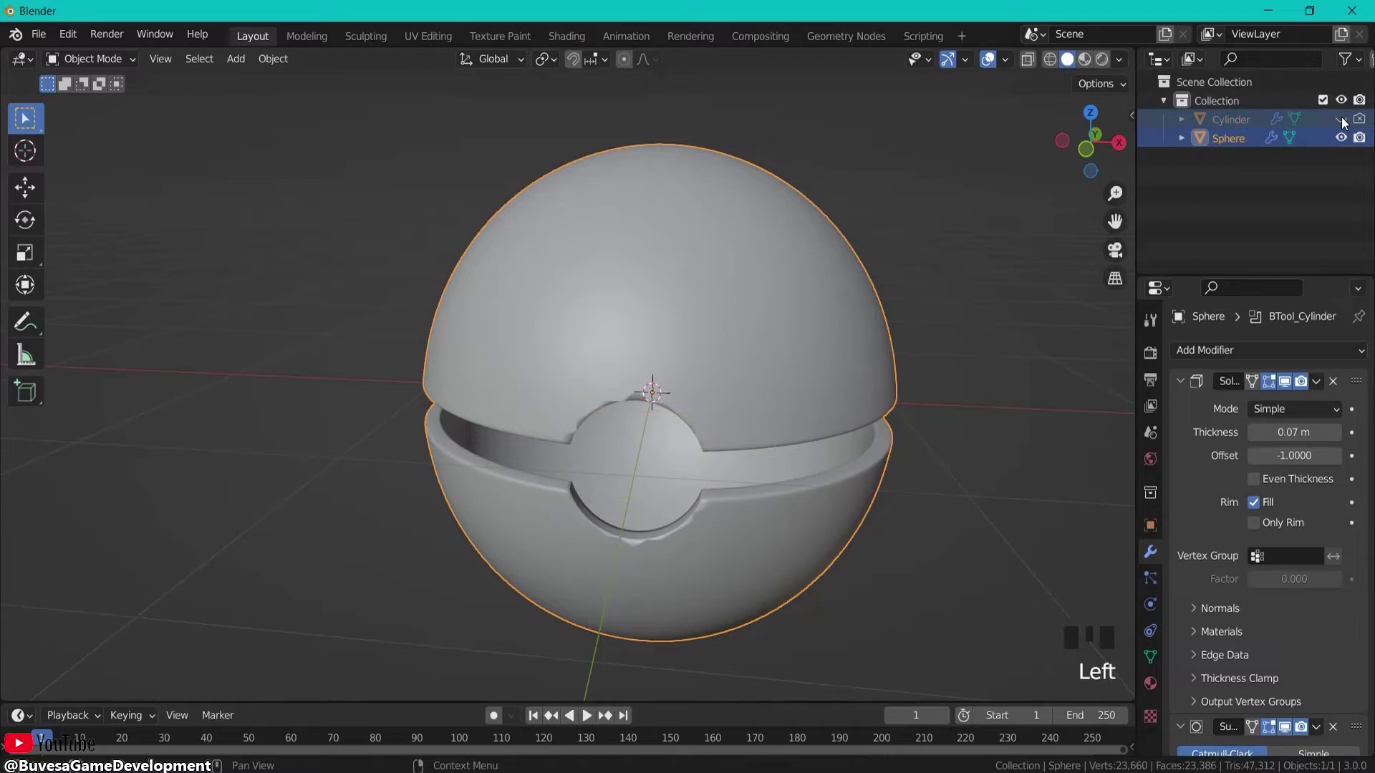
Step: Keep the Cylinder cutter hidden from the viewport
left_click(1341, 119)
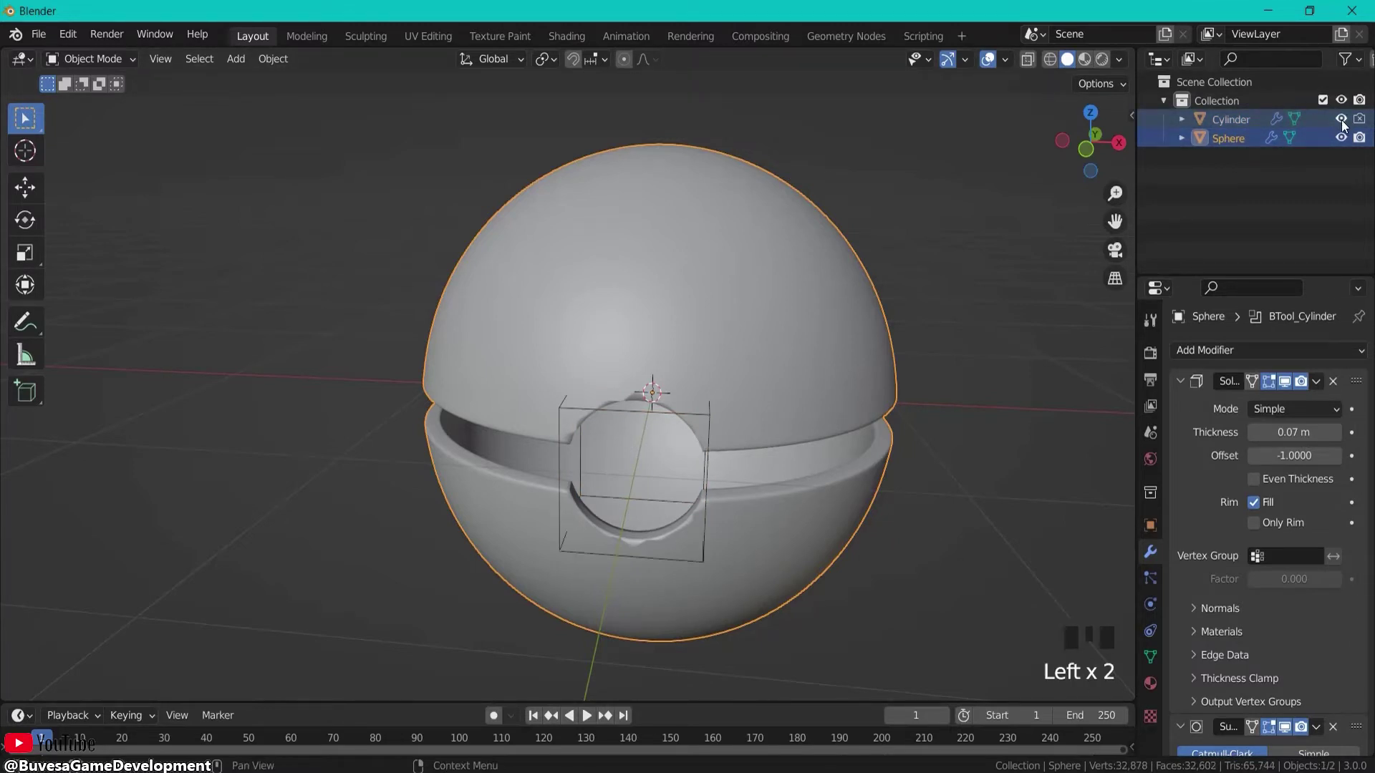
left_click(1341, 120)
middle_click_drag(761, 480, 541, 363)
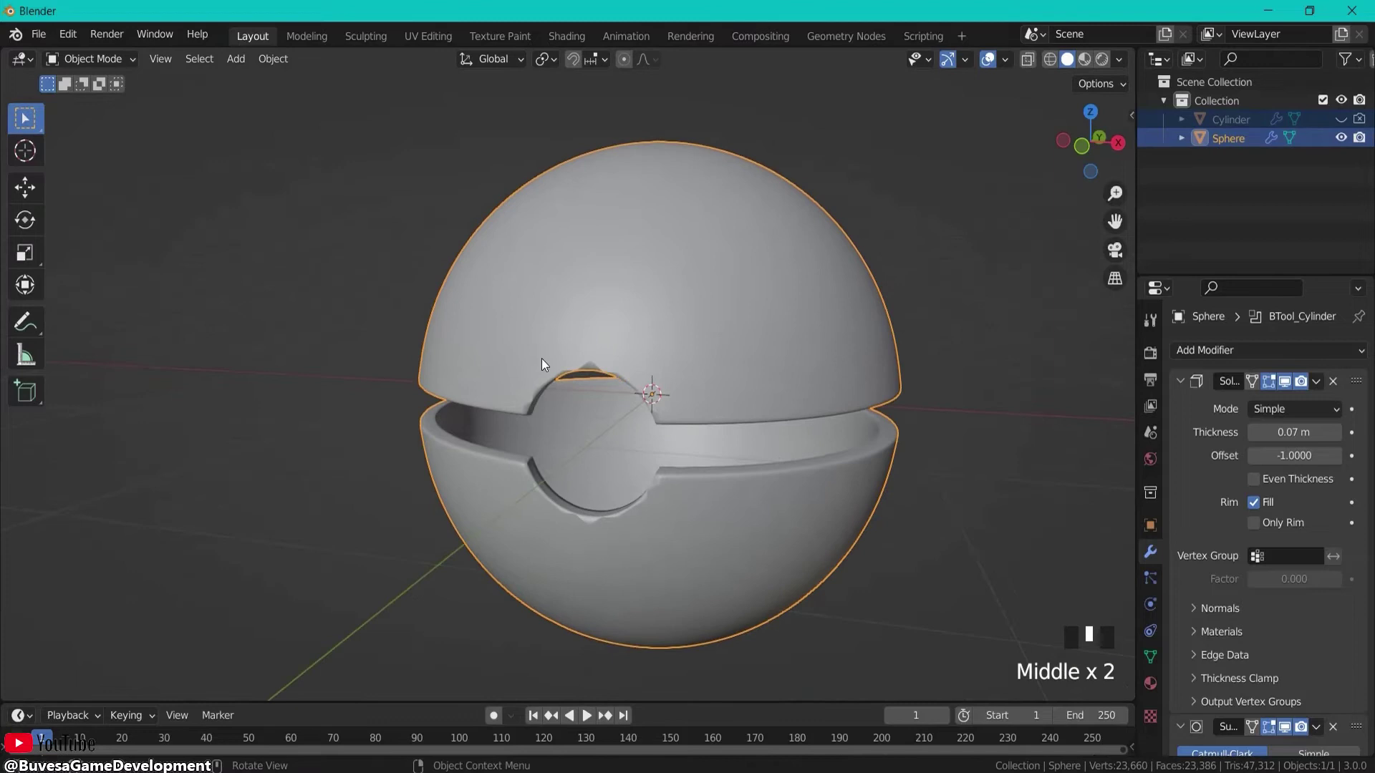
scroll(612, 373, "up", 1)
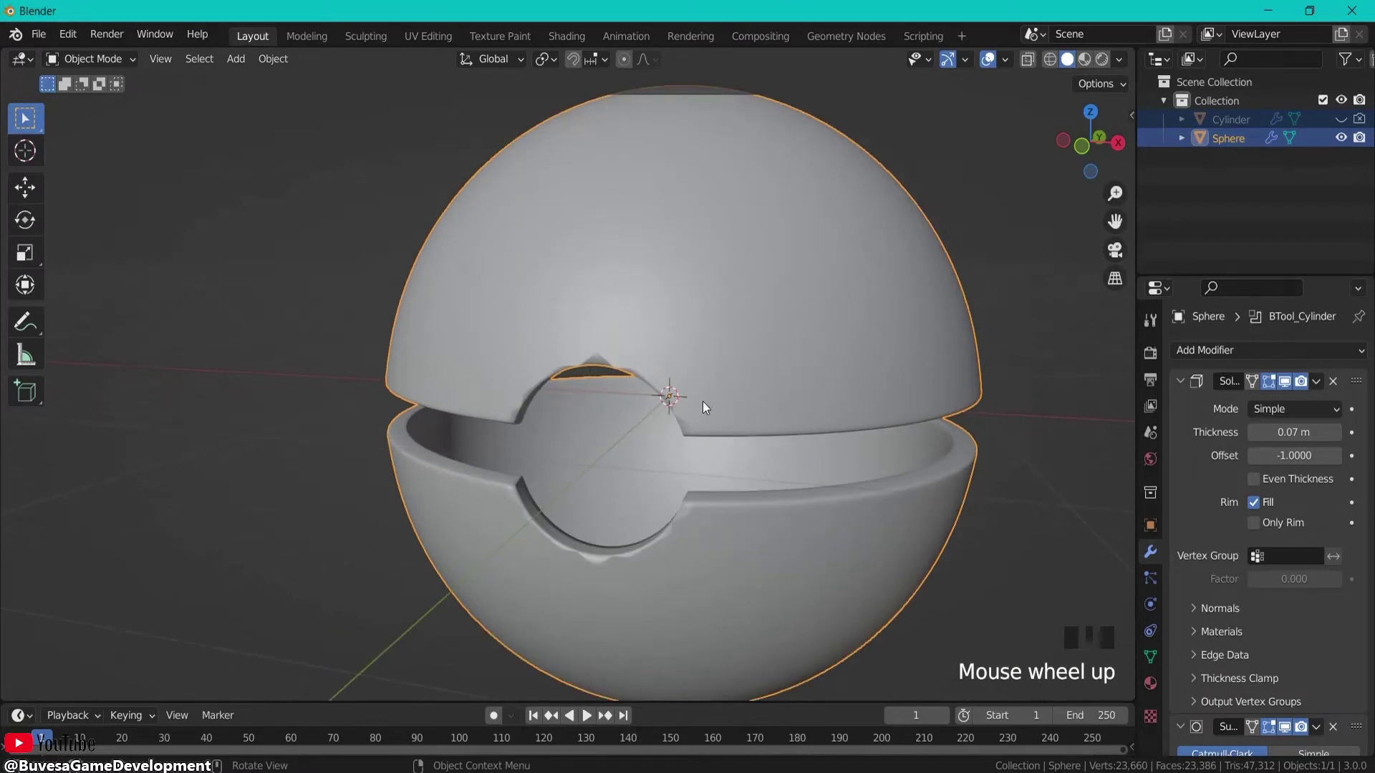
left_click(771, 253)
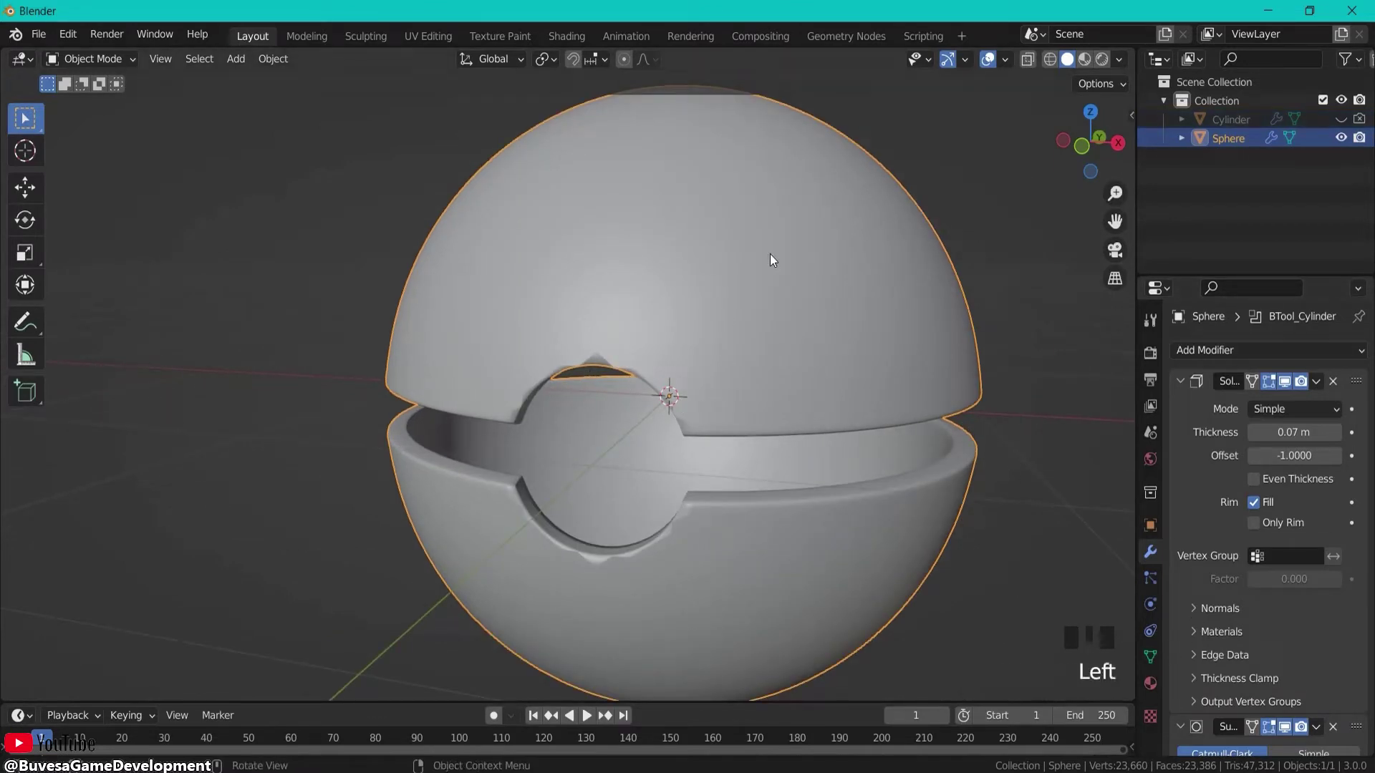
Step: Enable Auto Smooth at 30° under the sphere's mesh Normals settings
left_click(1150, 657)
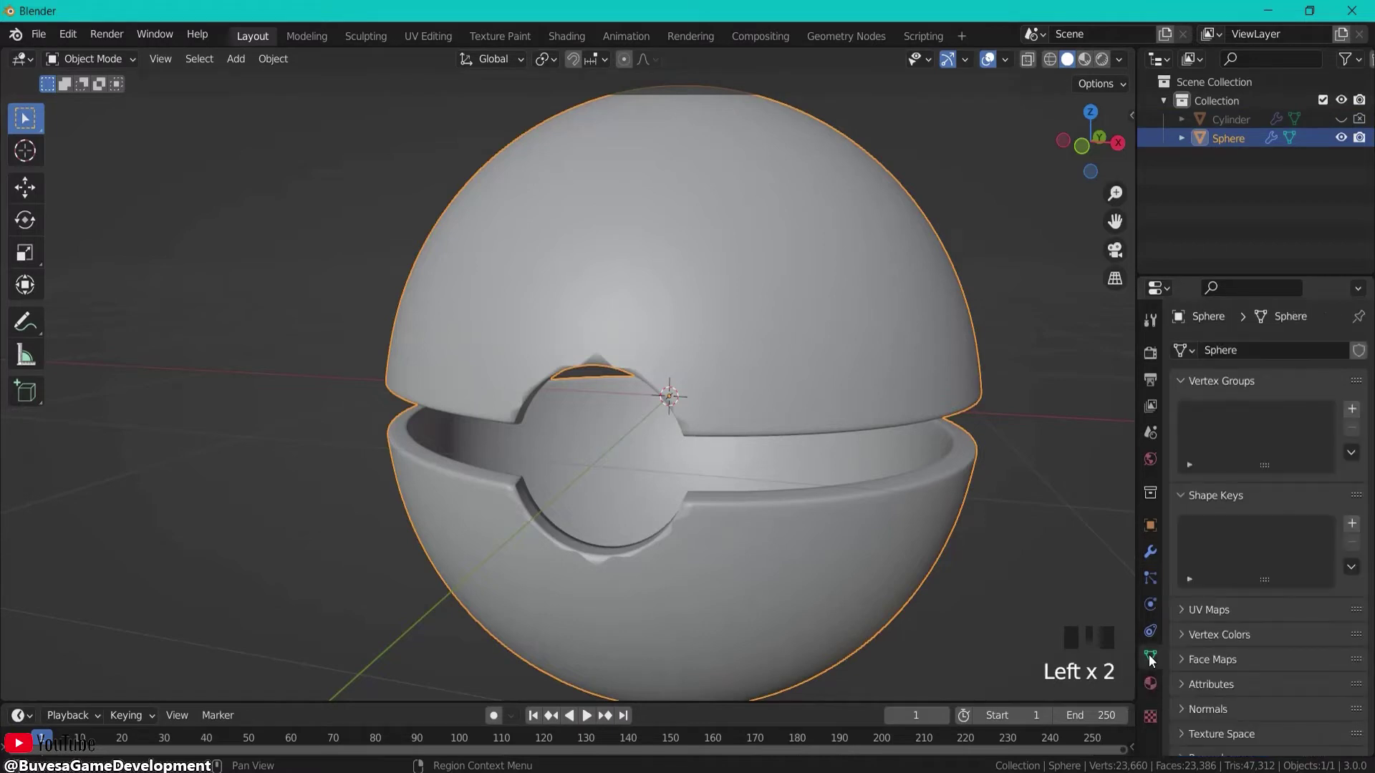
scroll(1224, 655, "down", 3)
left_click(1180, 646)
scroll(1188, 643, "down", 1)
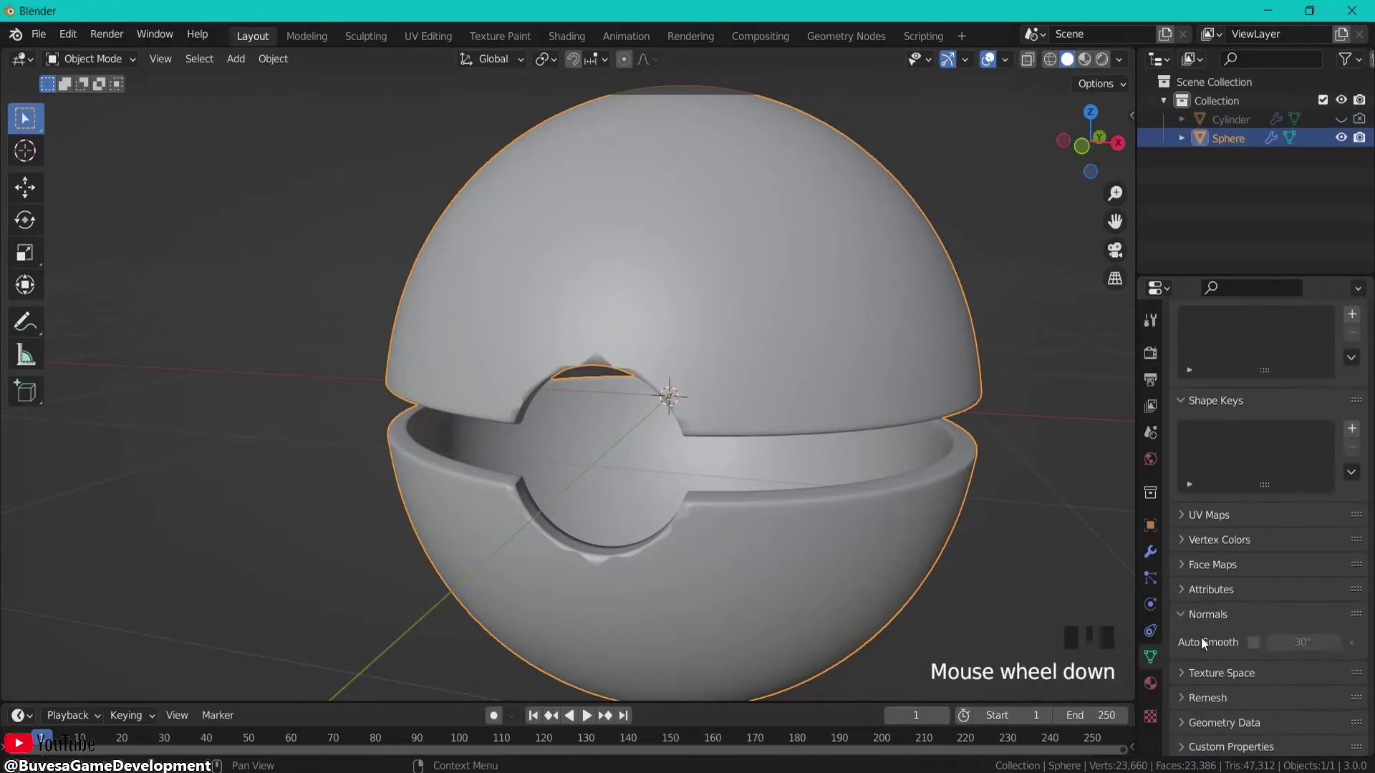
left_click(1253, 641)
mouse_move(736, 385)
middle_mouse_down()
mouse_move(604, 514)
mouse_move(666, 523)
mouse_move(935, 446)
mouse_move(891, 427)
mouse_move(840, 277)
mouse_move(823, 289)
mouse_move(908, 329)
mouse_move(672, 444)
middle_mouse_up()
Step: Add a new UV sphere scaled to 0.933 inside the ball
key("shift+a")
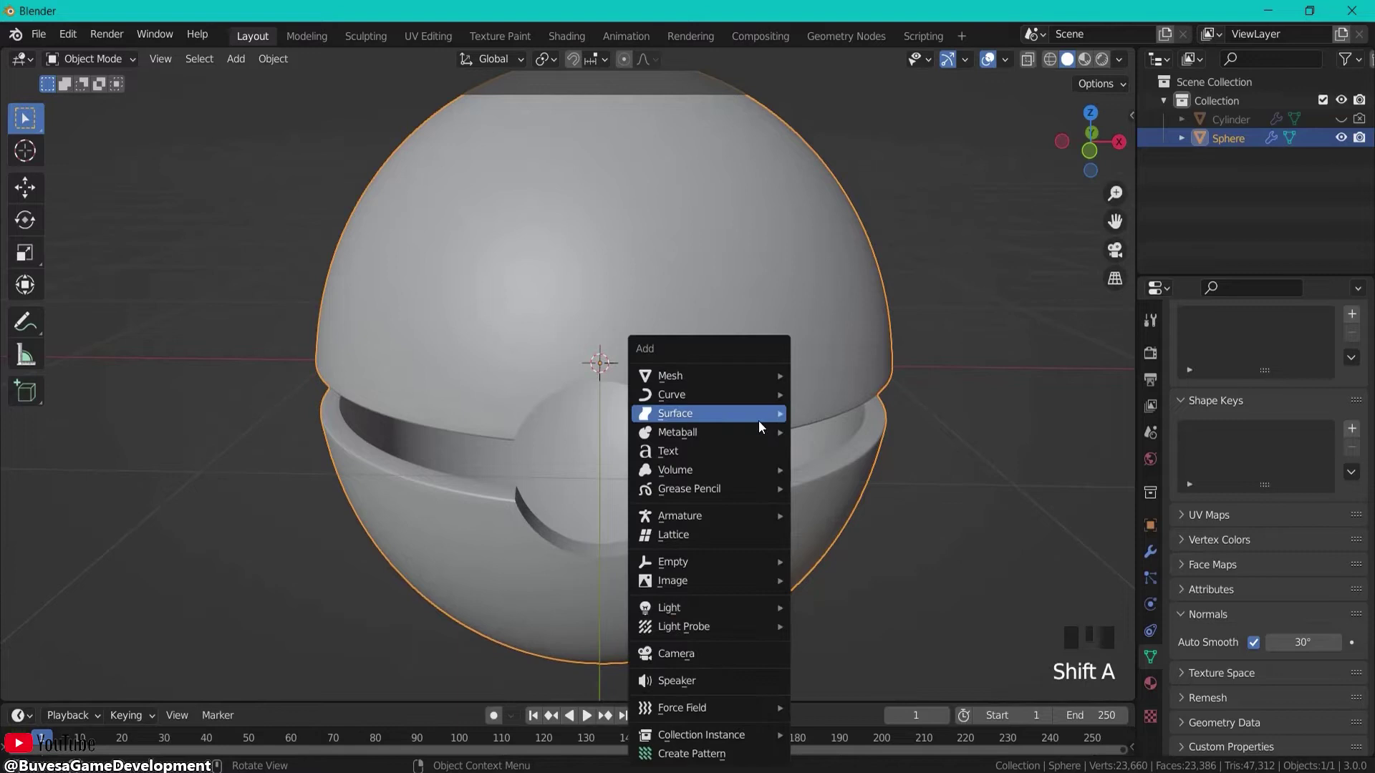
mouse_move(702, 377)
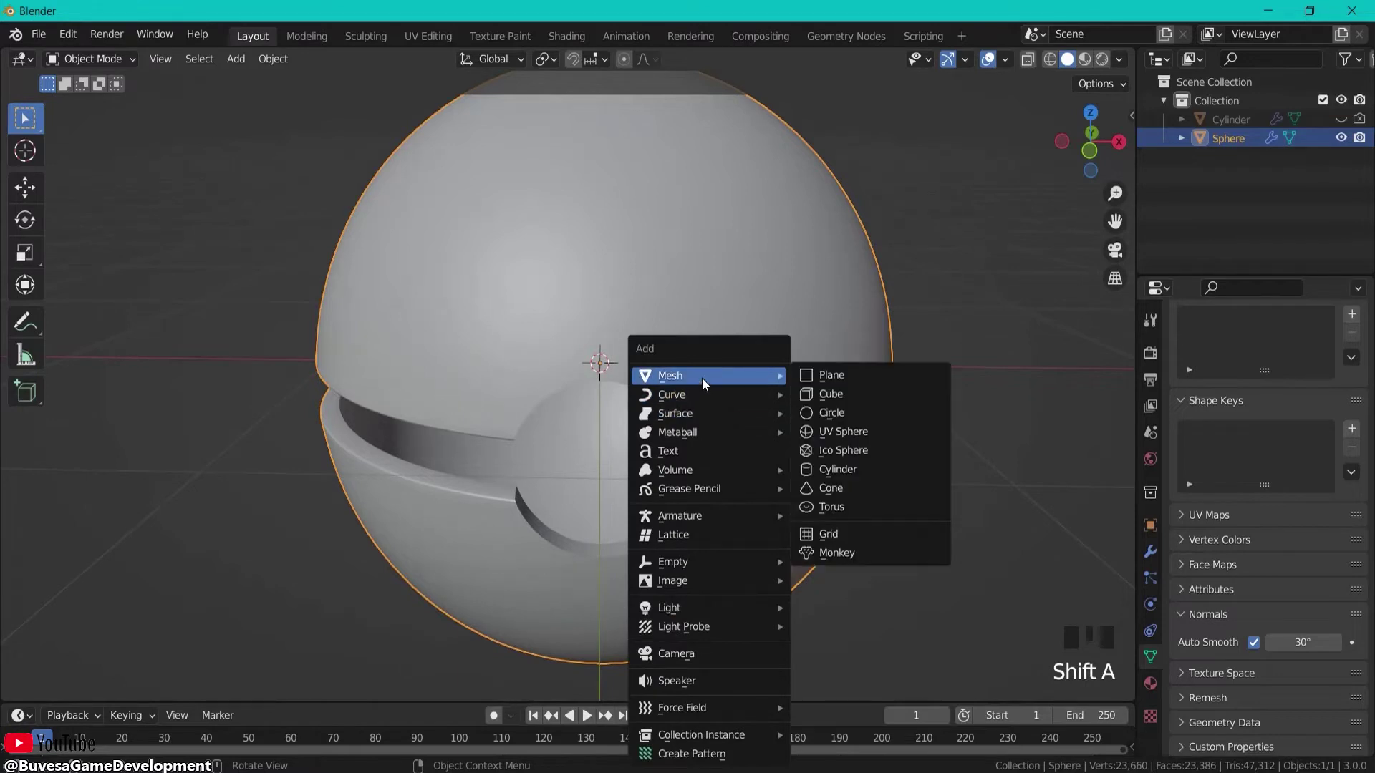
left_click(840, 432)
key("s")
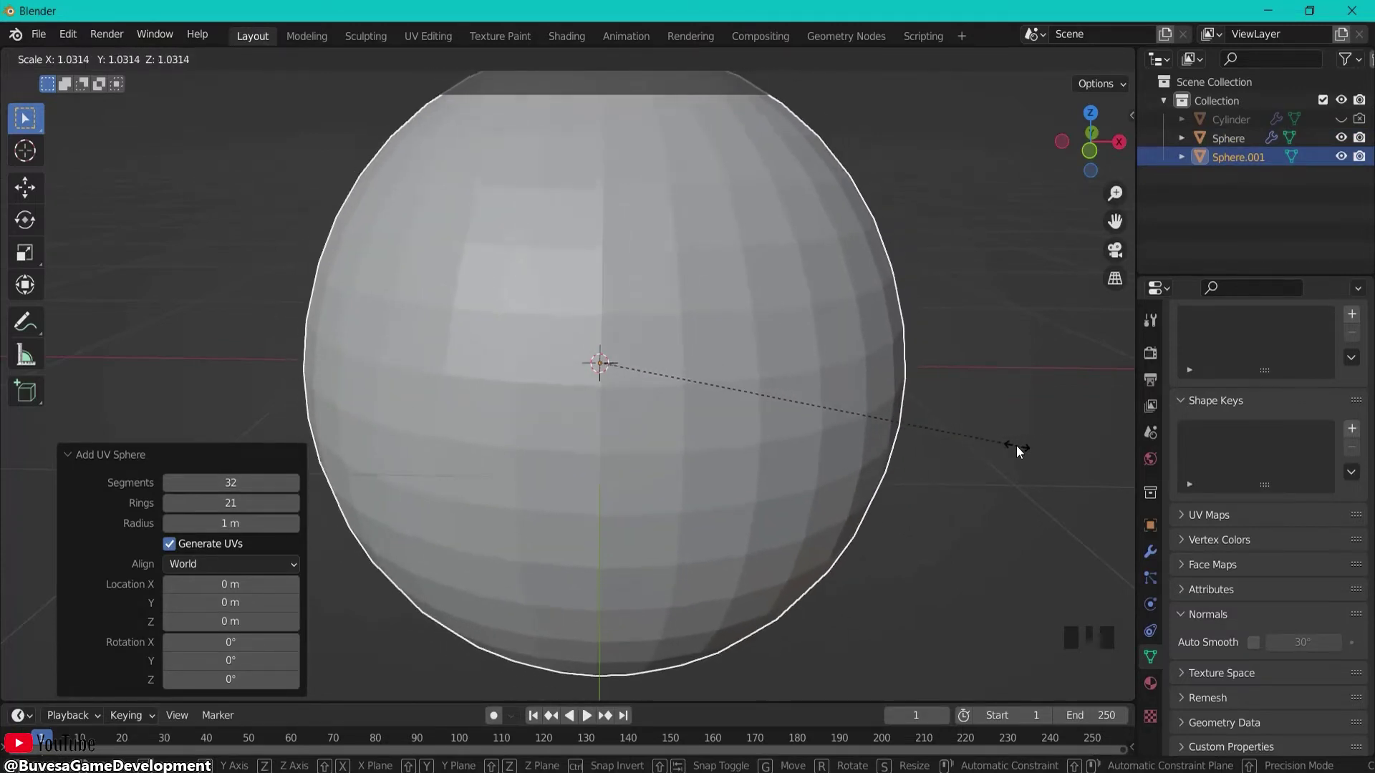
left_click(974, 449)
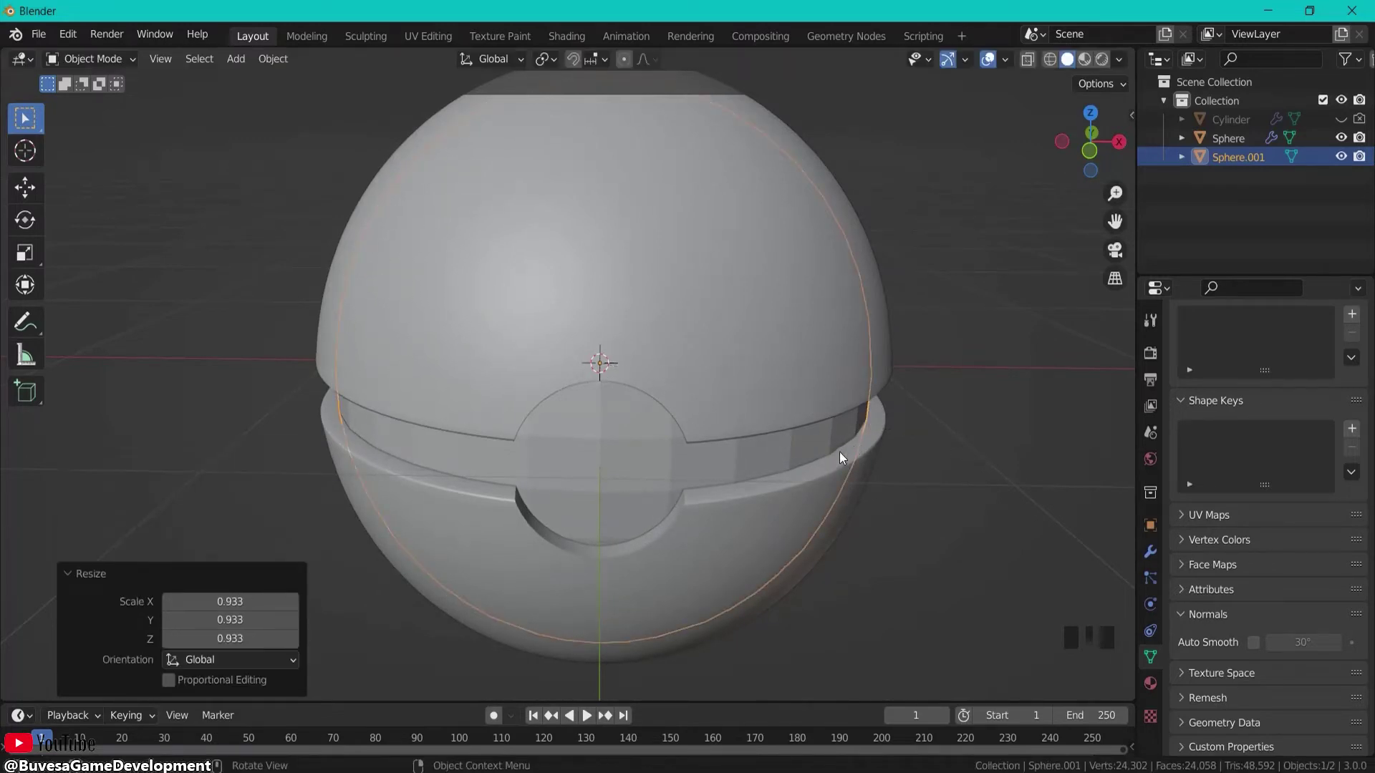
Step: Shade Sphere.001 smooth and deselect everything
right_click(581, 455)
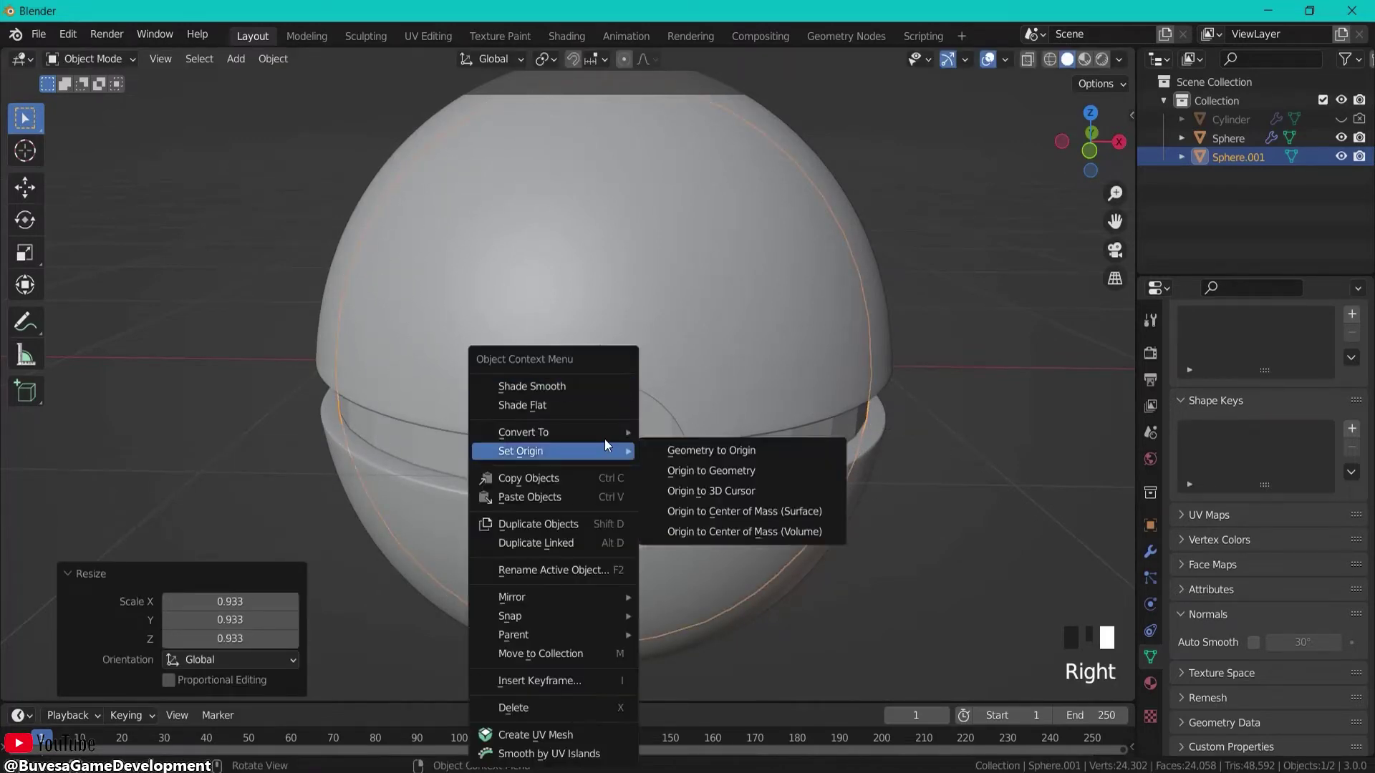
left_click(520, 385)
left_click(944, 494)
Step: Add a cylinder scaled to 0.453 and rotated 90° about X
middle_click_drag(944, 492, 930, 462)
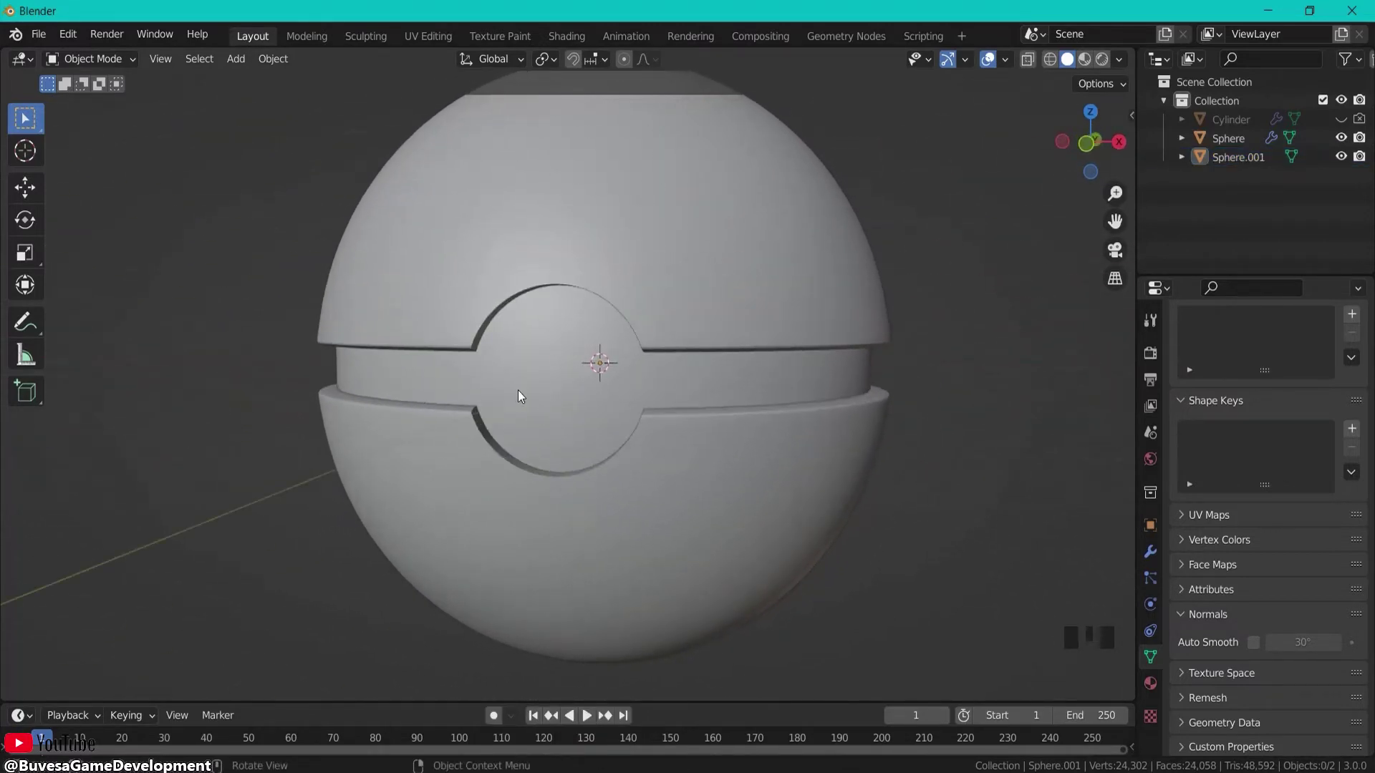
middle_click_drag(564, 363, 559, 423)
middle_click_drag(664, 430, 660, 373)
key("shift+a")
mouse_move(642, 367)
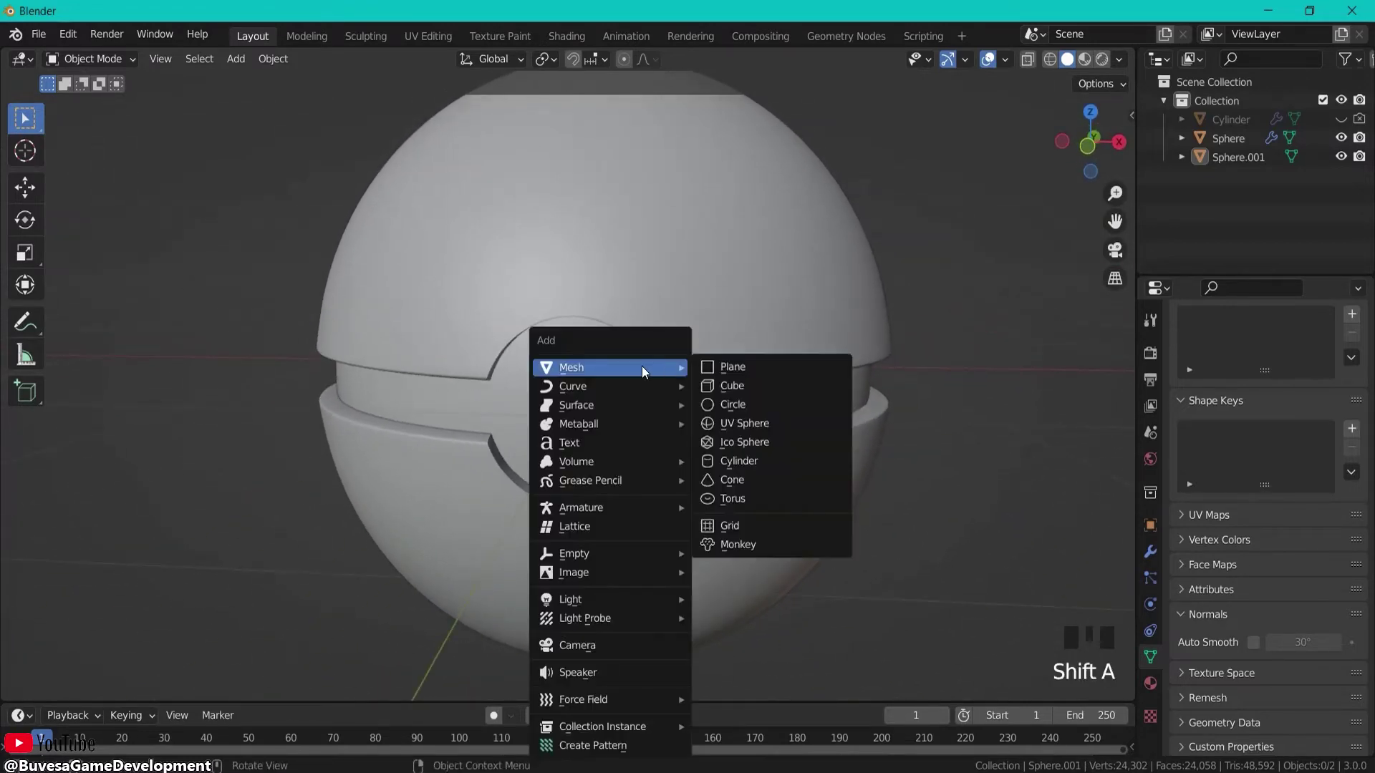
left_click(757, 462)
key("s")
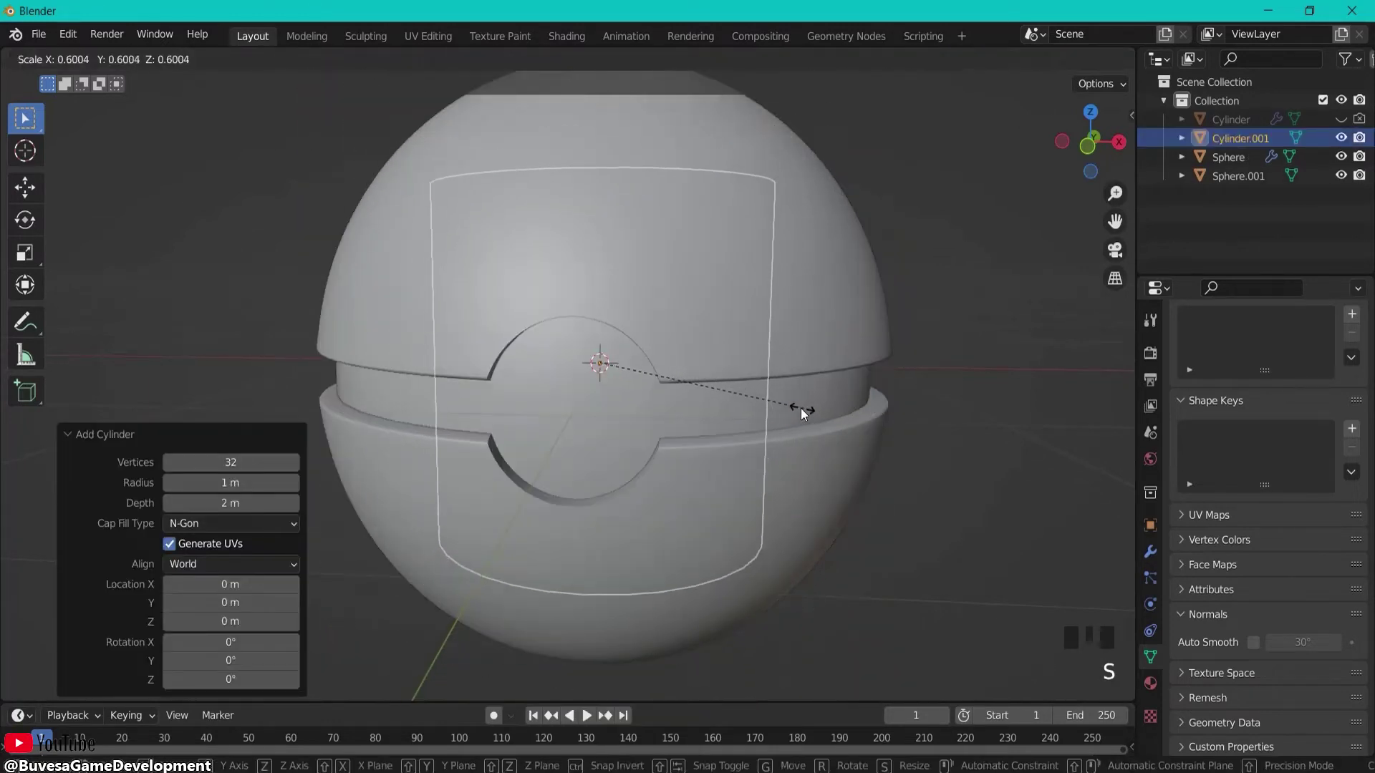
left_click(754, 394)
type("rx")
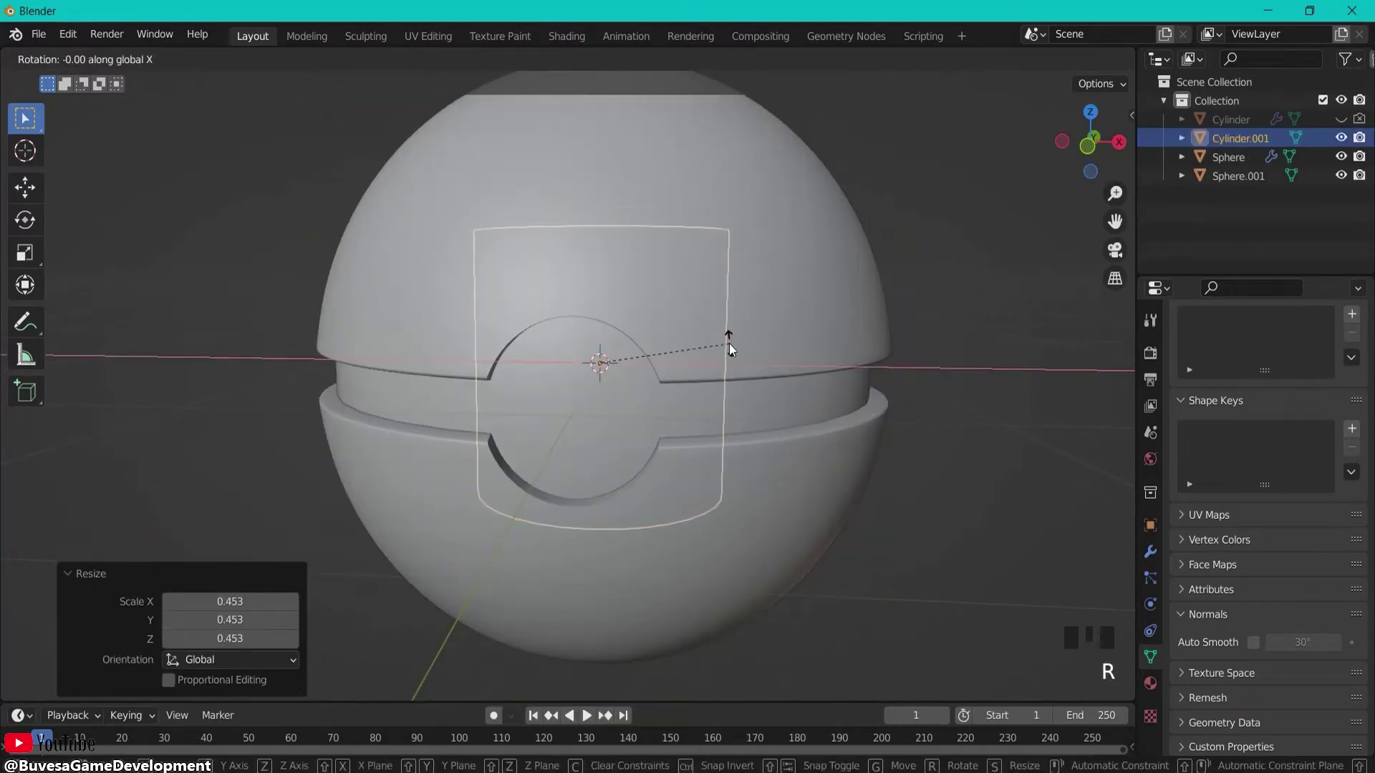
type("90")
key("Return")
Step: Move the cylinder forward along Y and scale it to 0.664
key("s")
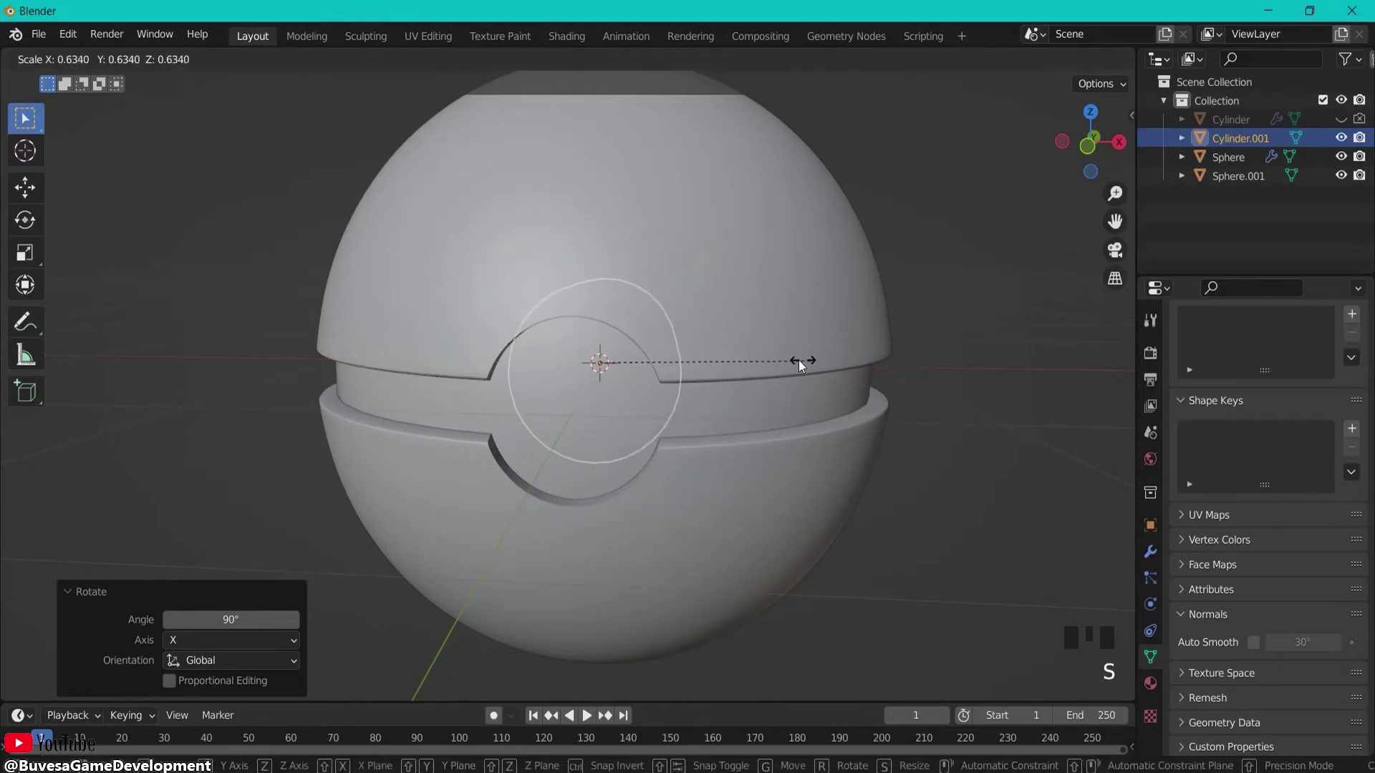
left_click(795, 361)
key("g")
key("y")
left_click(904, 414)
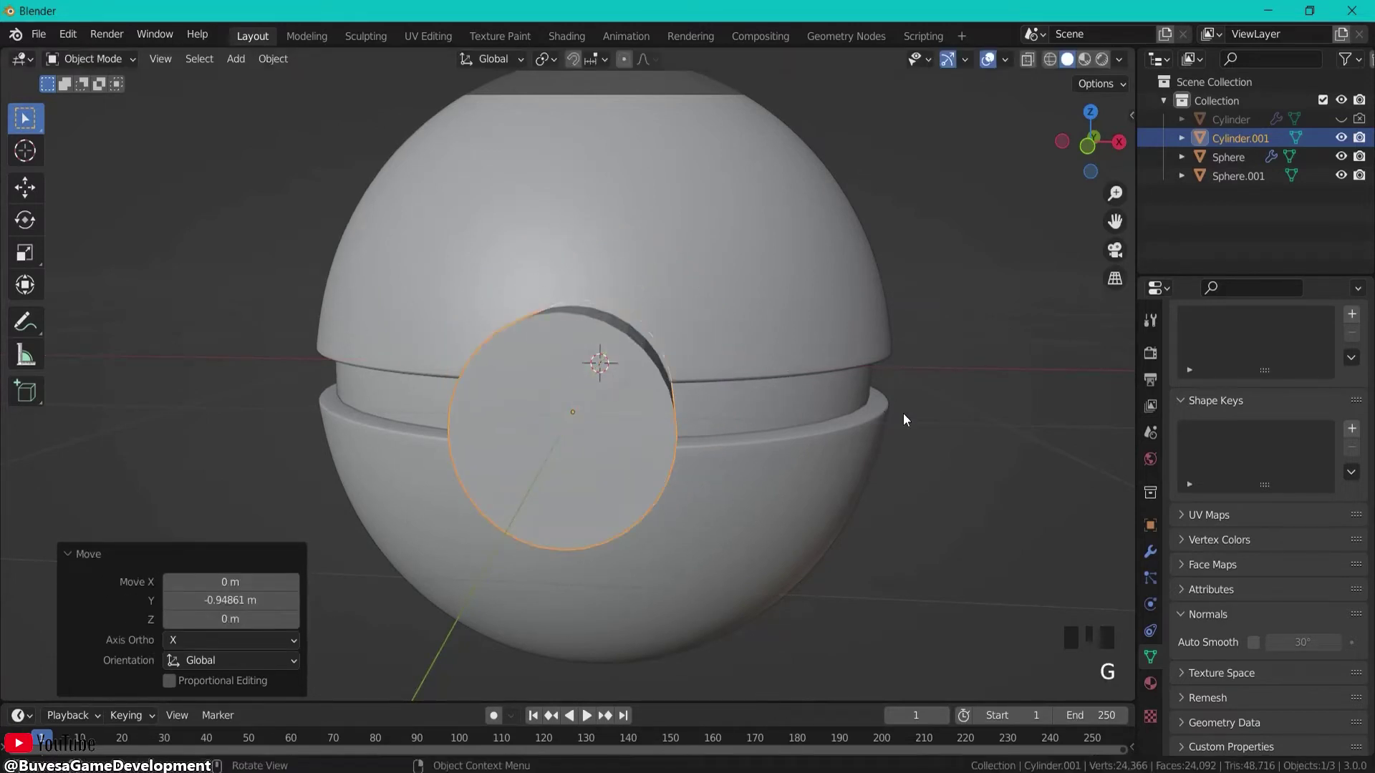
key("s")
left_click(795, 410)
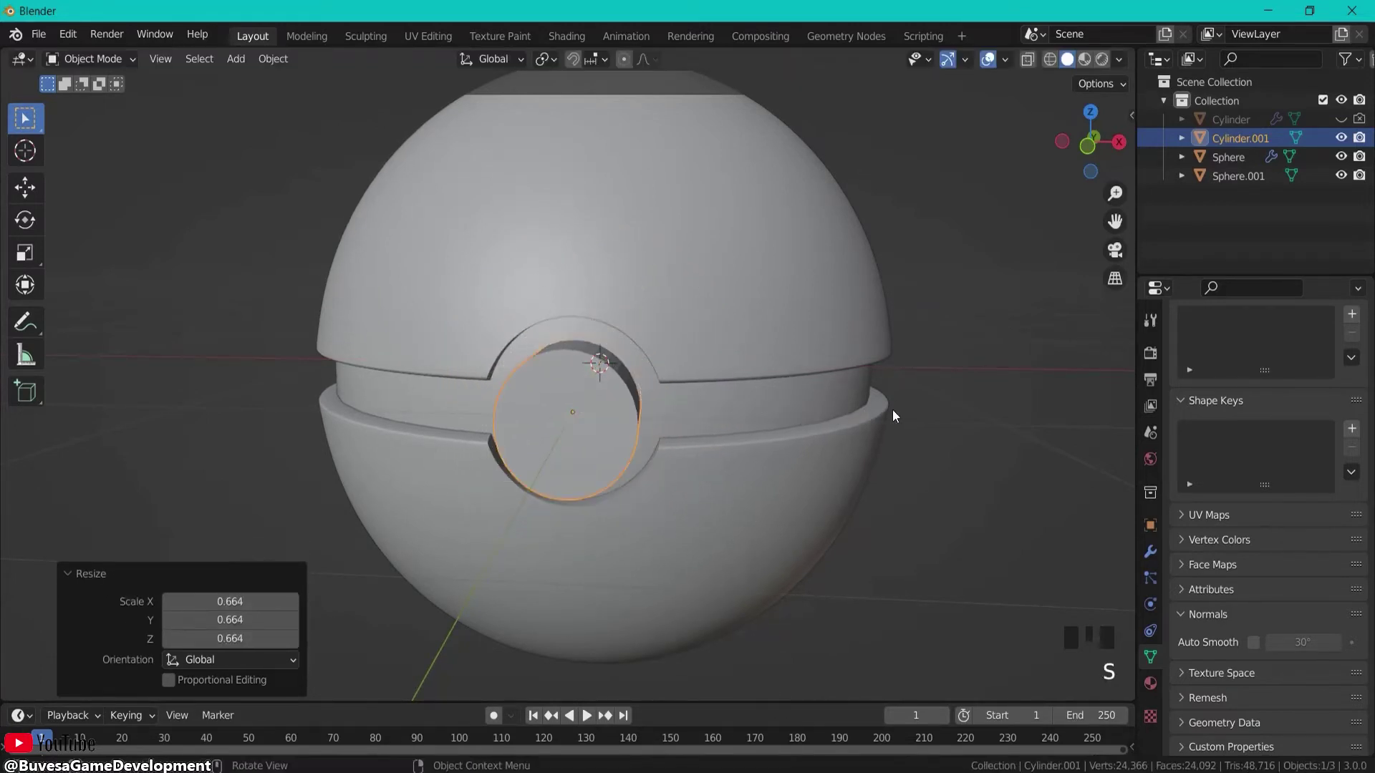
Step: In Right view, set the button's Y depth to 0.13451 m in the recess
key("KP_3")
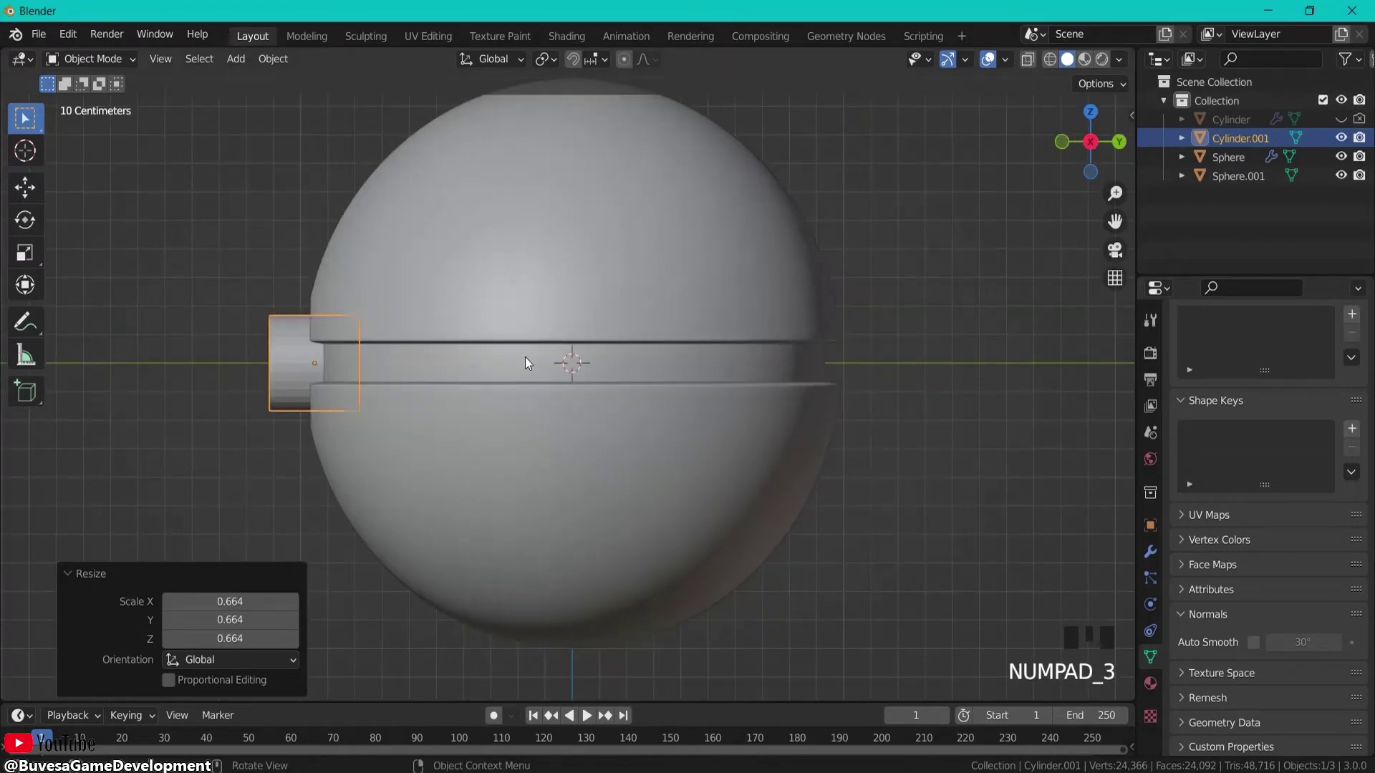
key("g")
key("y")
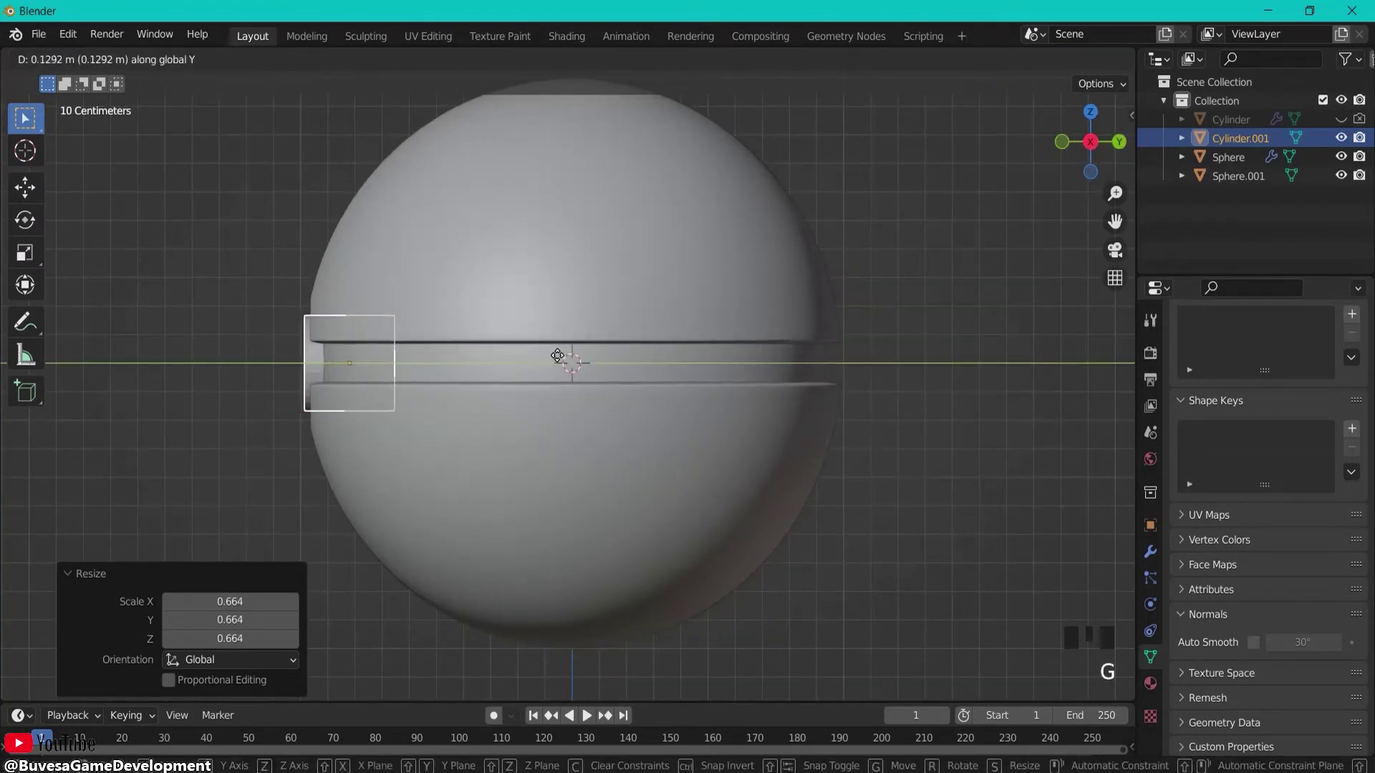
left_click(560, 358)
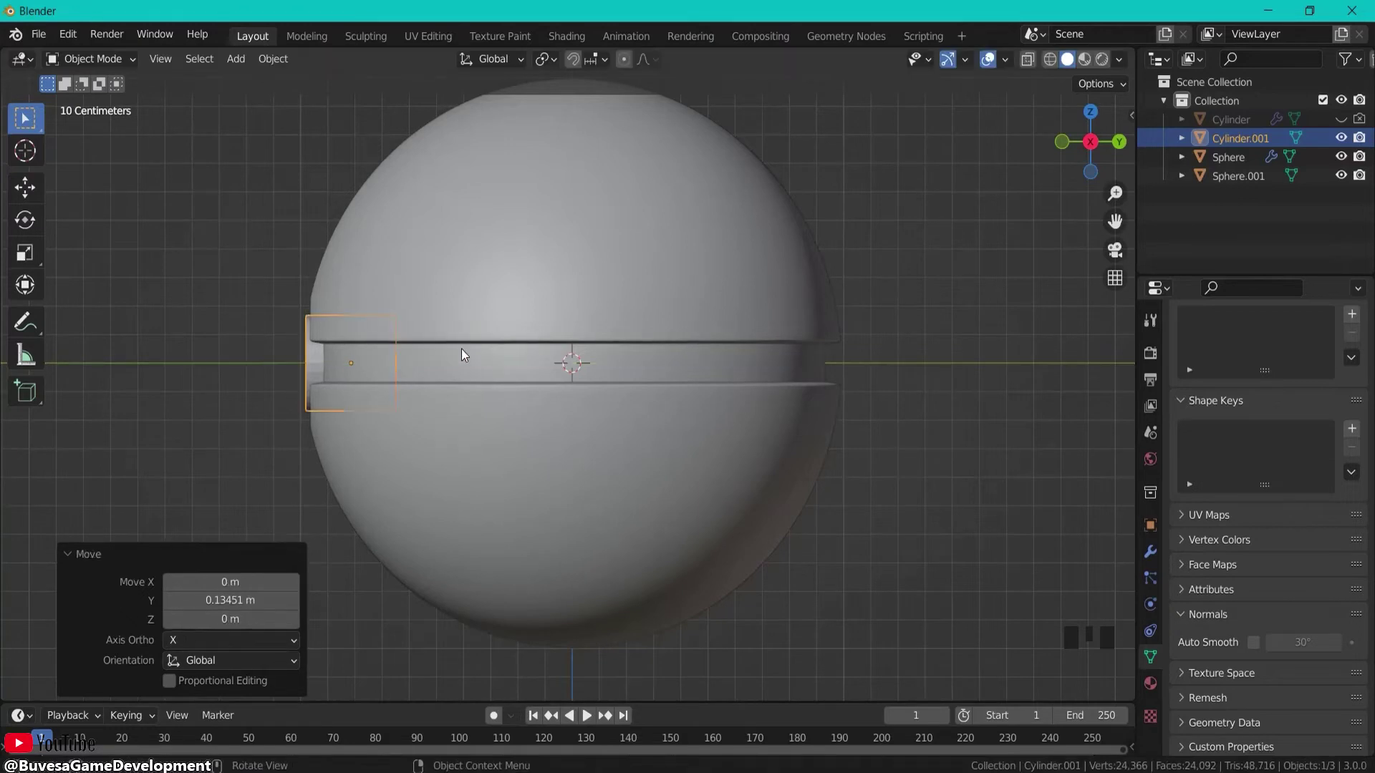
middle_click_drag(461, 349, 427, 308)
scroll(824, 451, "up", 2)
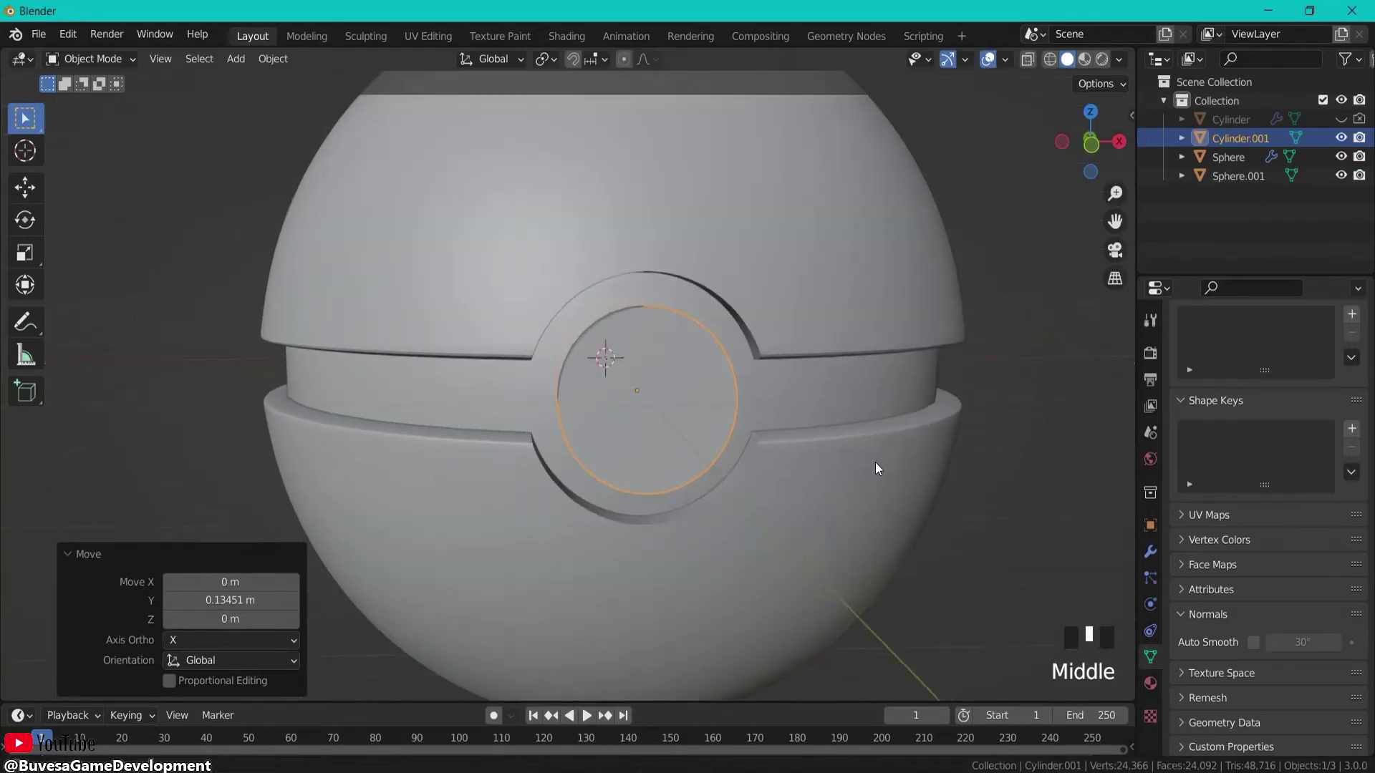
middle_click_drag(875, 463, 870, 453)
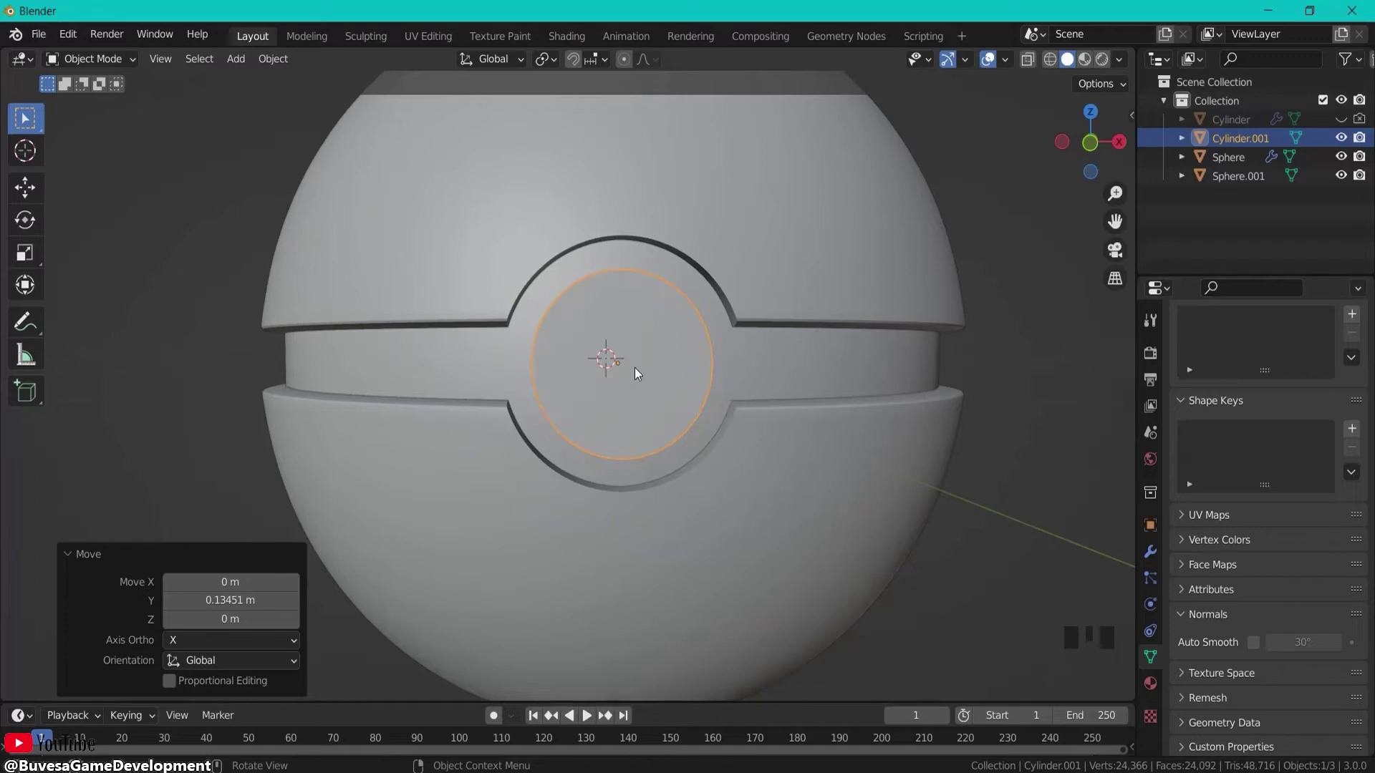
middle_click_drag(637, 372, 823, 460)
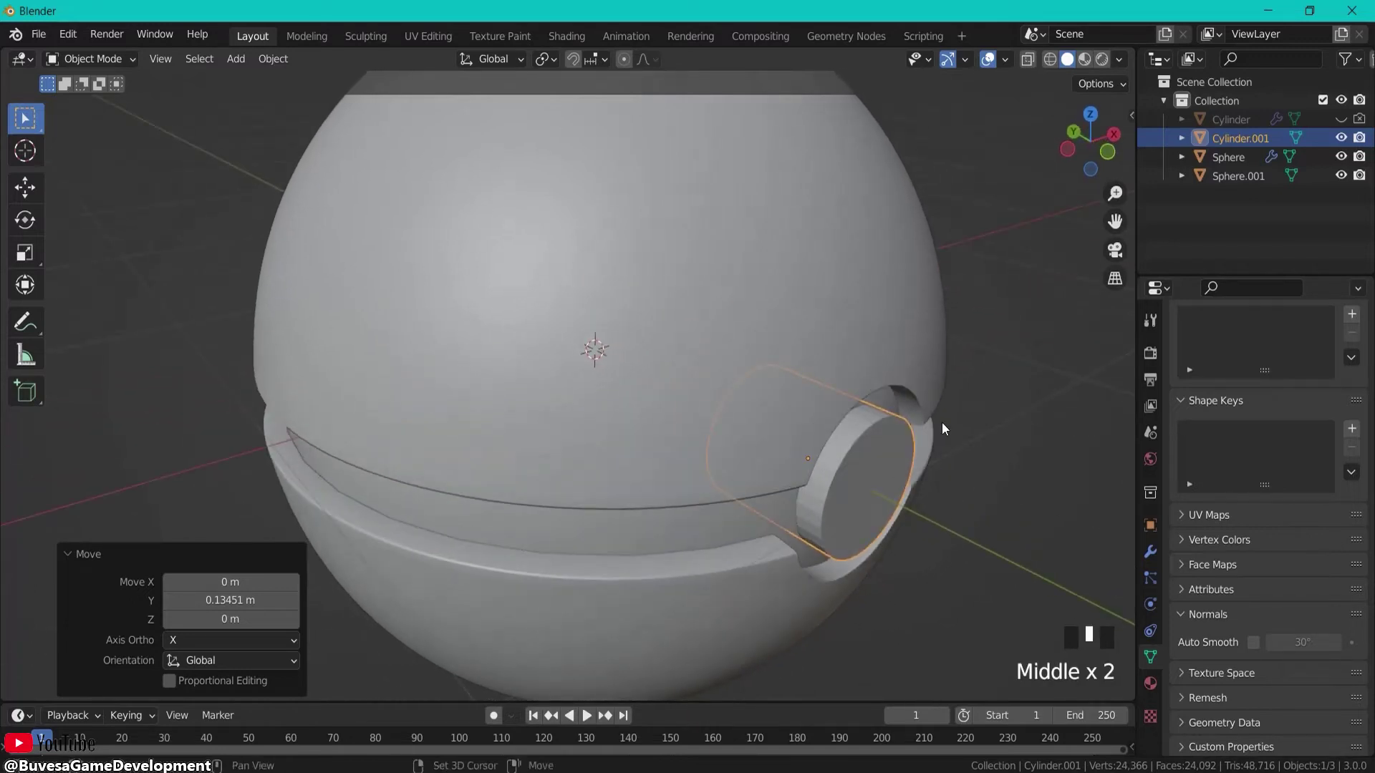
middle_click_drag(942, 424, 831, 481, "shift")
scroll(721, 501, "up", 2)
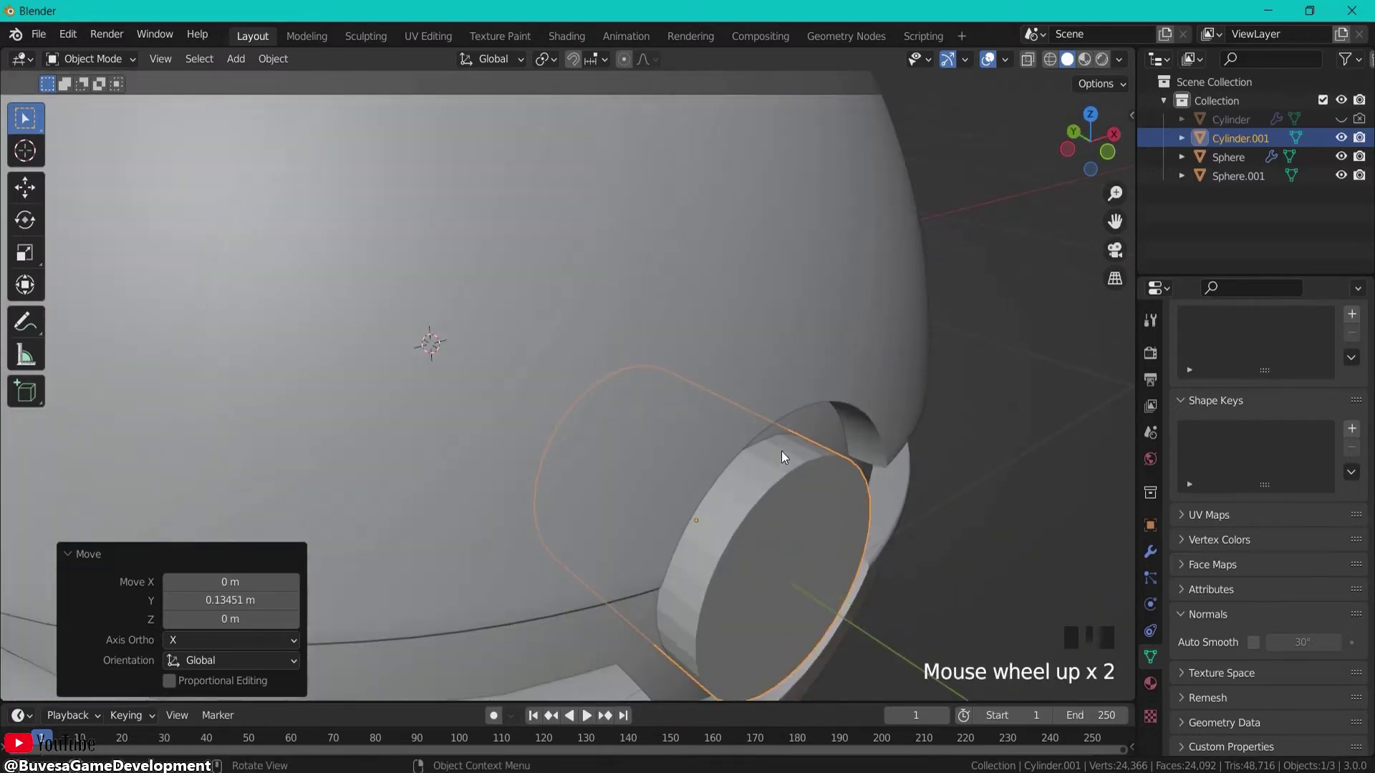
scroll(827, 457, "down", 2)
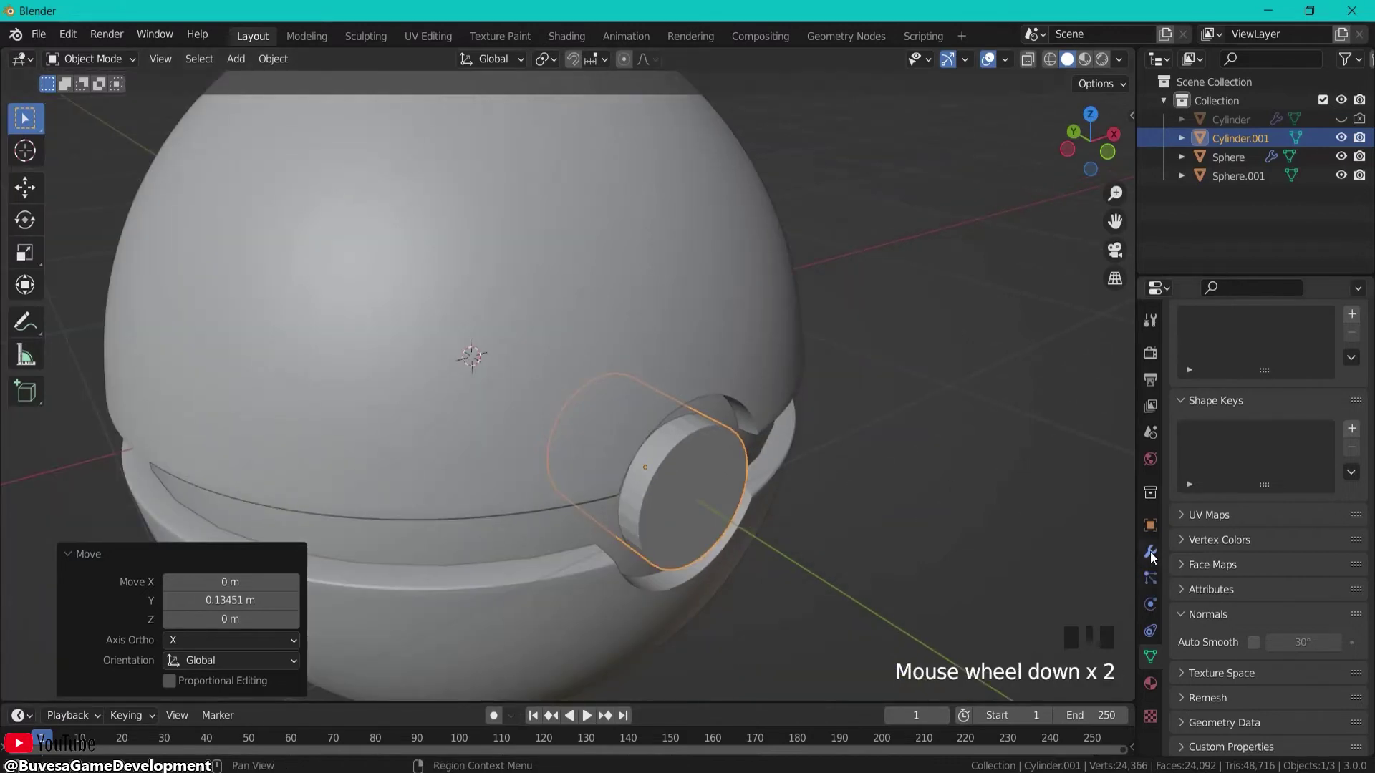
Step: Give Cylinder.001 a Subdivision Surface modifier with viewport level 3
left_click(1150, 553)
left_click(1192, 350)
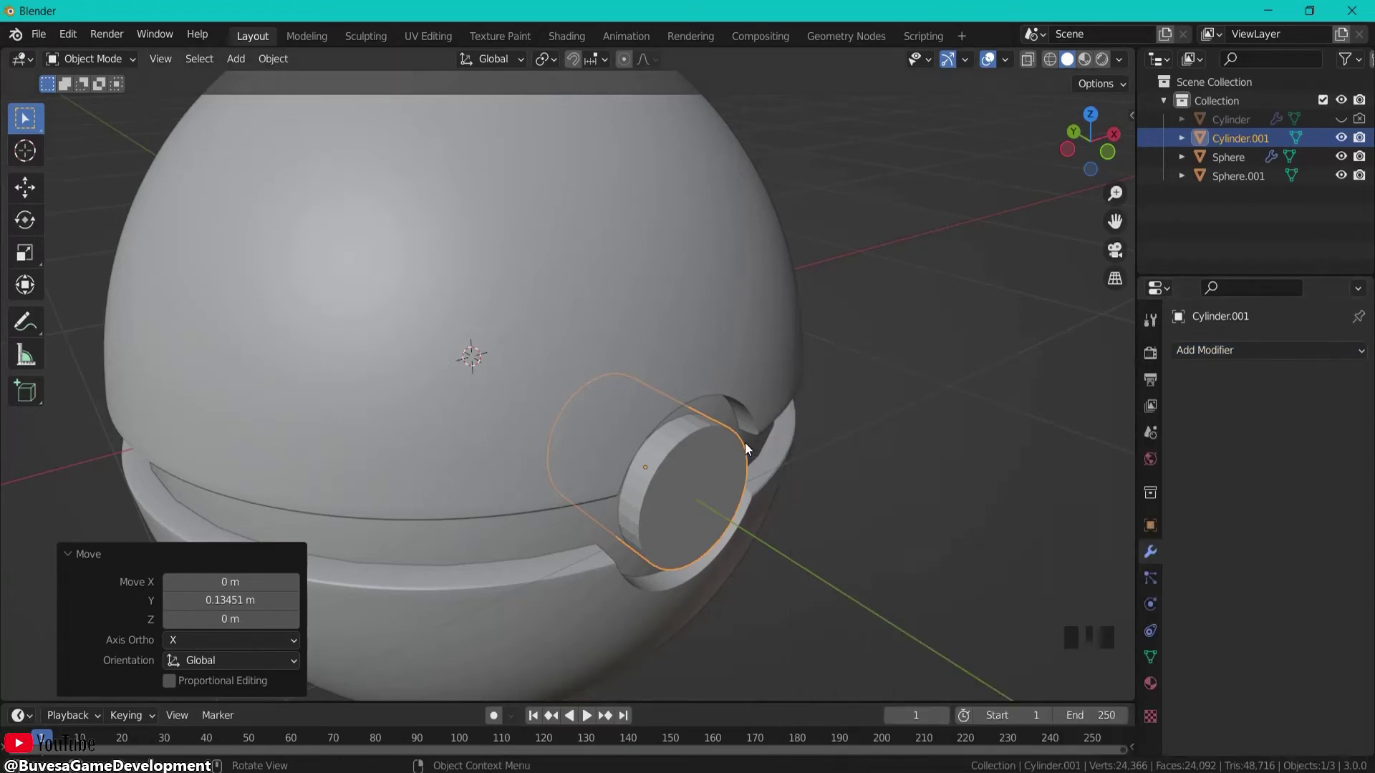
key("ctrl+2")
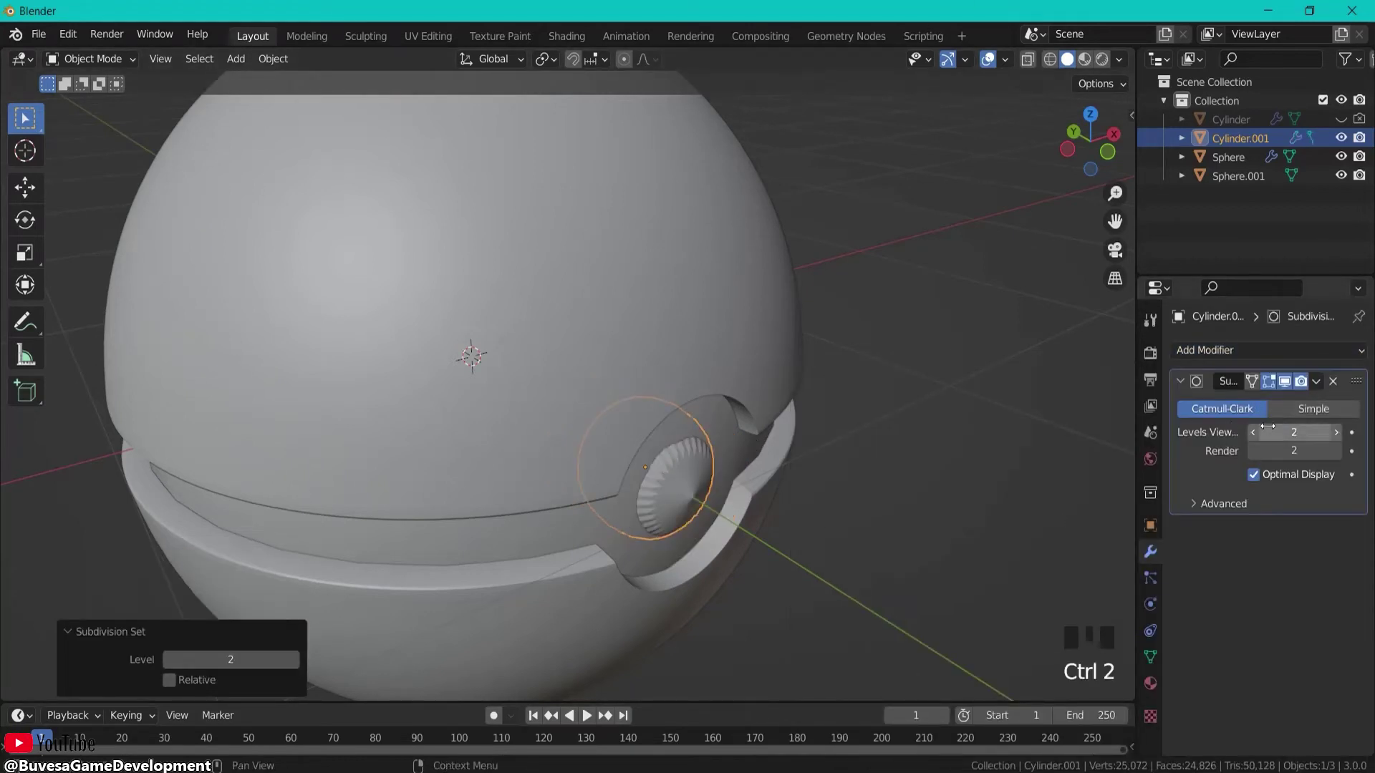
left_click_drag(1276, 432, 1294, 434)
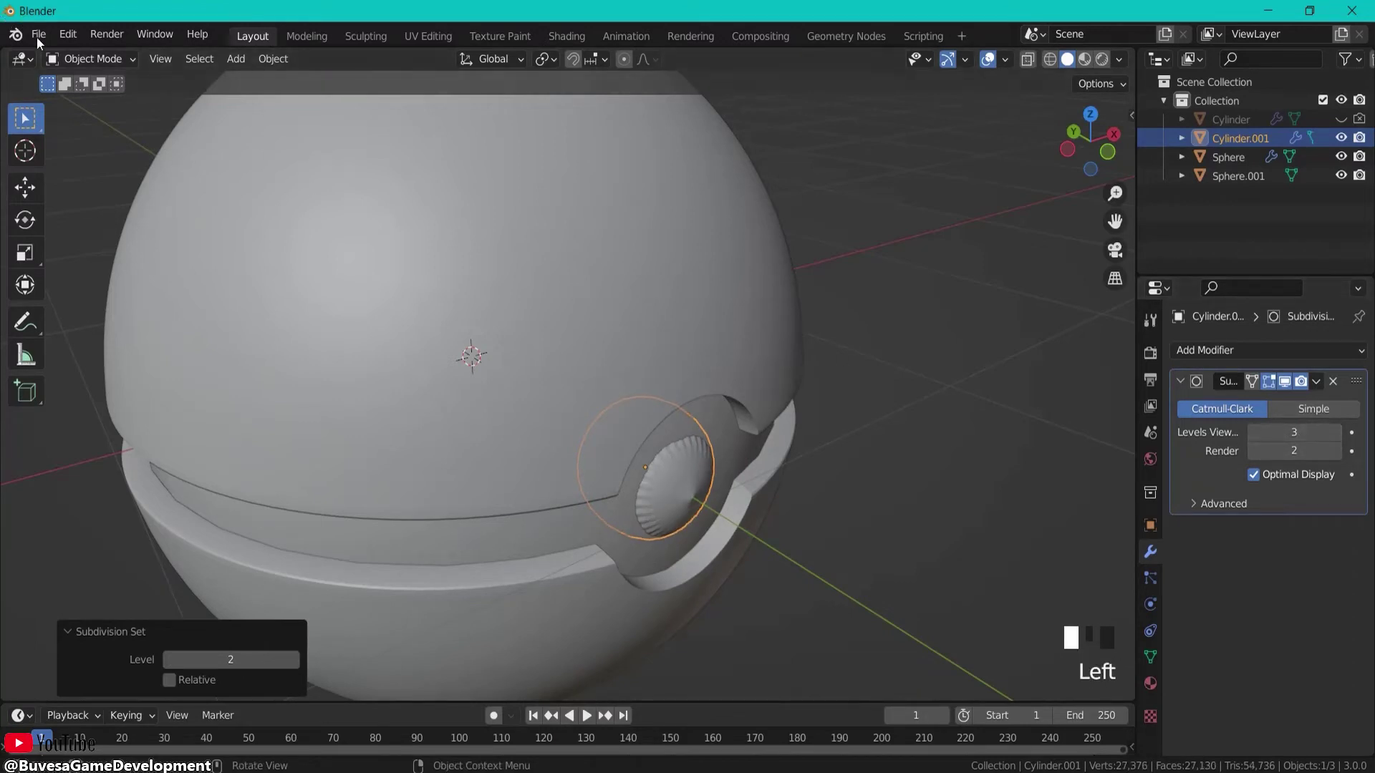
Step: In Edit Mode, add two loop cuts sliding against the cylinder's rim
left_click(87, 58)
left_click(91, 95)
middle_click_drag(671, 467, 750, 474)
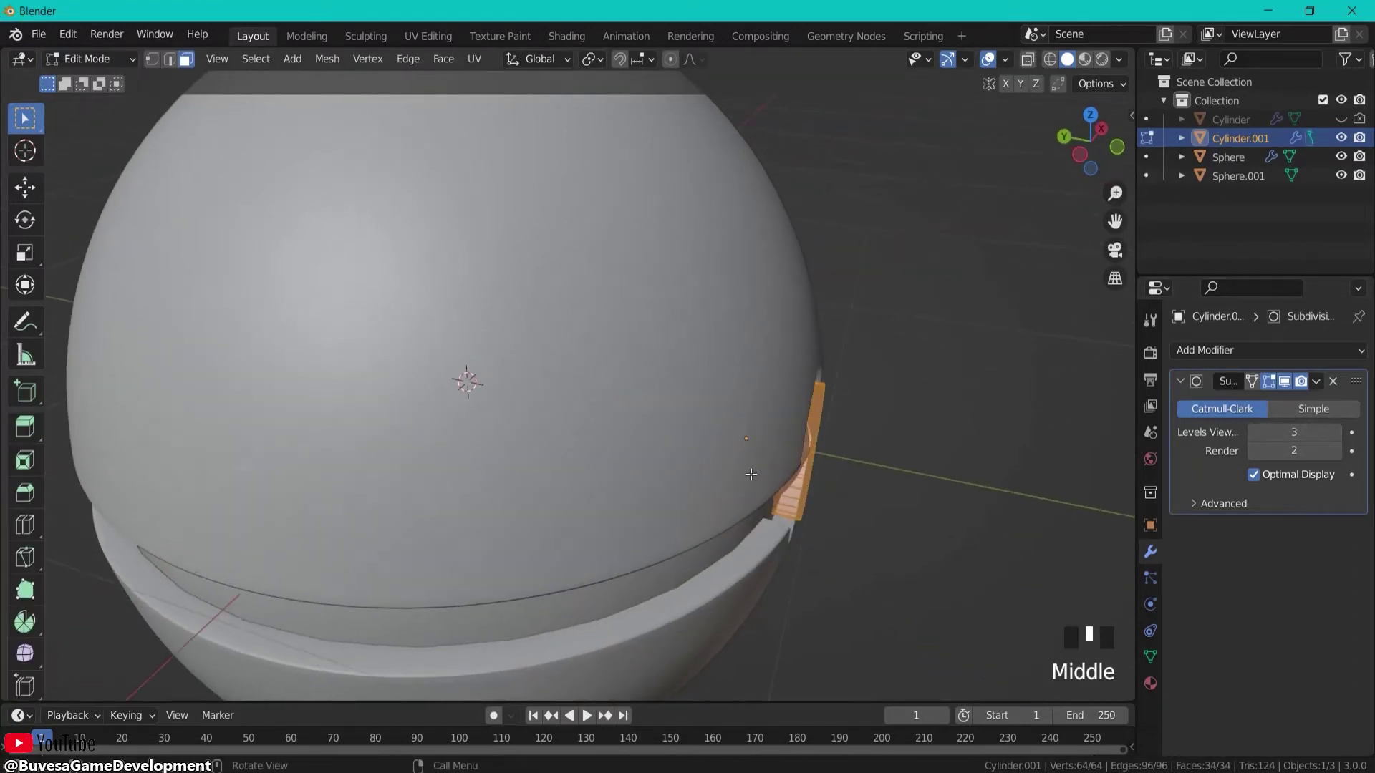
middle_click_drag(835, 430, 760, 421)
key("ctrl+r")
left_click(760, 420)
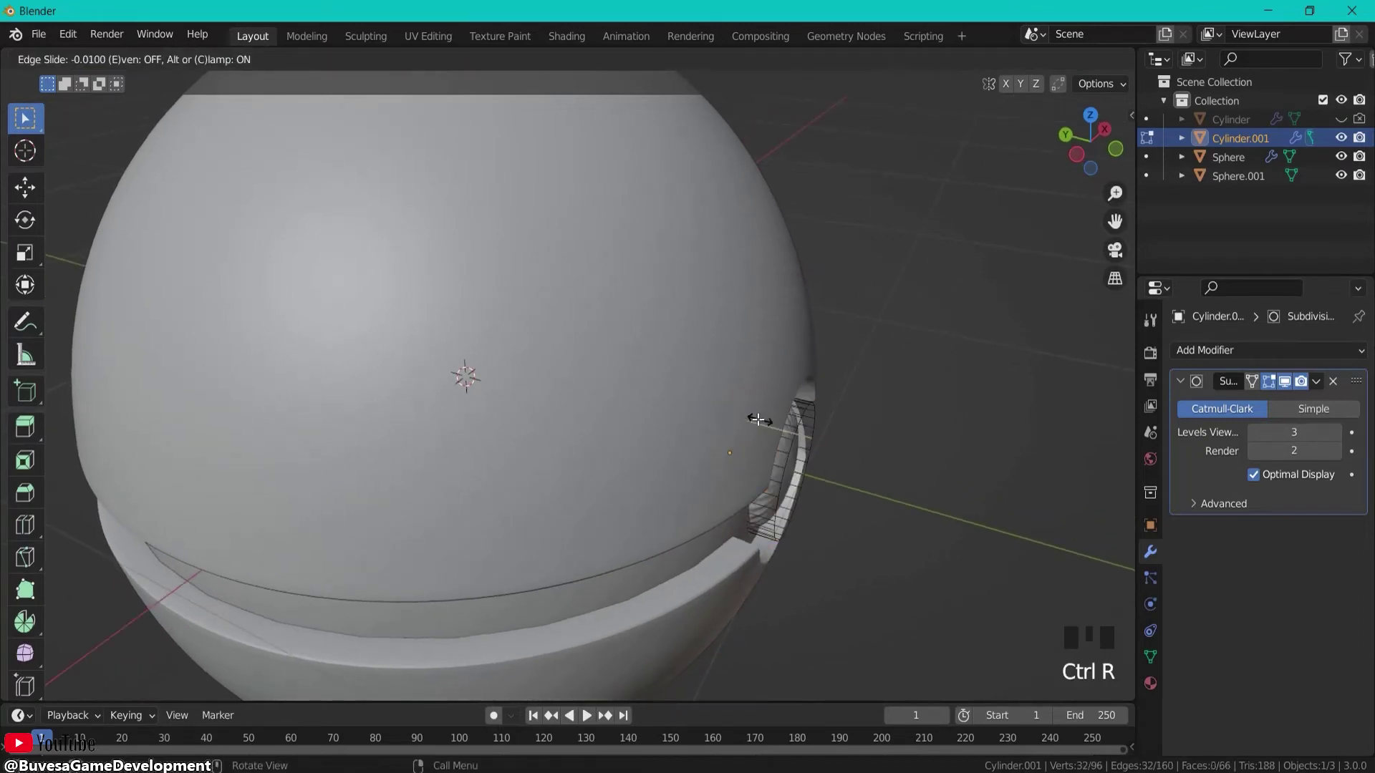
left_click(816, 431)
key("ctrl+r")
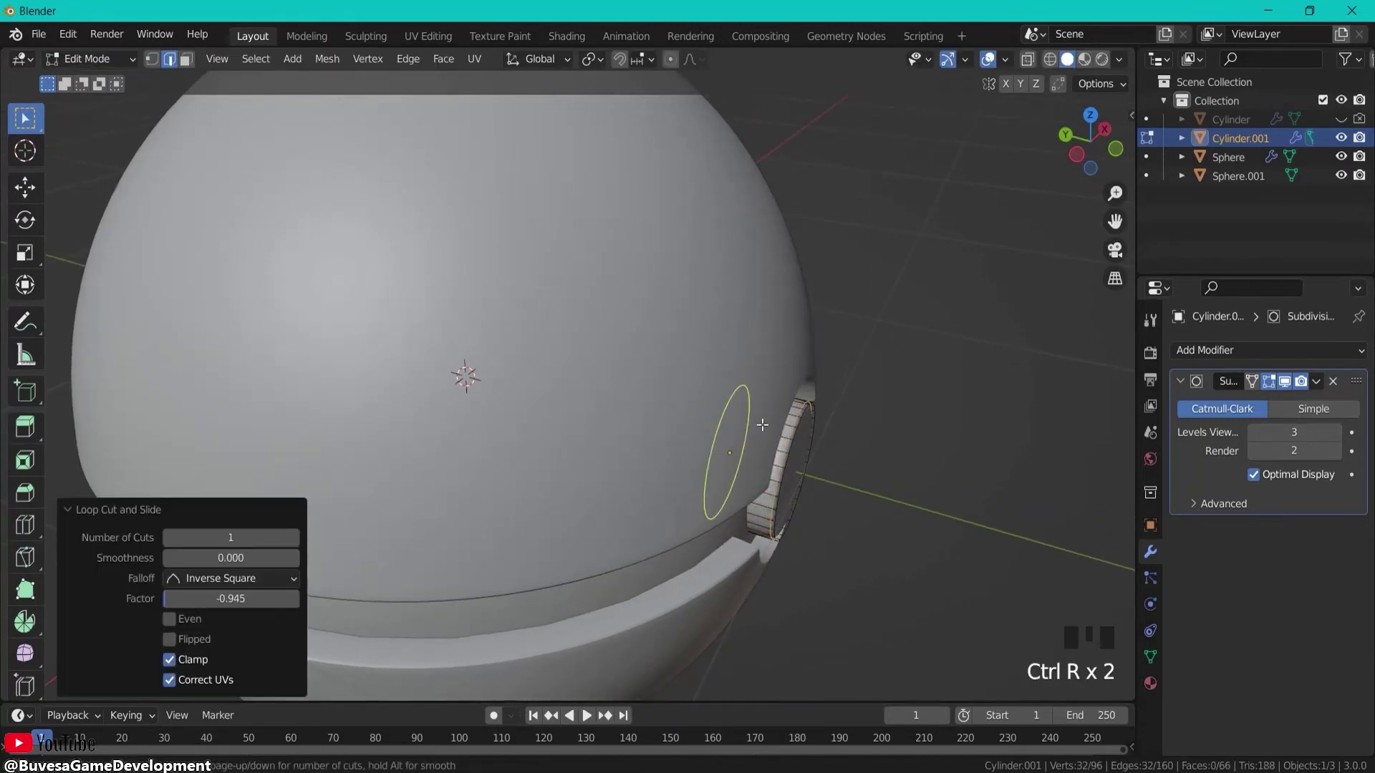
left_click(761, 424)
left_click(664, 398)
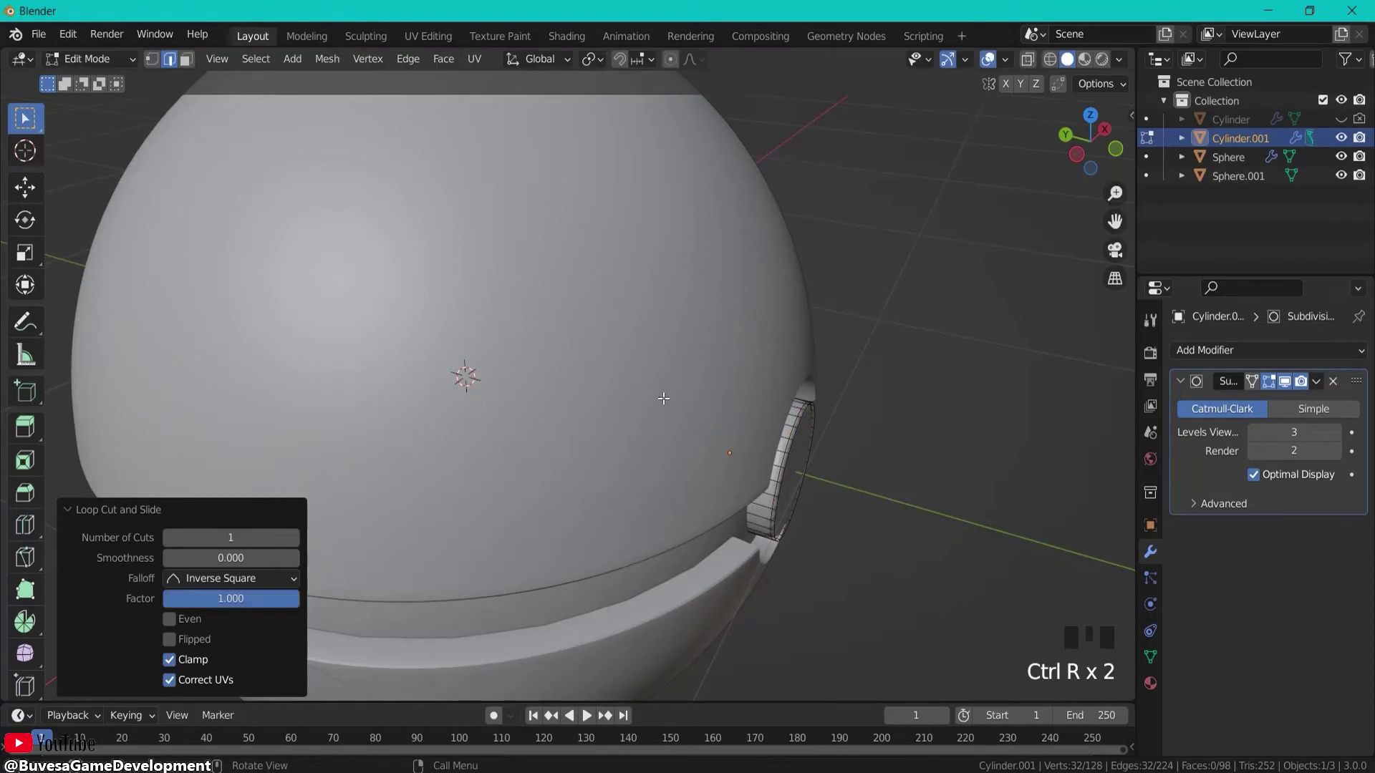
Step: Inset the button's front circular face by 0.02755 m
middle_click_drag(885, 456, 631, 437)
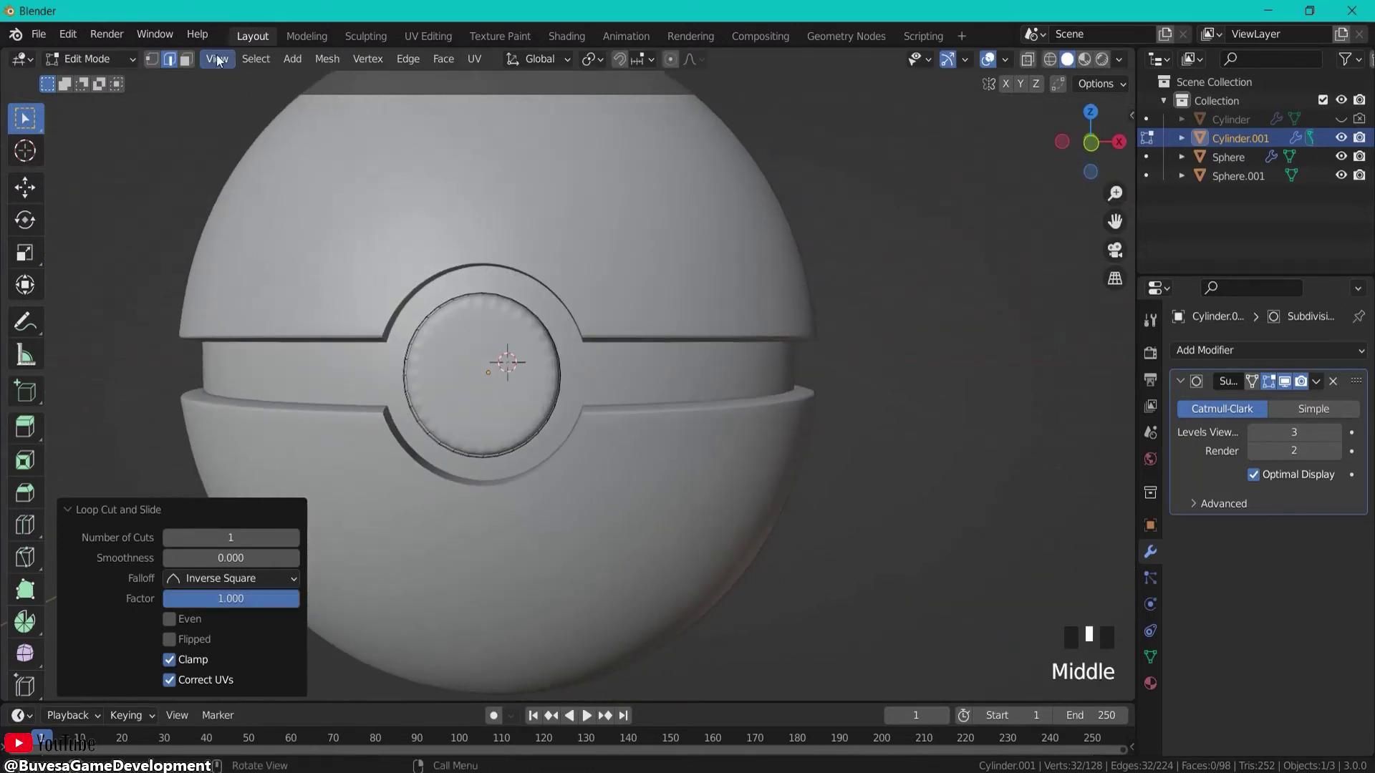
left_click(185, 58)
double_click(480, 334)
middle_click_drag(505, 358, 508, 354)
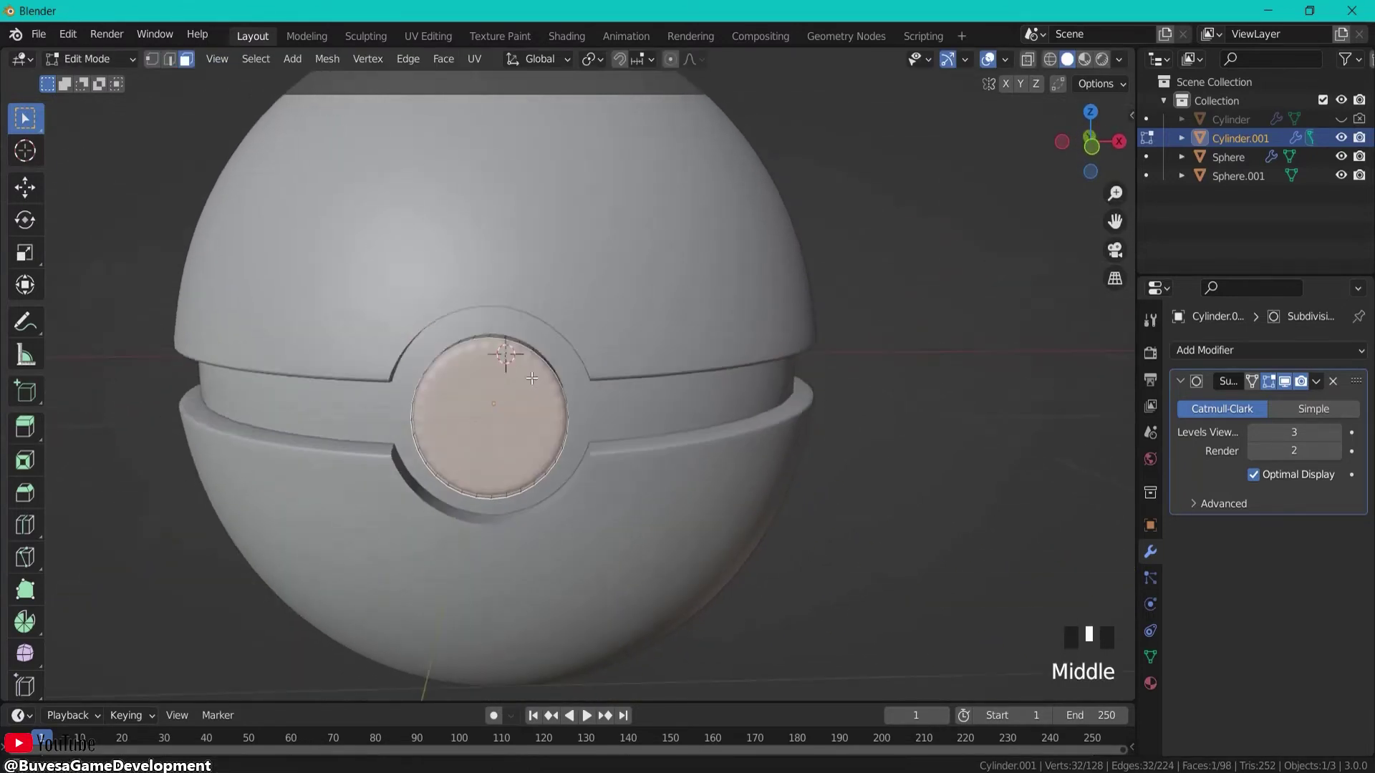
scroll(542, 457, "up", 2)
key("i")
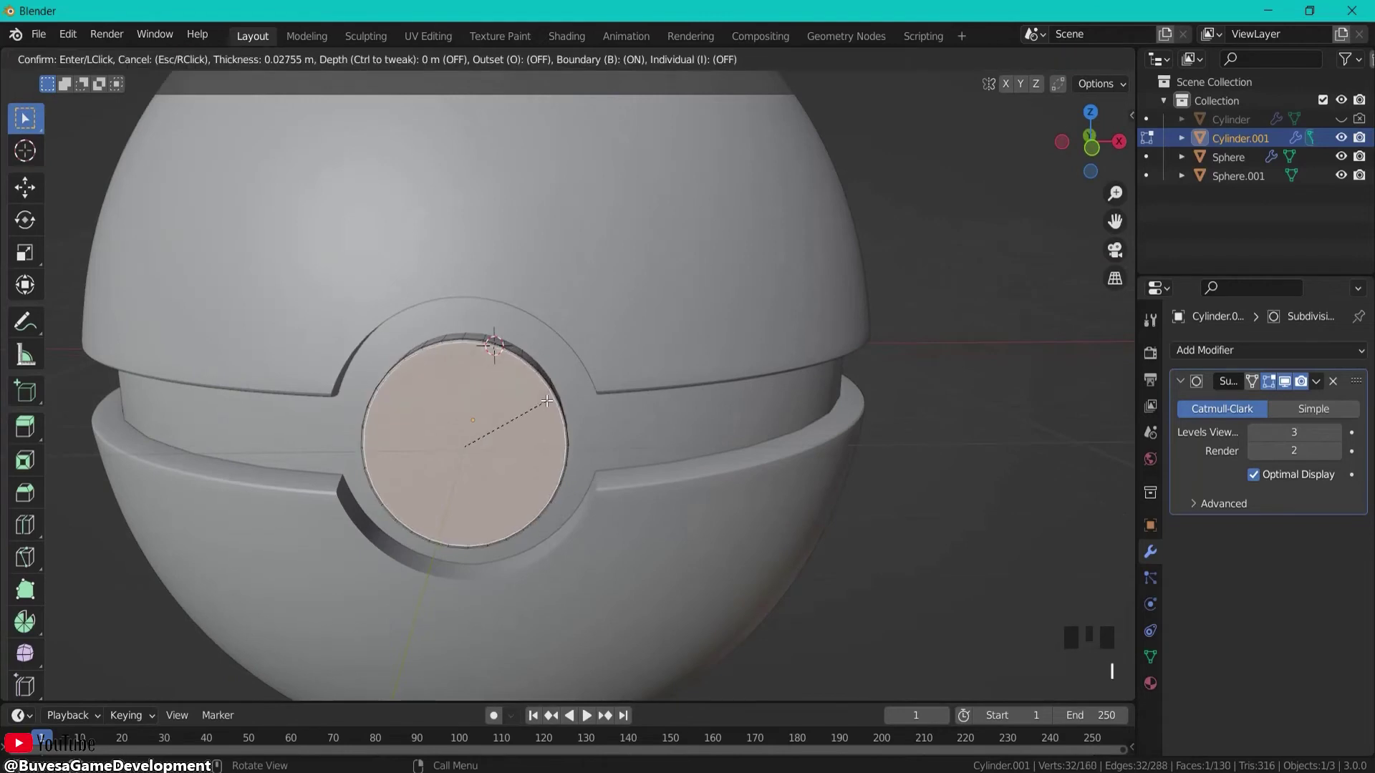
left_click(567, 403)
Step: Return to Object Mode and apply Shade Smooth to Cylinder.001
key("Tab")
middle_click_drag(670, 376, 651, 402)
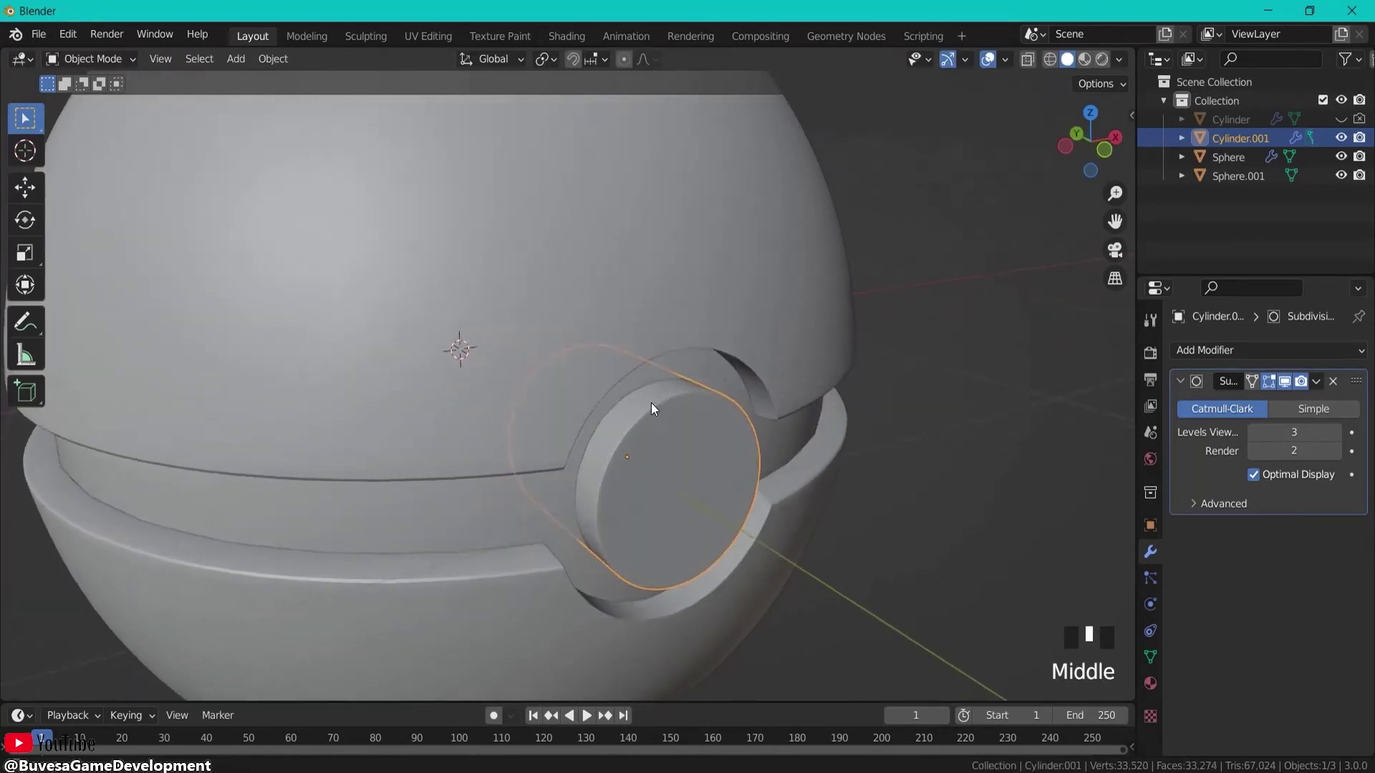
scroll(772, 537, "up", 3)
right_click(734, 473)
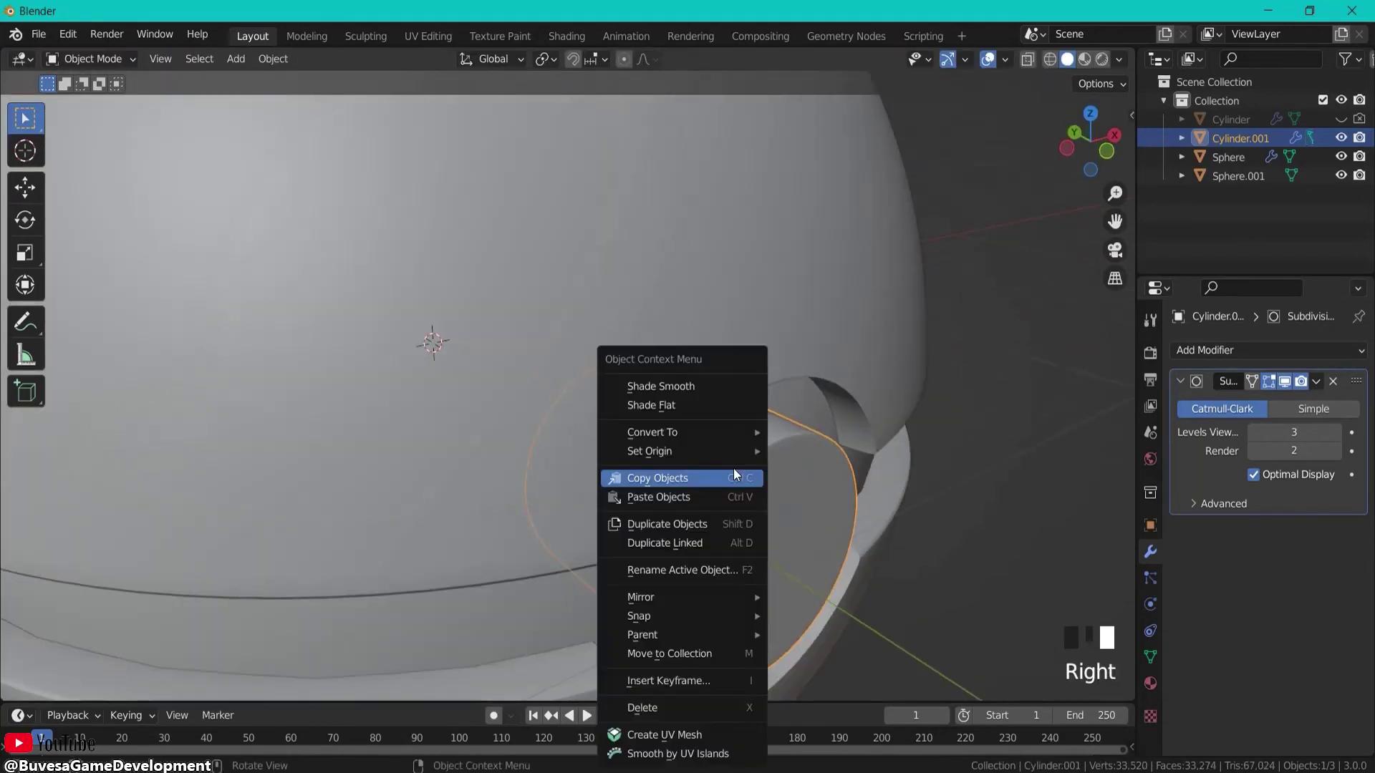
left_click(651, 386)
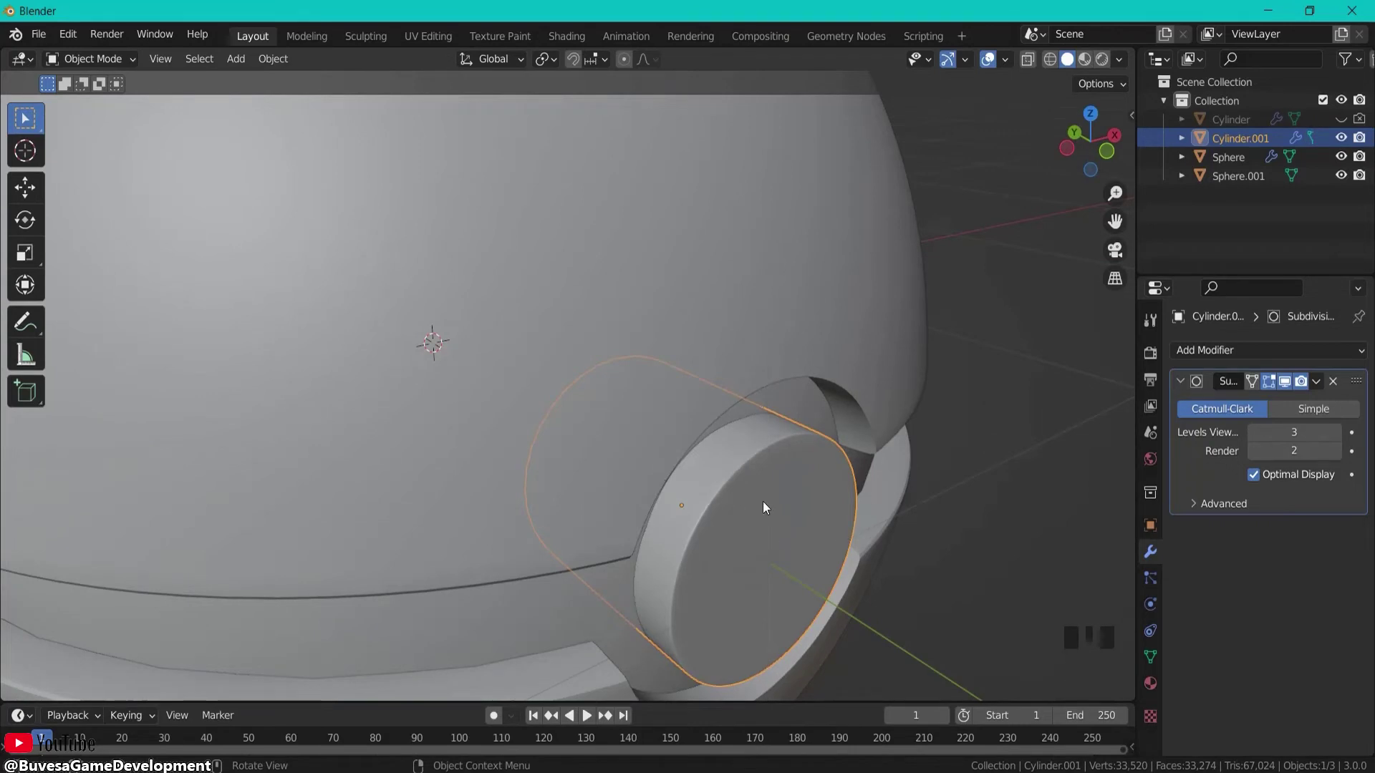
scroll(780, 508, "up", 2)
middle_click_drag(850, 447, 942, 473)
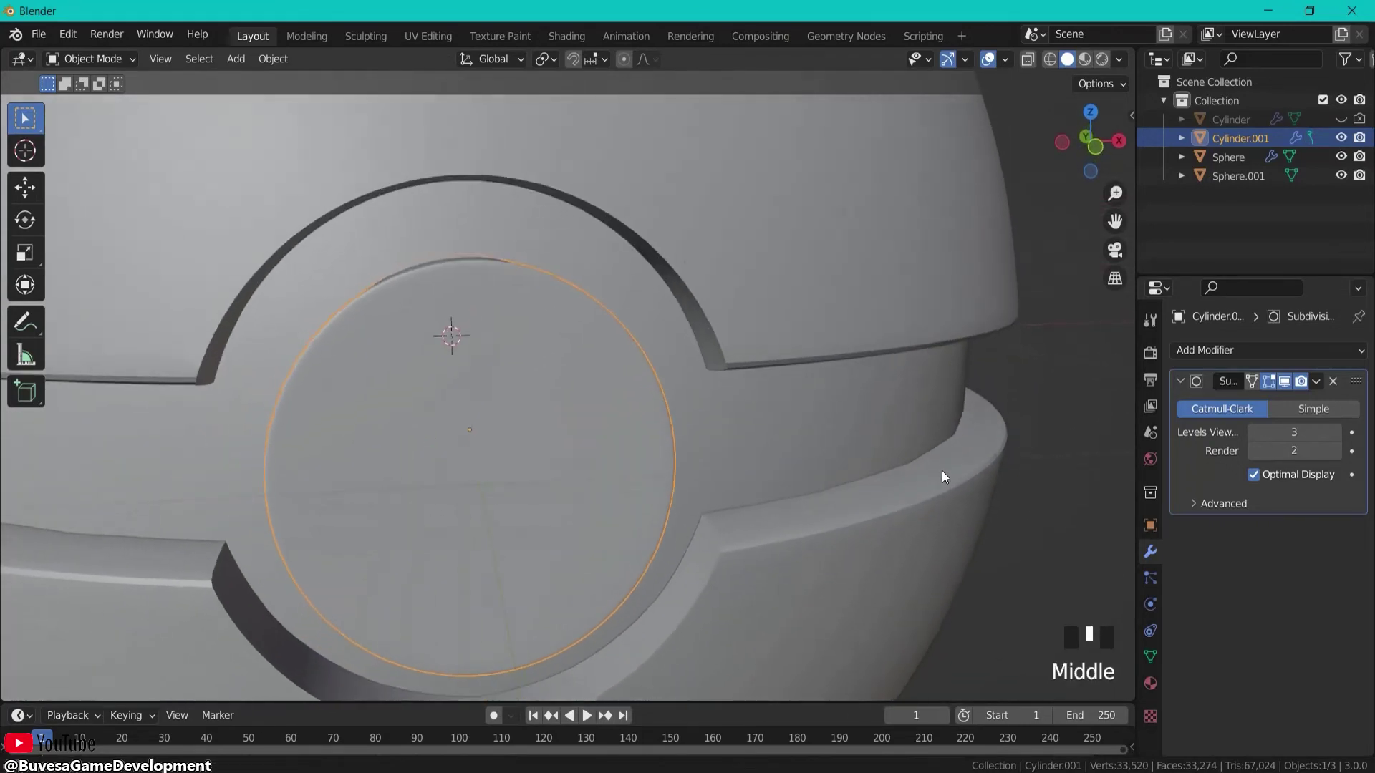
scroll(610, 409, "down", 1)
middle_click_drag(484, 406, 539, 388, "shift")
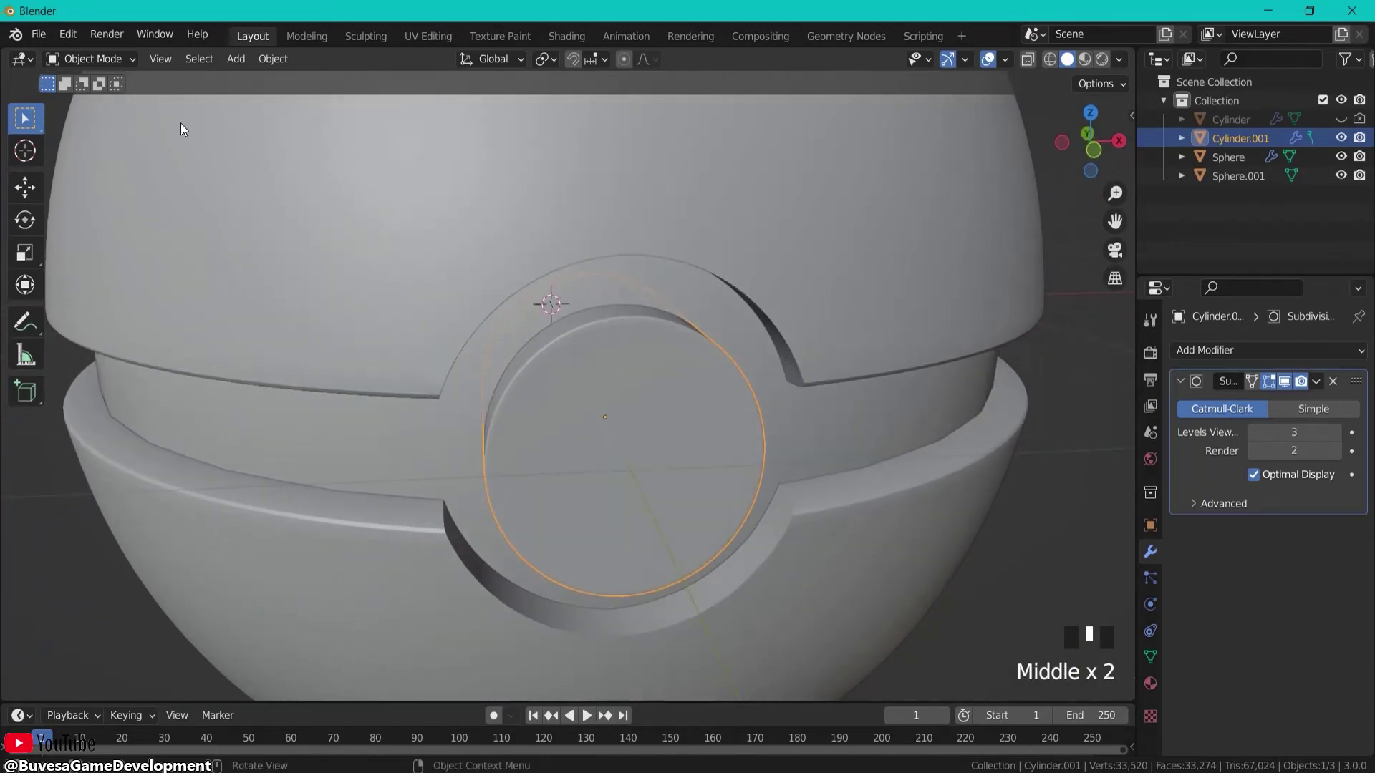
Step: In Edit Mode, inset the button's front face by 0.26 m
left_click(109, 60)
left_click(96, 92)
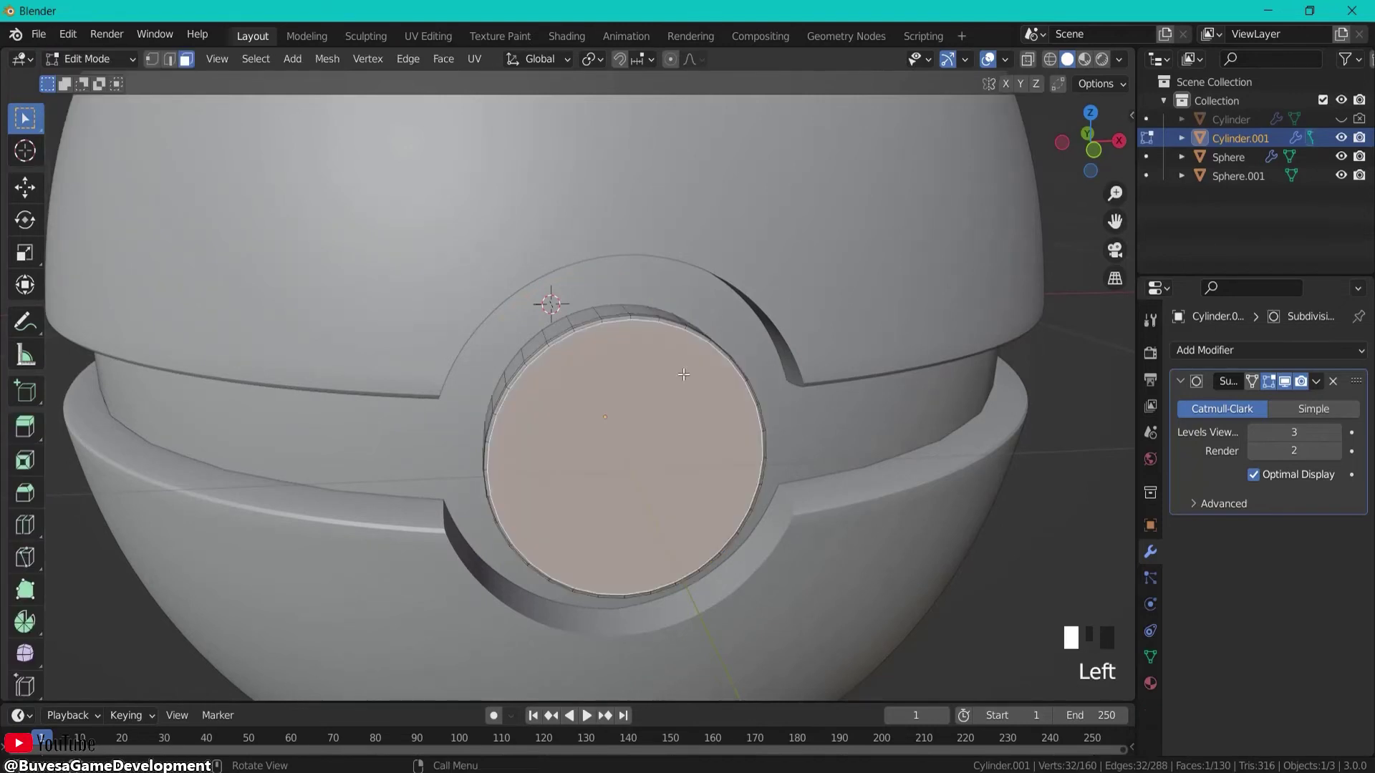
left_click(656, 368)
middle_click_drag(654, 373, 710, 415)
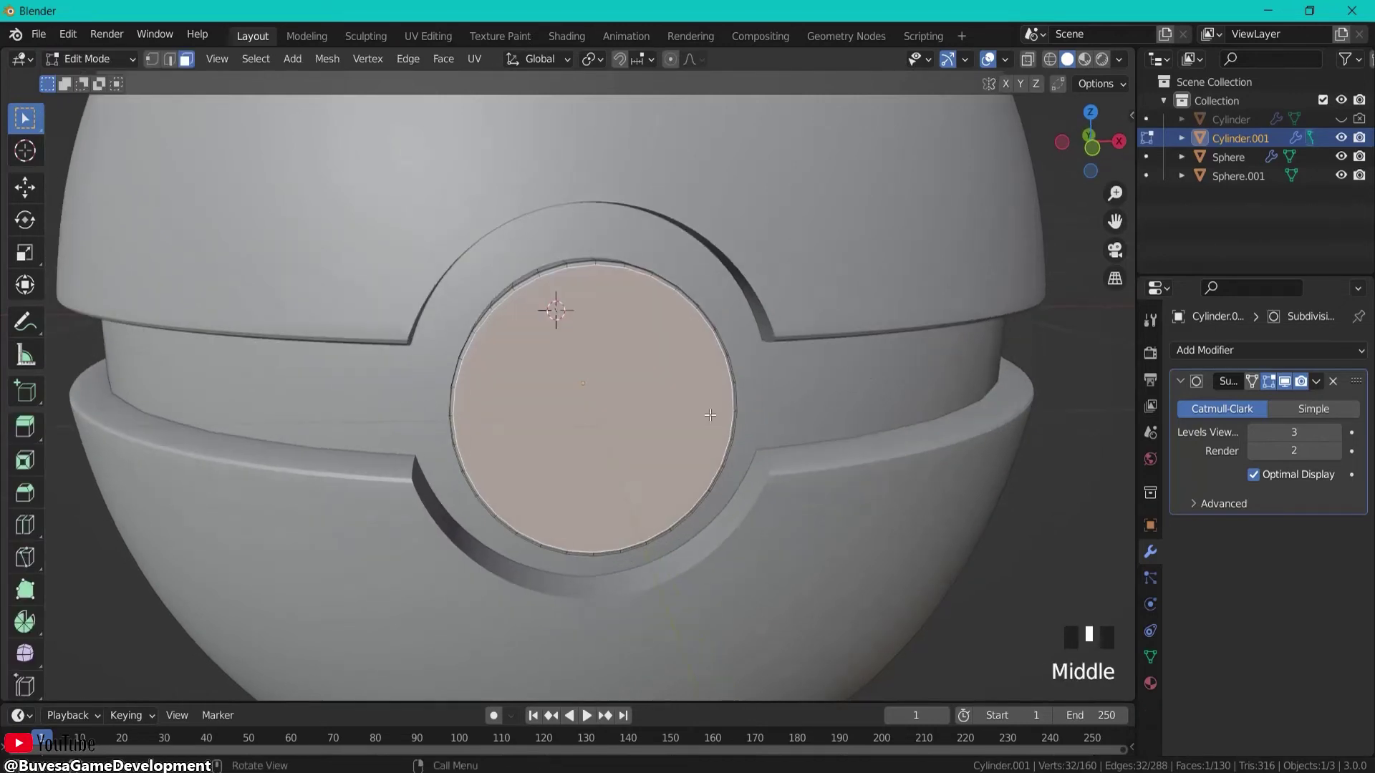
key("i")
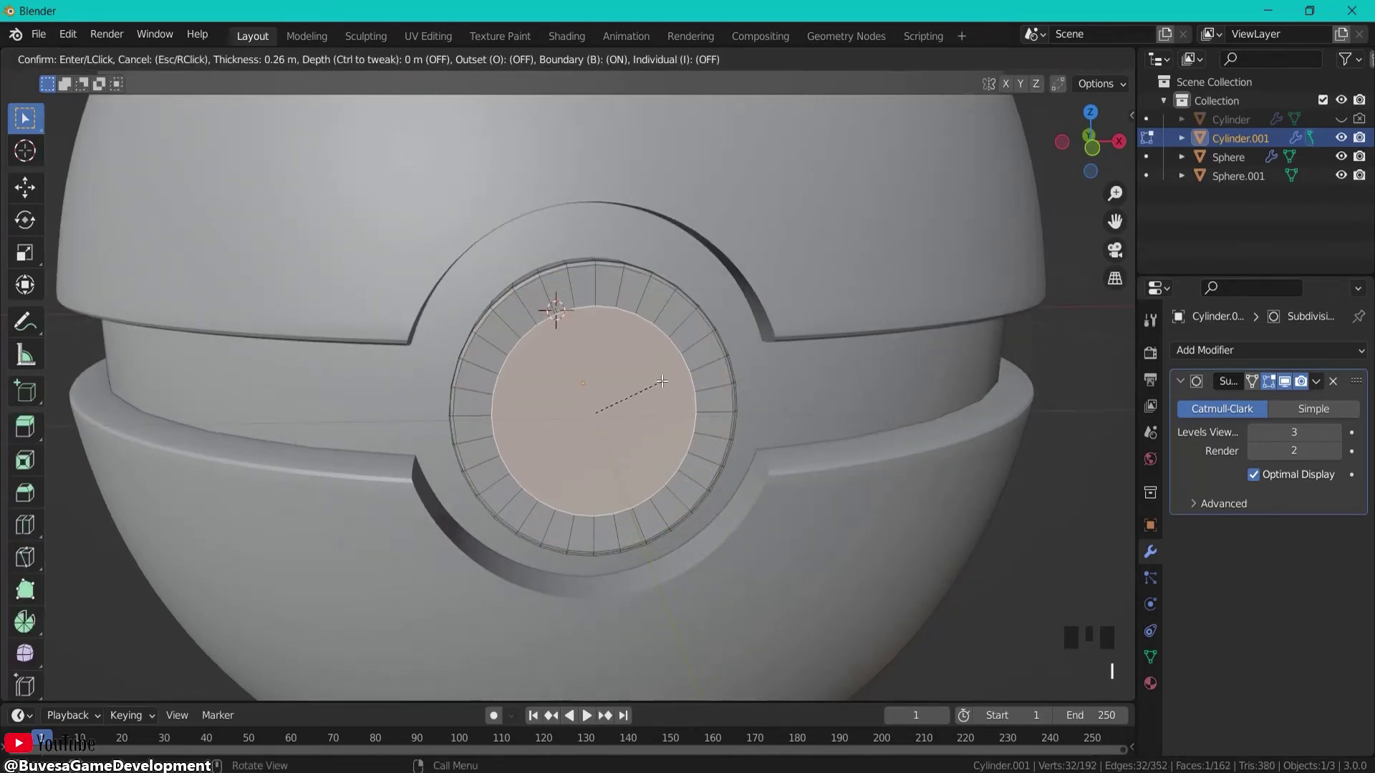
left_click(660, 393)
middle_click_drag(660, 393, 623, 384)
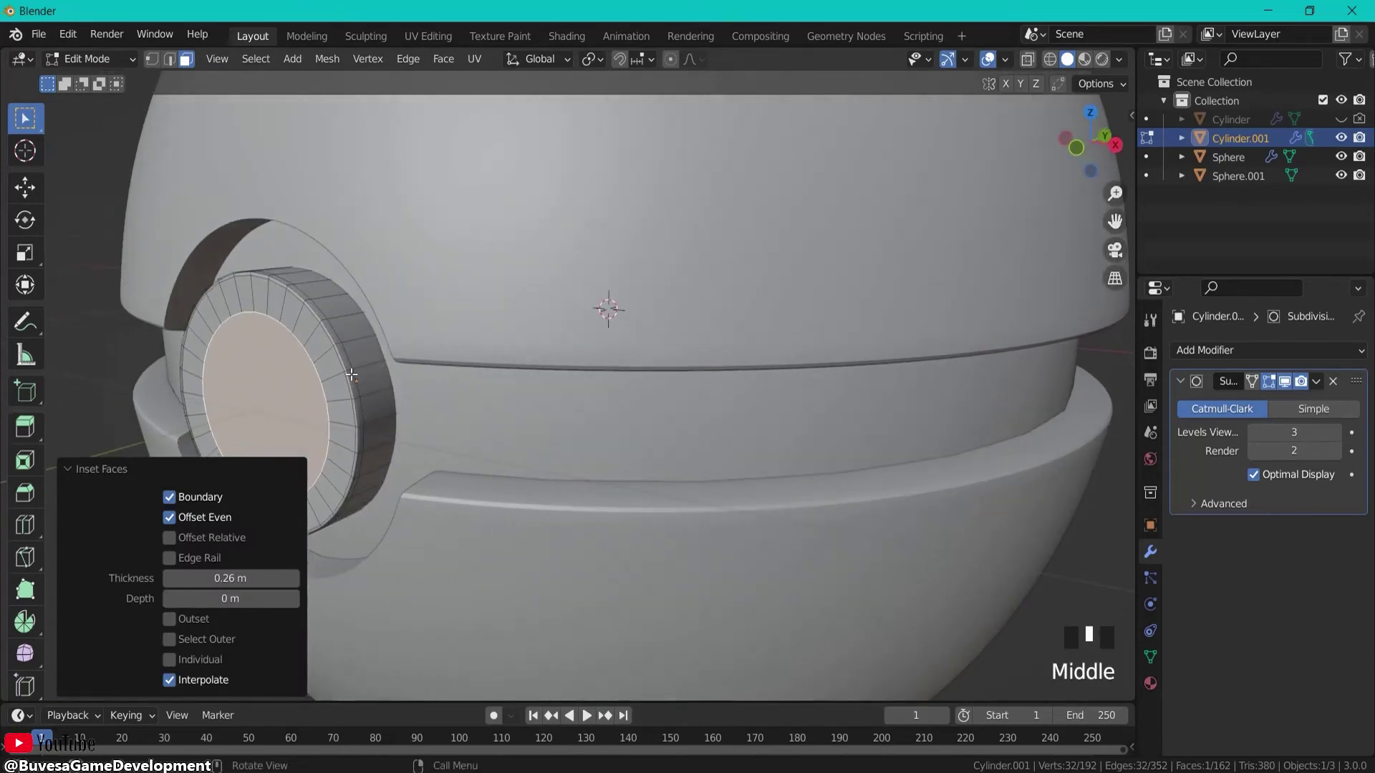
key("e")
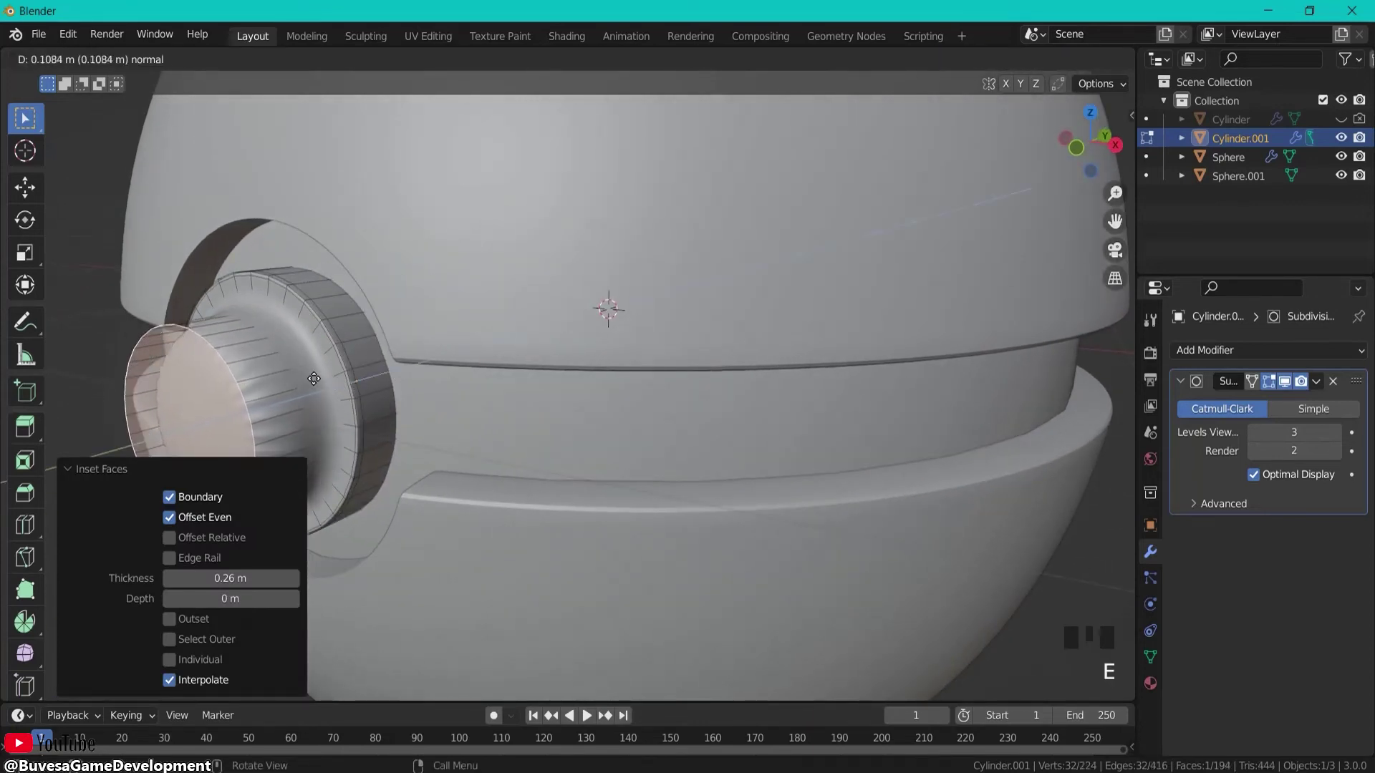
key("Escape")
Step: Thinly inset, extrude about 0.041 m outward, inset again, and return to Object Mode
middle_click_drag(314, 378, 419, 388)
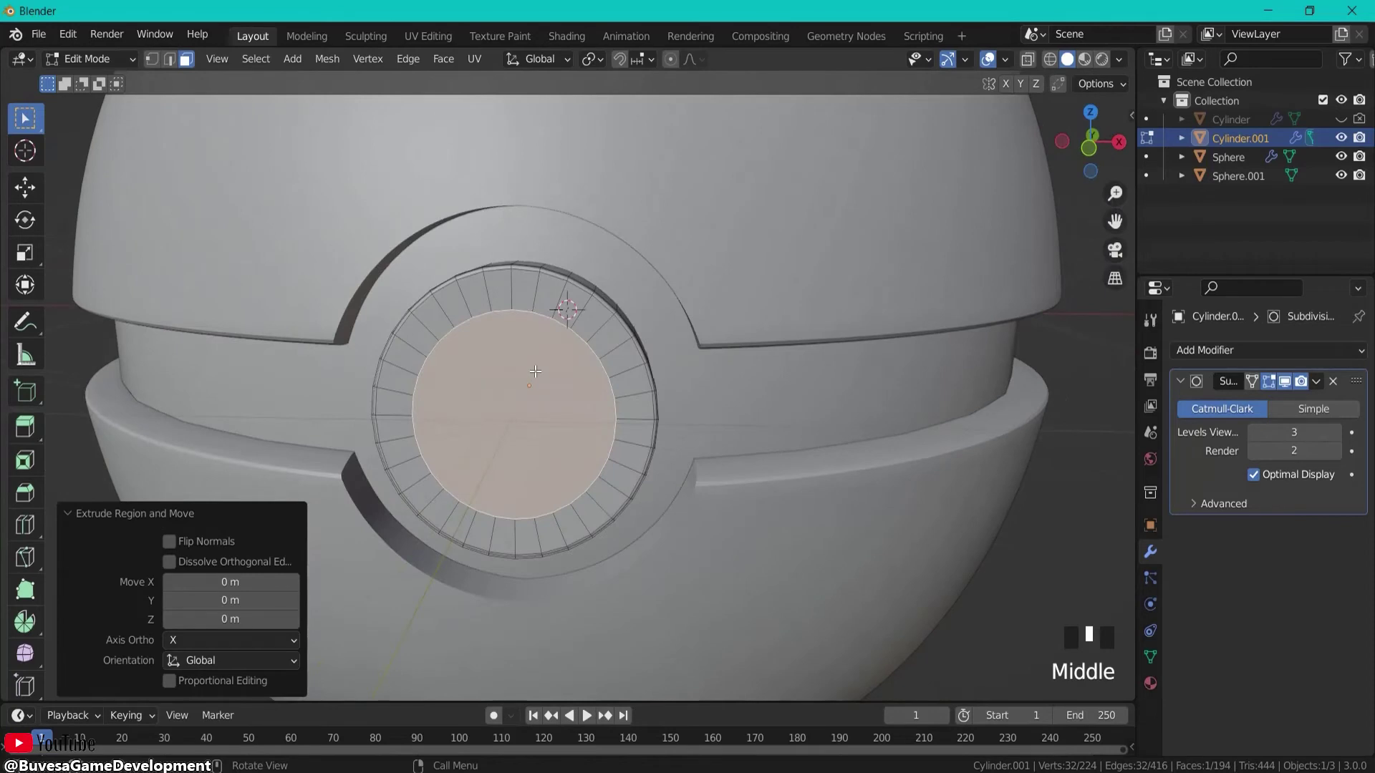
key("i")
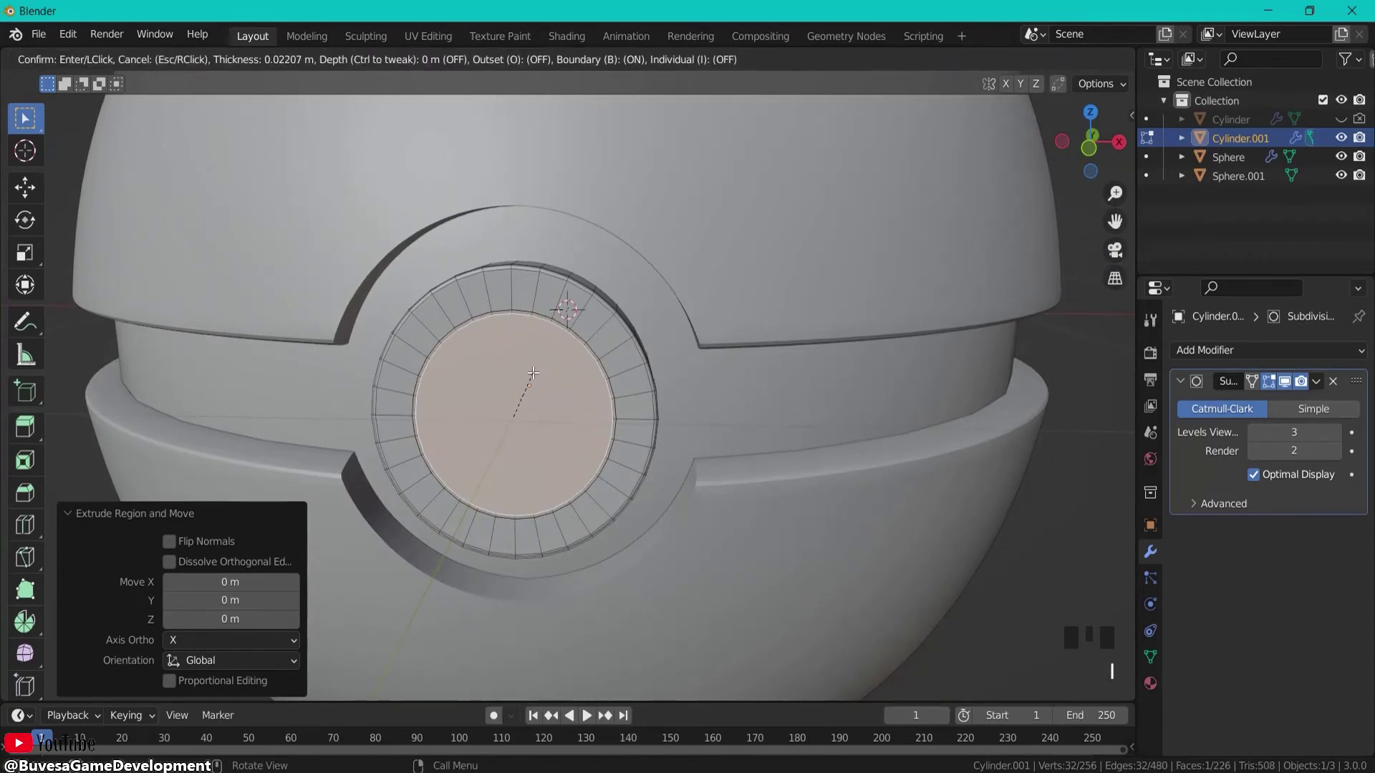
left_click(534, 373)
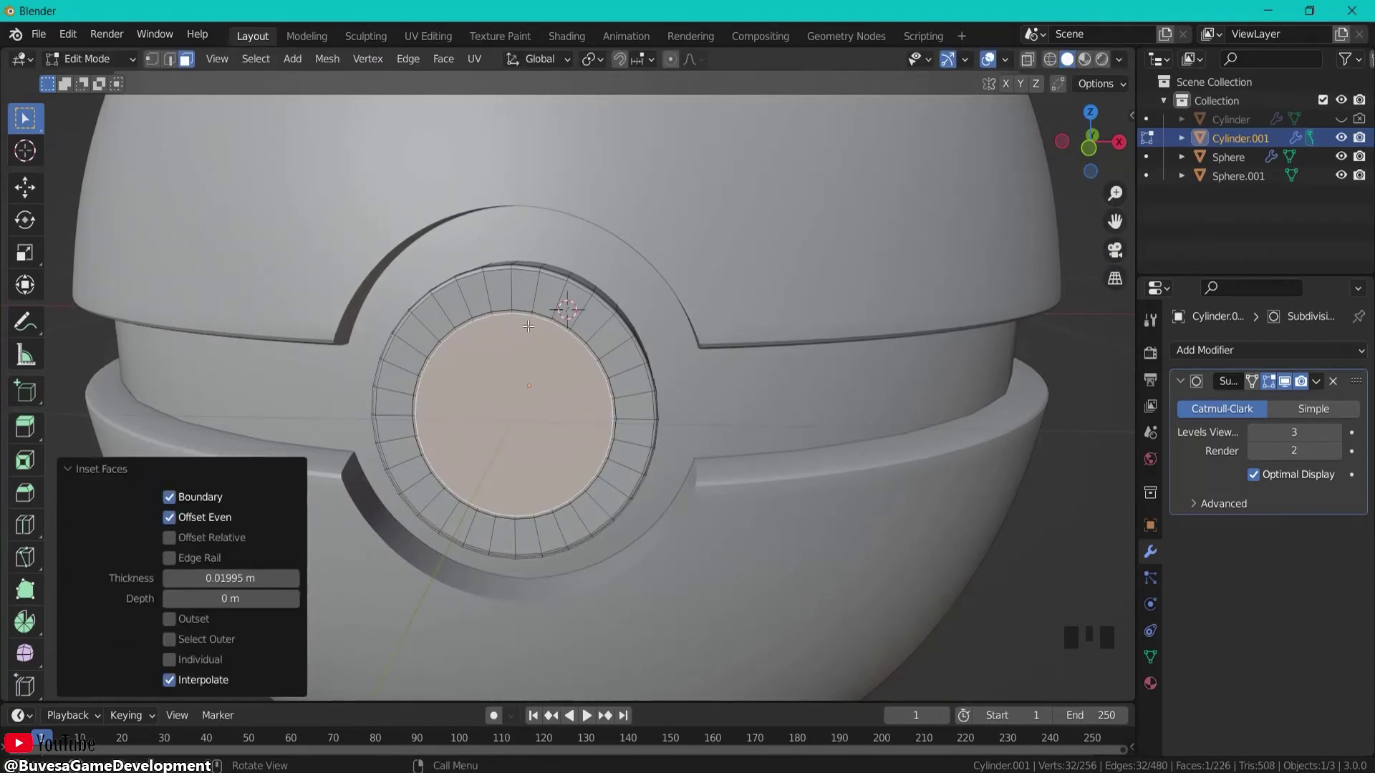
middle_click_drag(577, 357, 603, 390)
key("e")
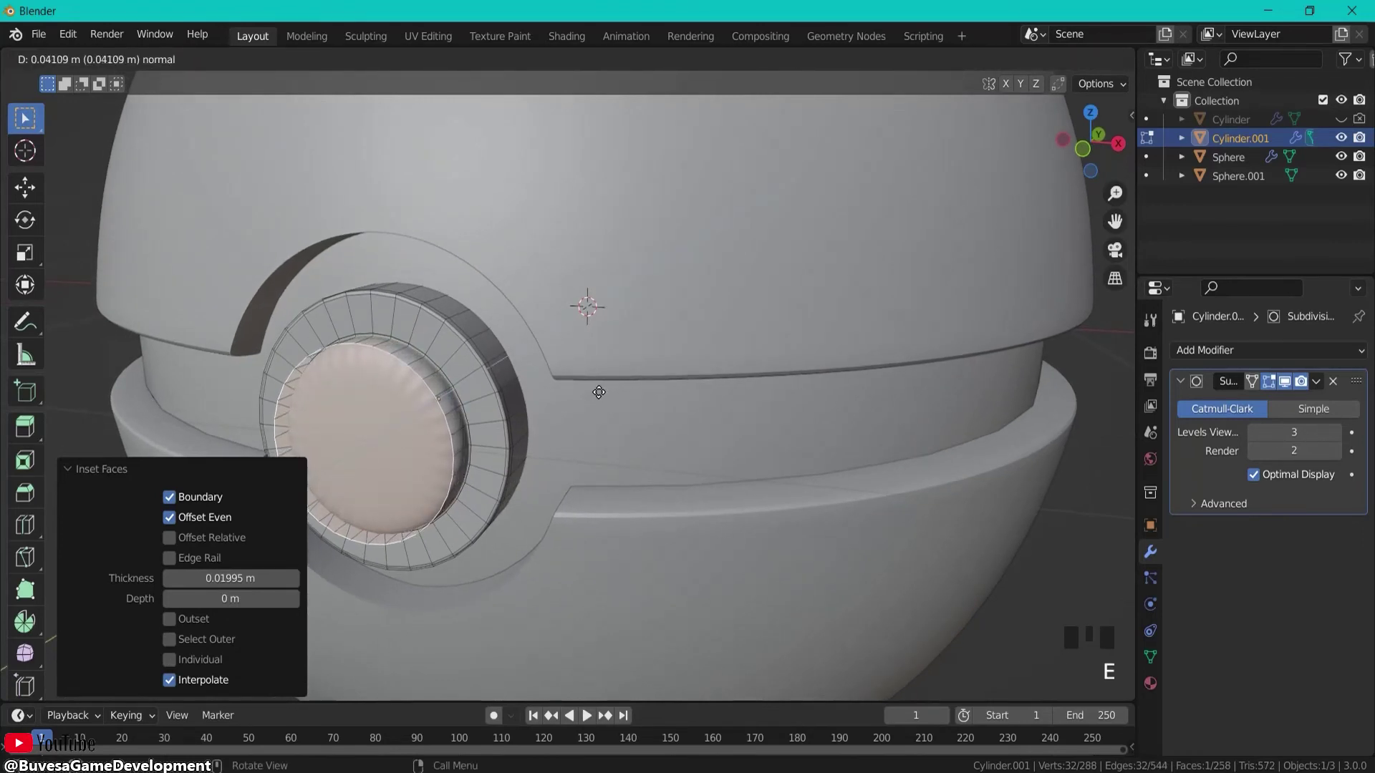
left_click(560, 406)
key("i")
left_click(560, 407)
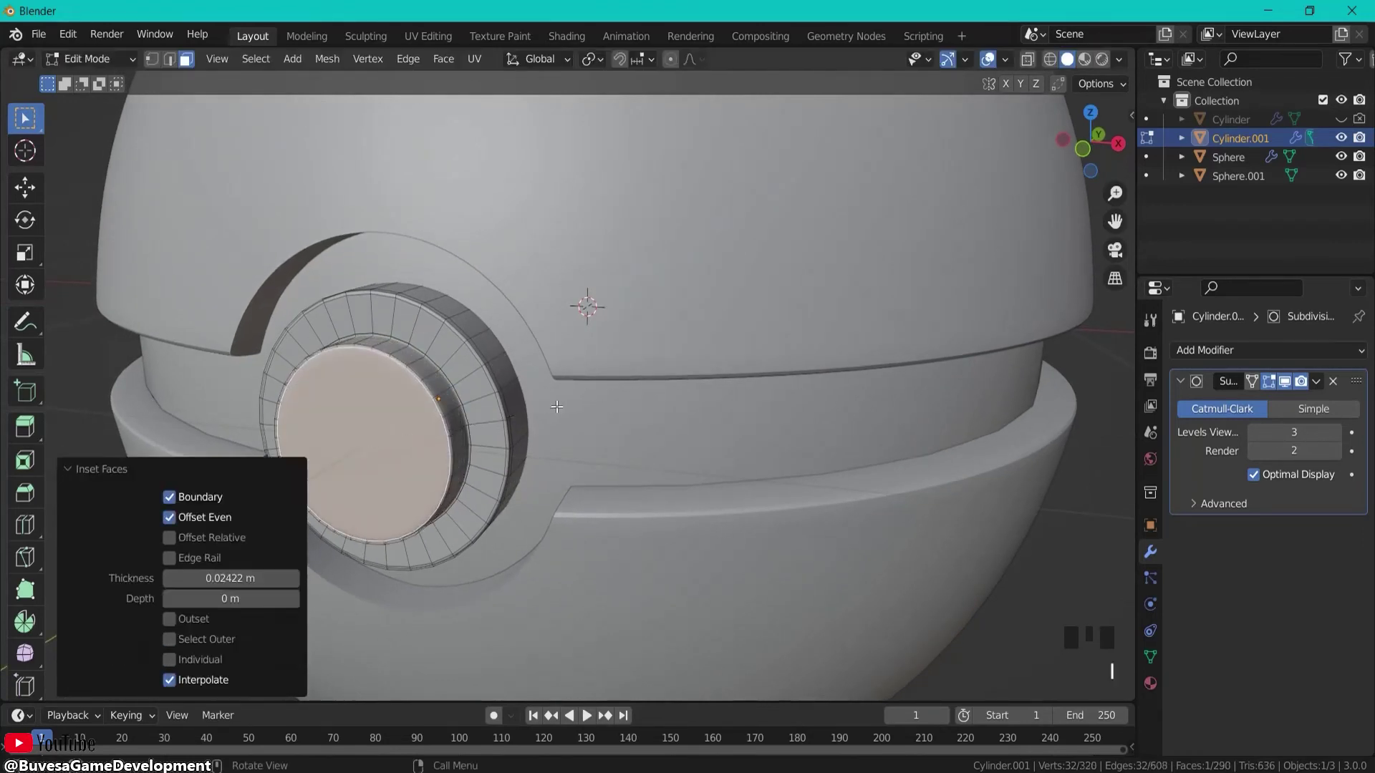
left_click(511, 400)
key("Tab")
Step: Deselect the button, zoom out to the whole ball, and select the outer Sphere
middle_click_drag(496, 424, 720, 418)
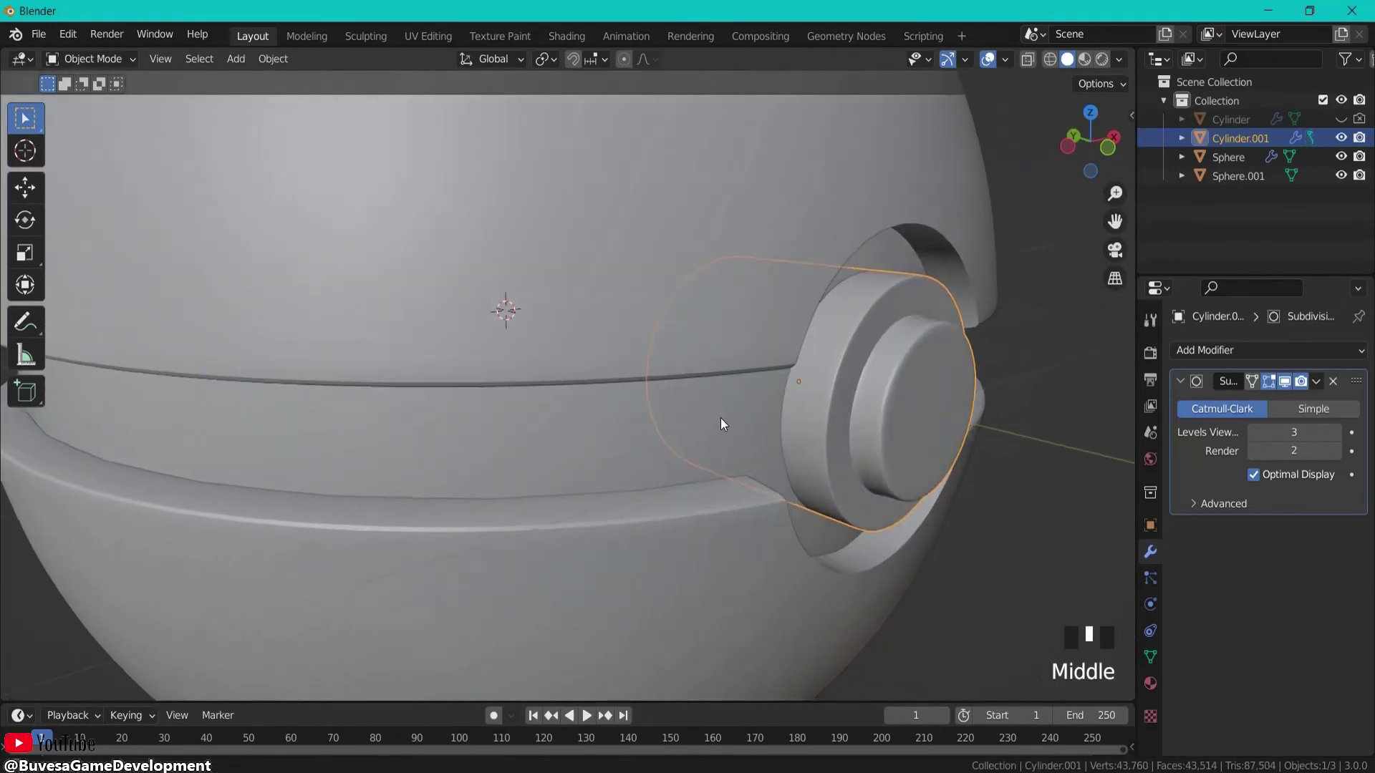
left_click(1001, 434)
middle_click_drag(1002, 434, 798, 461)
scroll(572, 463, "down", 2)
middle_click_drag(571, 463, 706, 467)
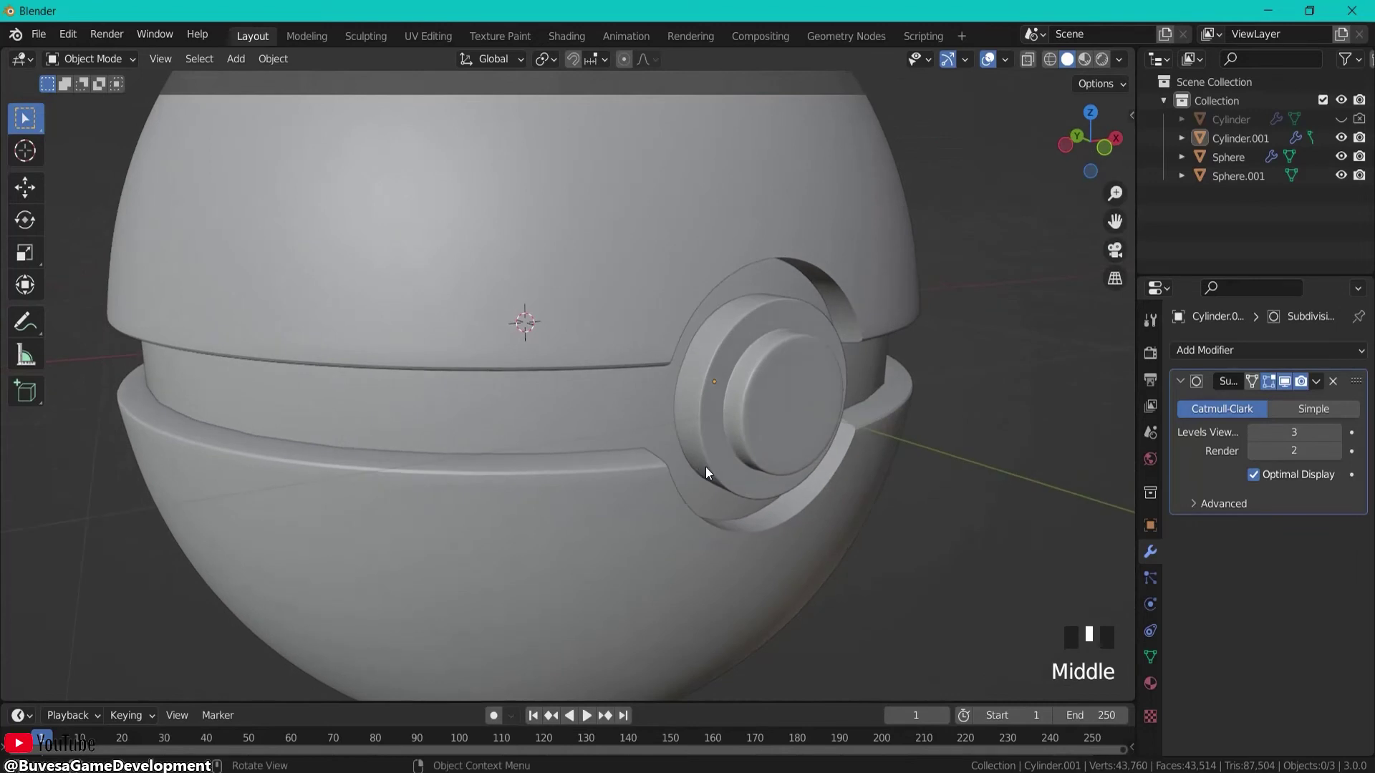
scroll(852, 453, "down", 2)
middle_click_drag(852, 452, 763, 458)
scroll(754, 473, "down", 2)
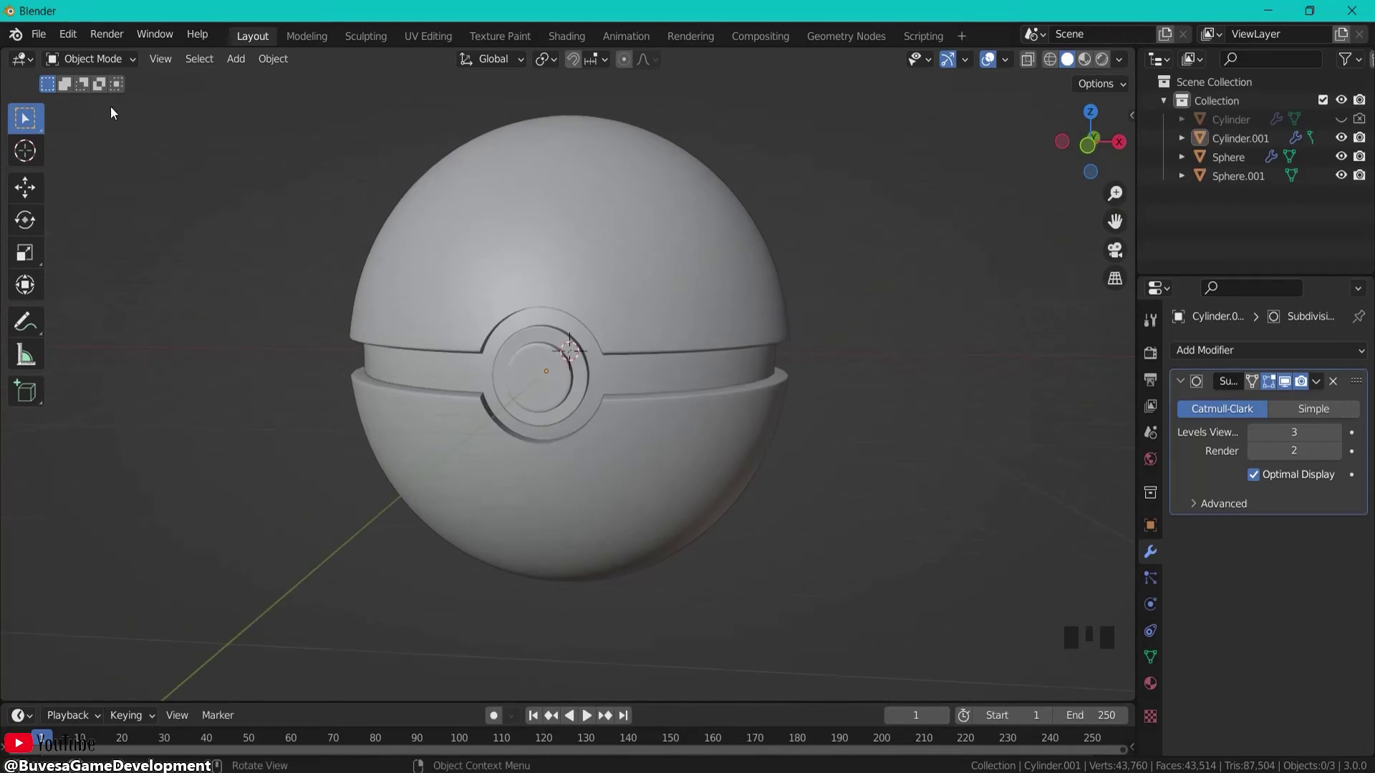
left_click(580, 200)
Step: Enter Edit Mode on the sphere and switch to front orthographic view
left_click(117, 53)
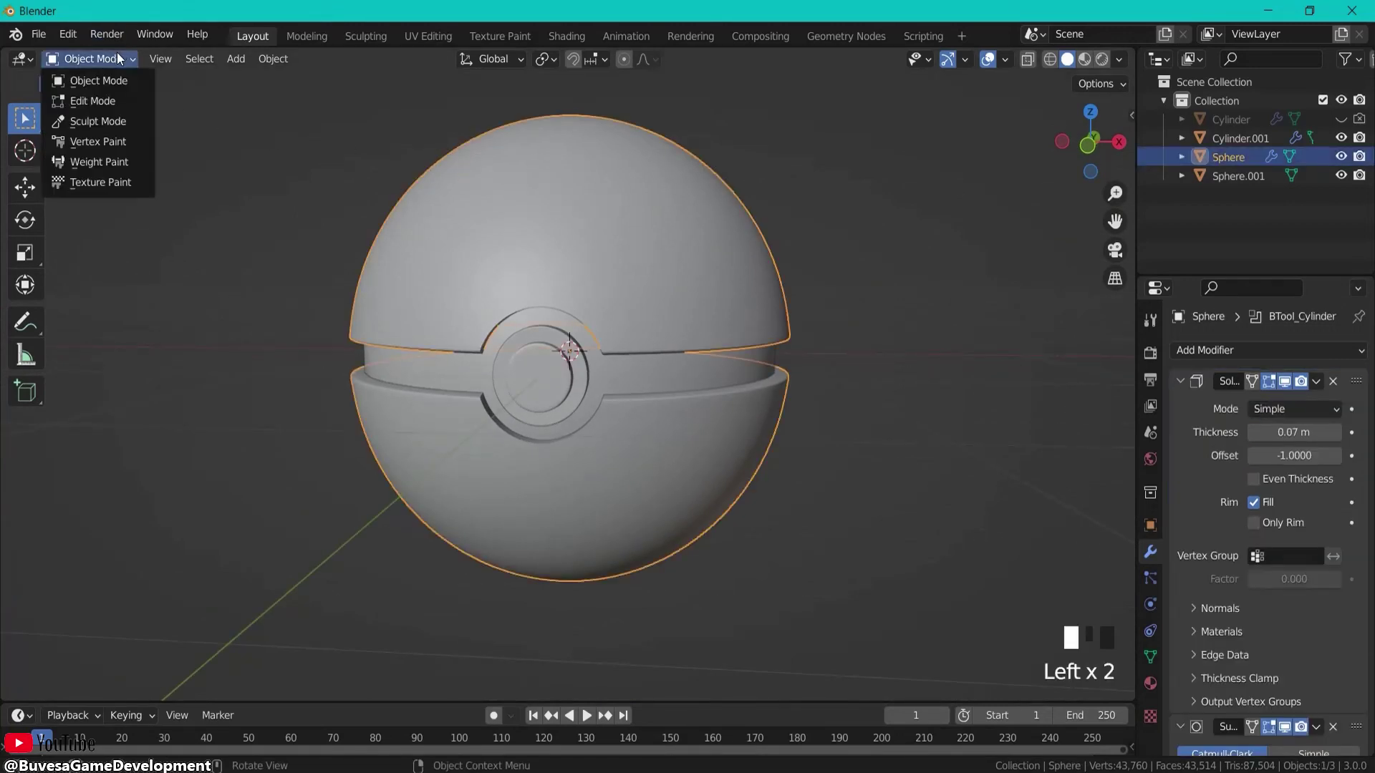
left_click(100, 98)
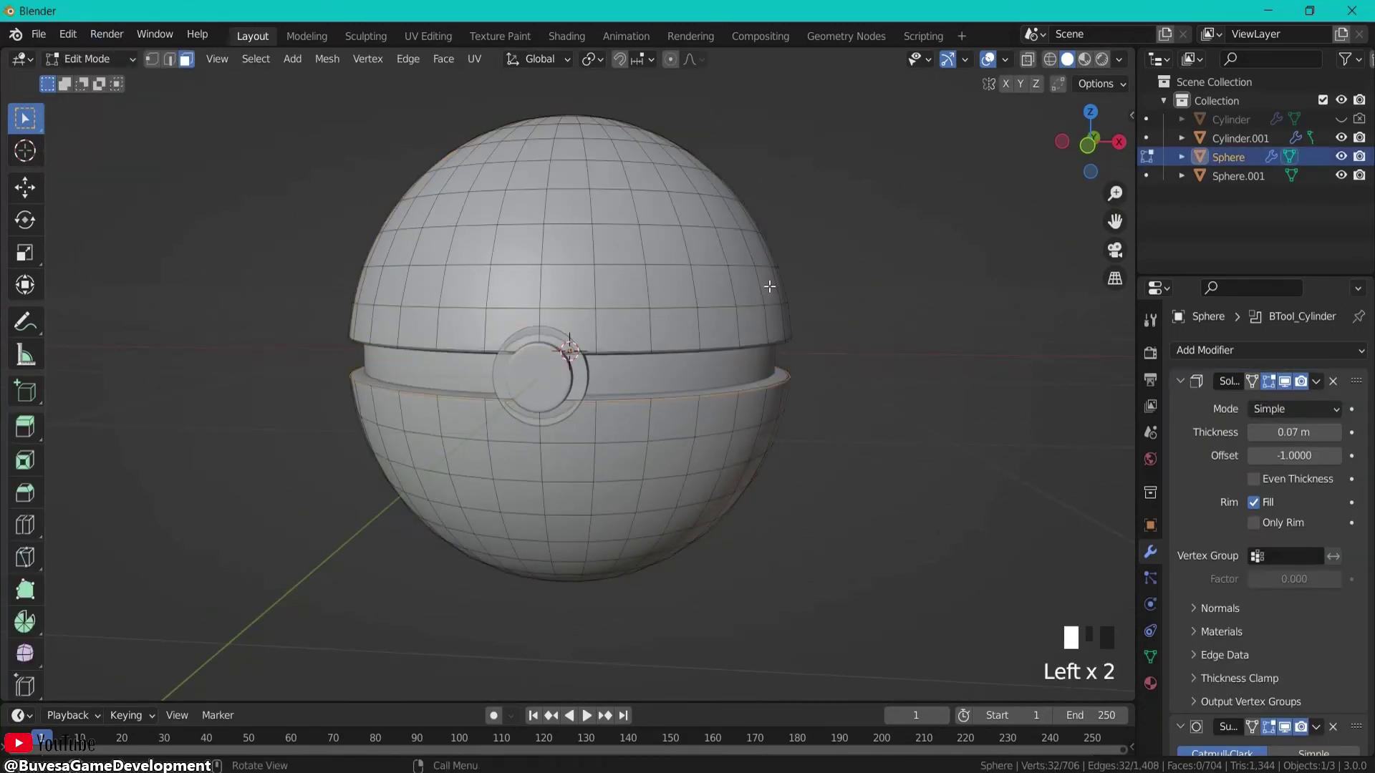
key("KP_1")
middle_click_drag(786, 304, 825, 301, "shift")
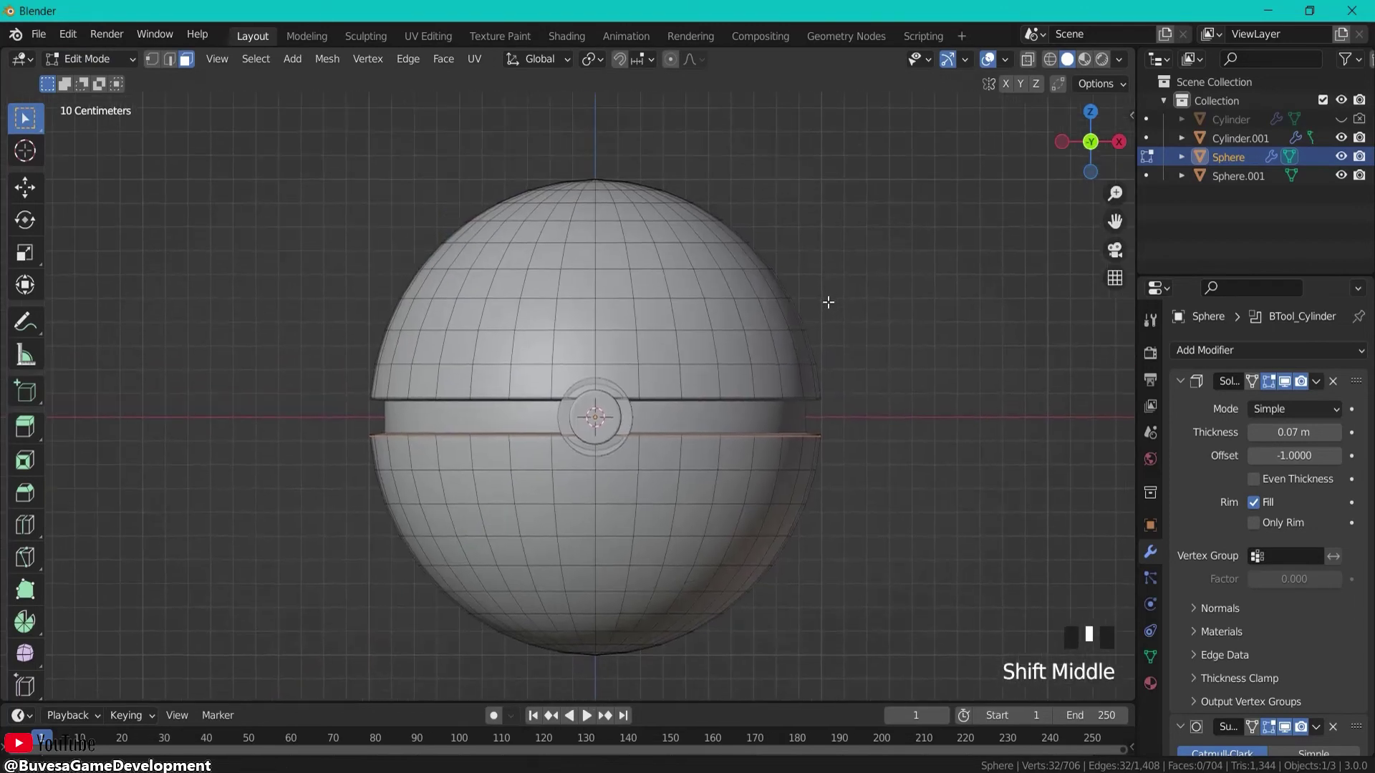
scroll(726, 353, "up", 2)
Step: With X-ray on, box-select the sphere's upper half and switch to Material Preview
left_click(1026, 59)
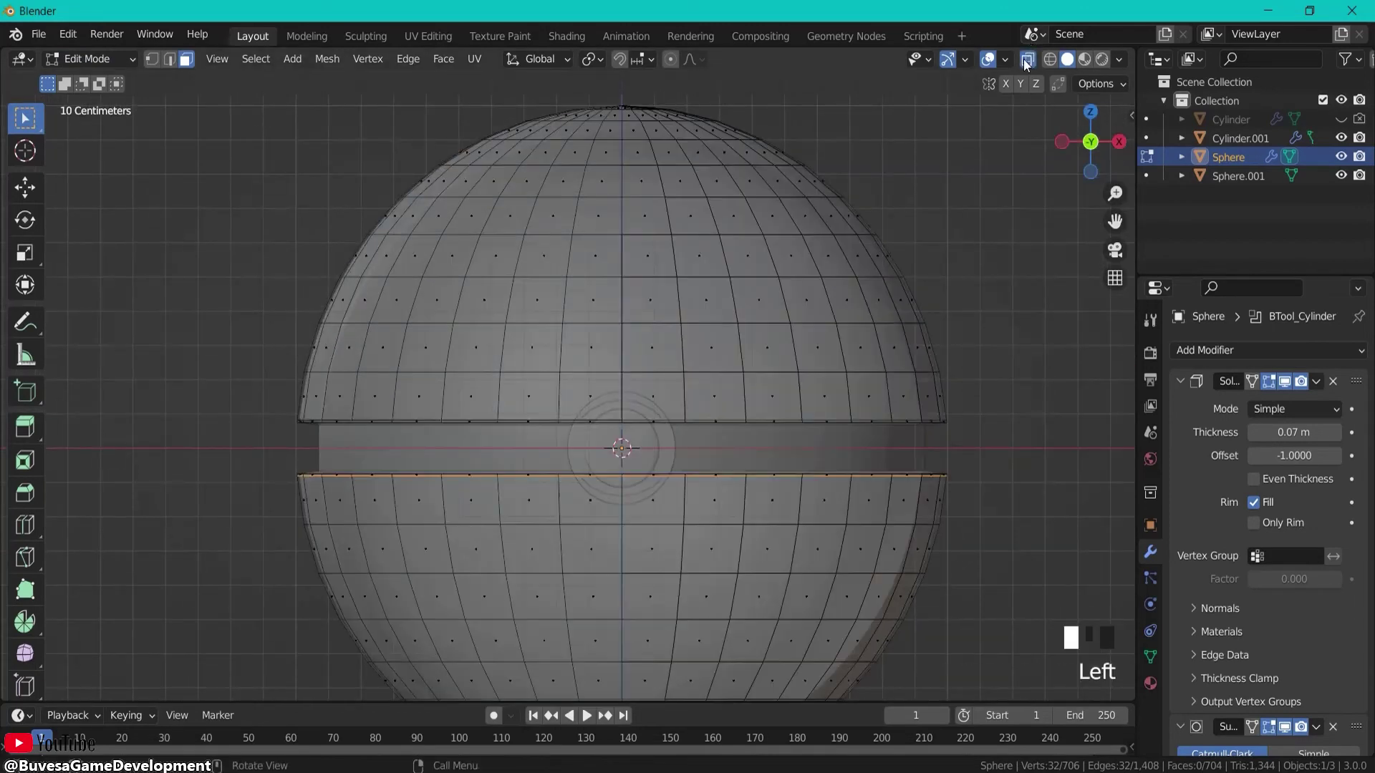
left_click_drag(256, 444, 1037, 81)
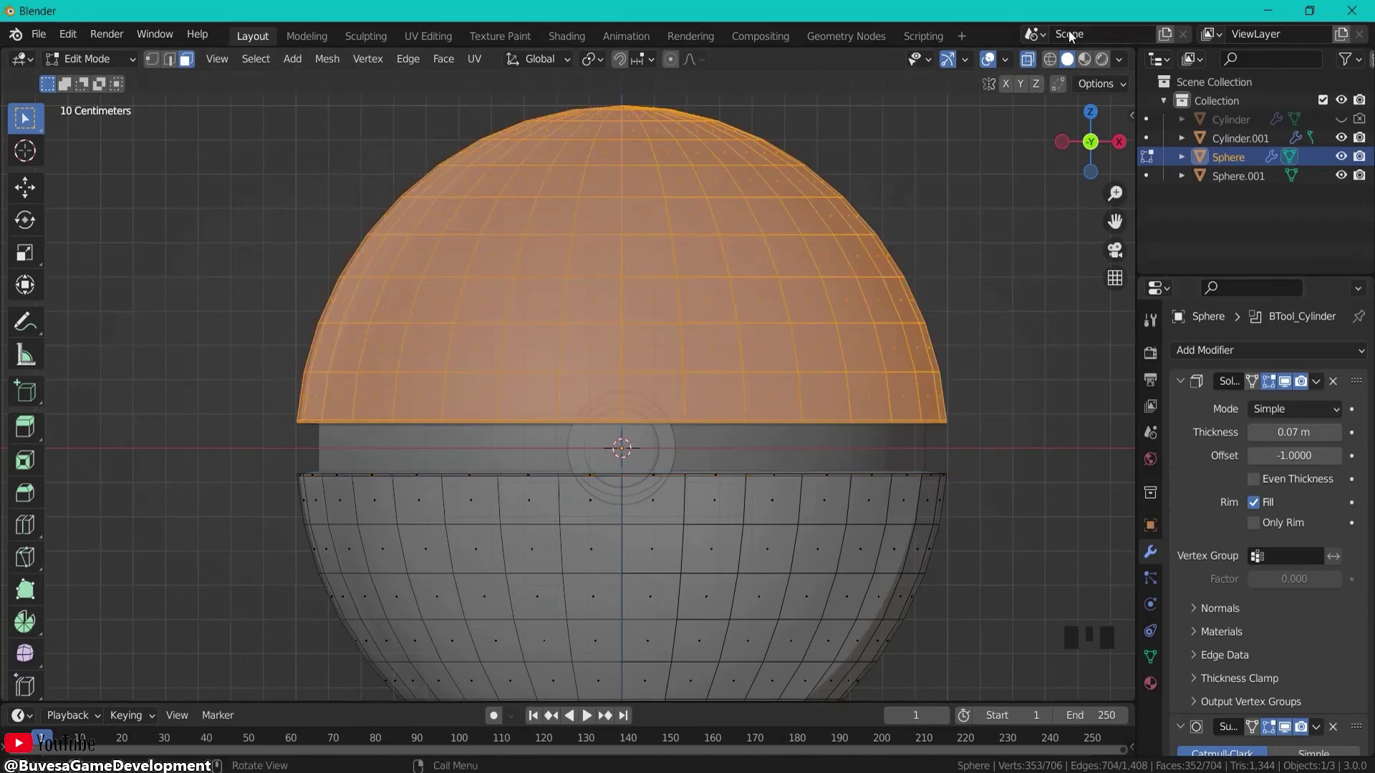
left_click(1084, 59)
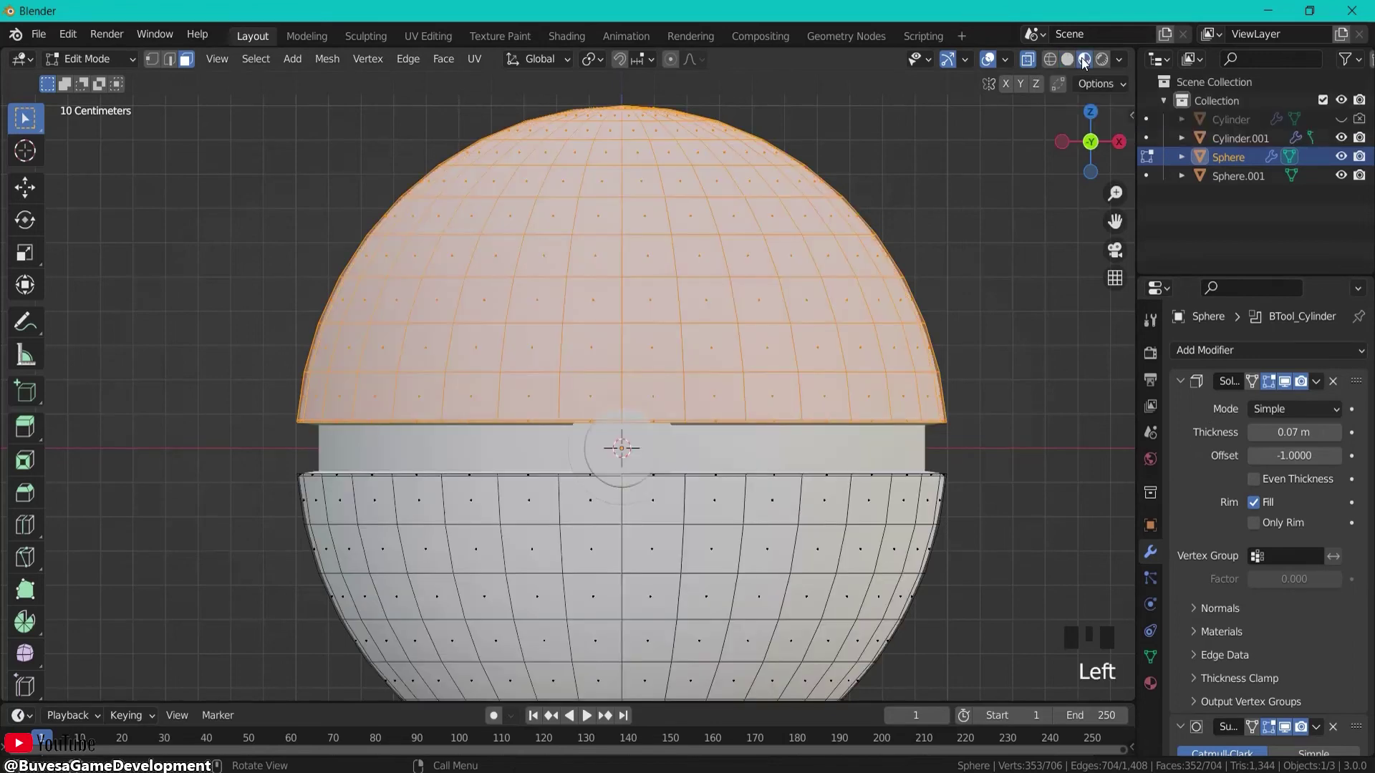
Step: Create Material.001 for the sphere with a red base colour (saturation 1.0, value 0.8)
left_click(1151, 683)
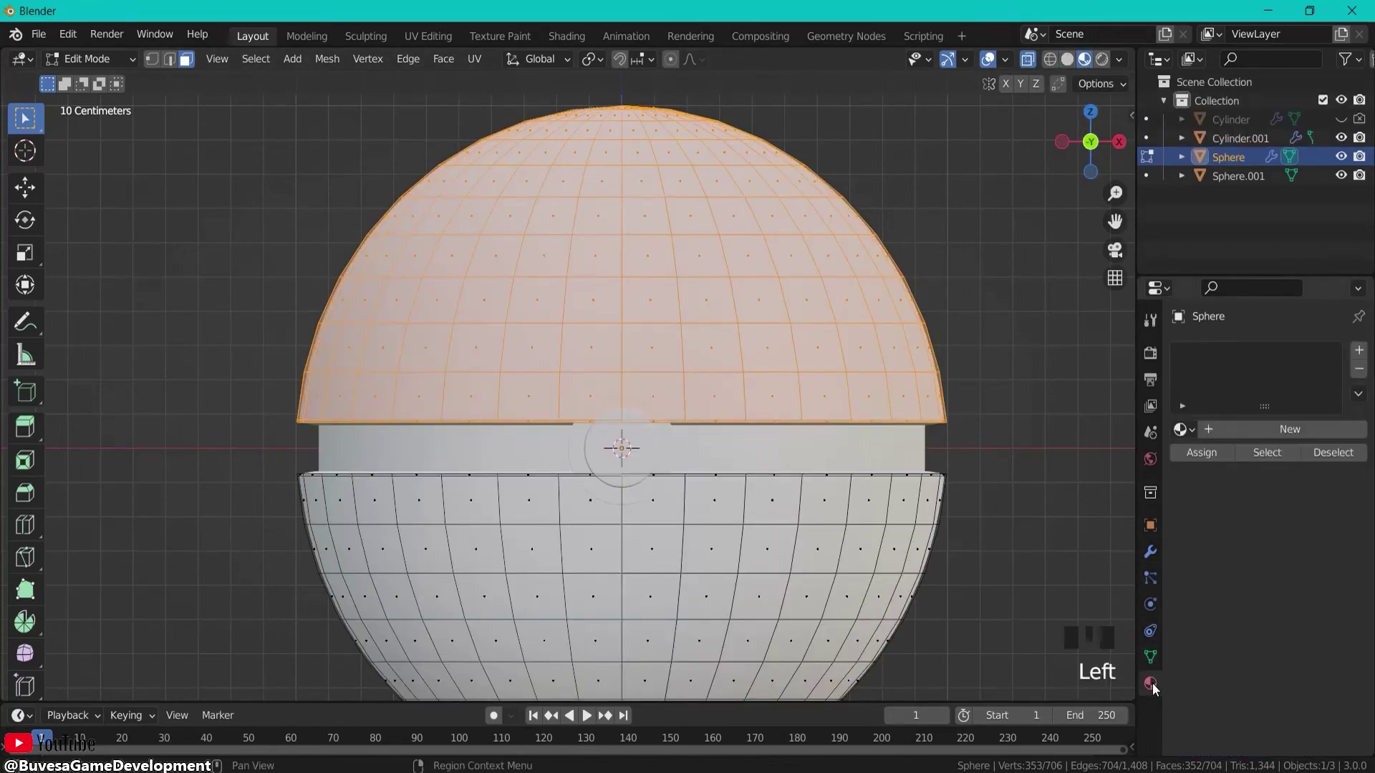
left_click(1253, 435)
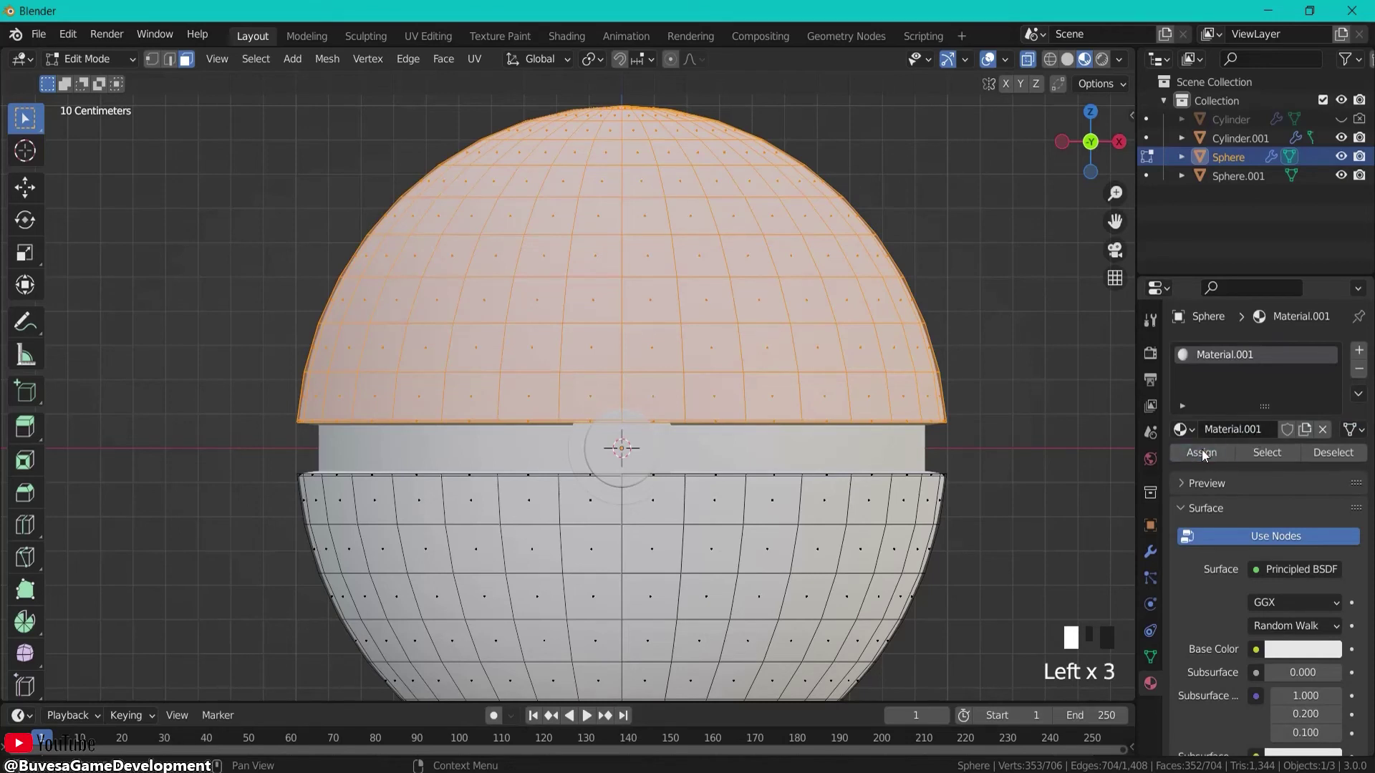
left_click(1018, 219)
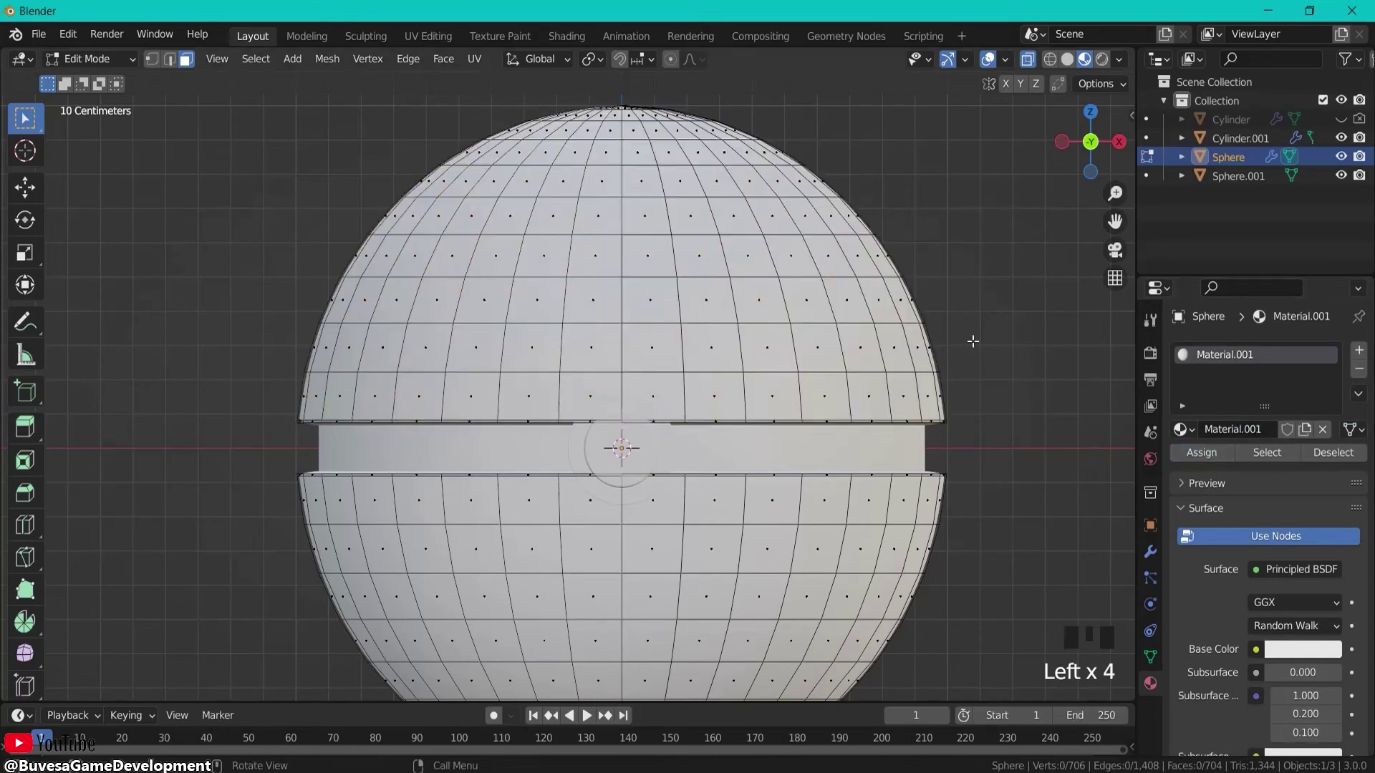
left_click(1287, 648)
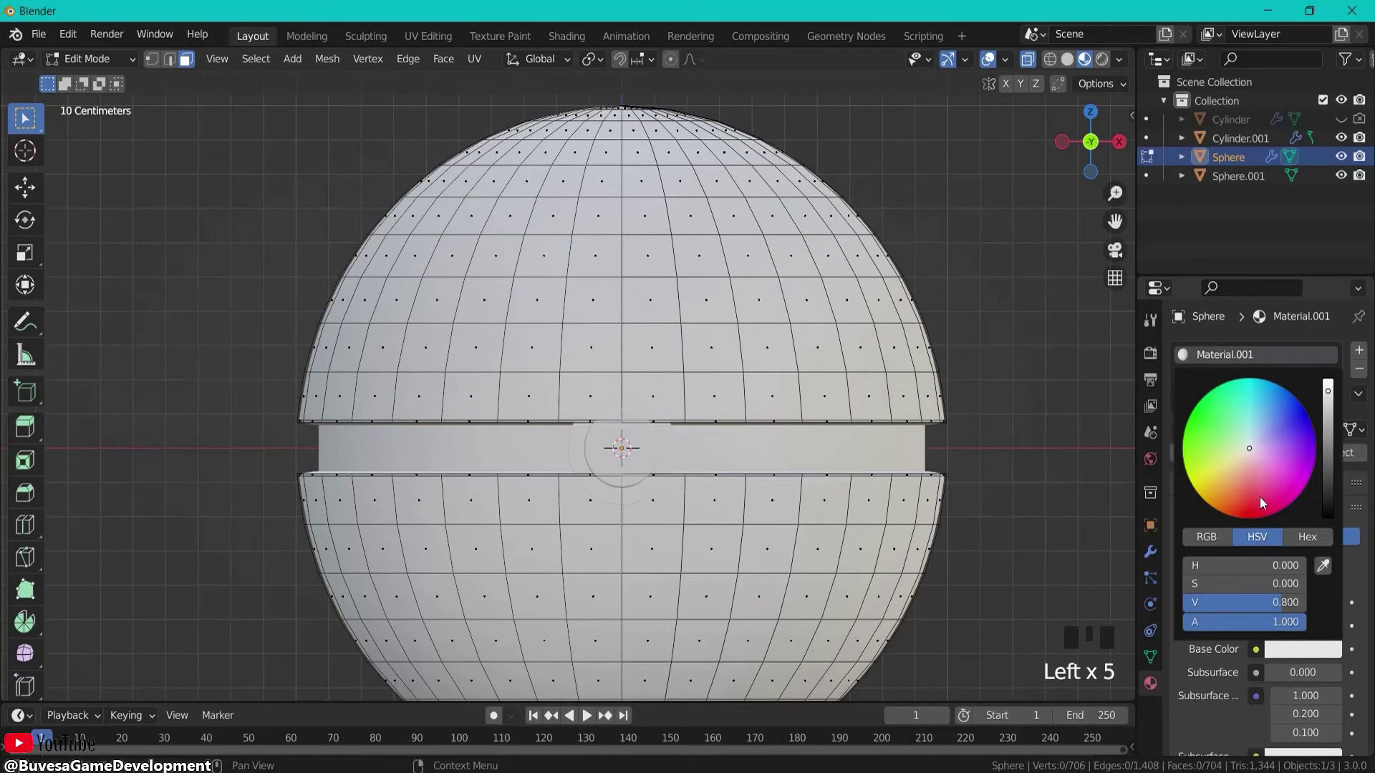
mouse_move(1261, 497)
left_mouse_down()
mouse_move(1235, 501)
mouse_move(1249, 518)
left_mouse_up()
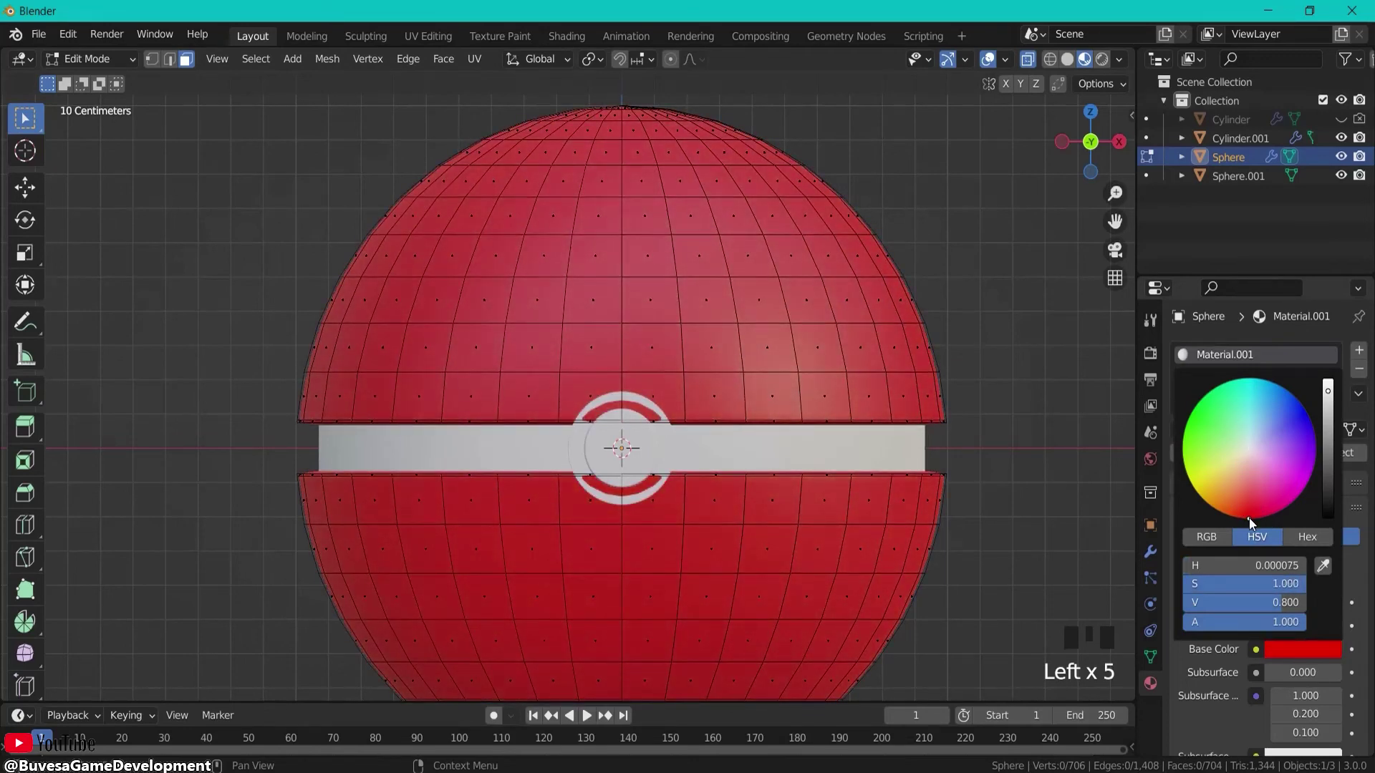
left_click(1072, 384)
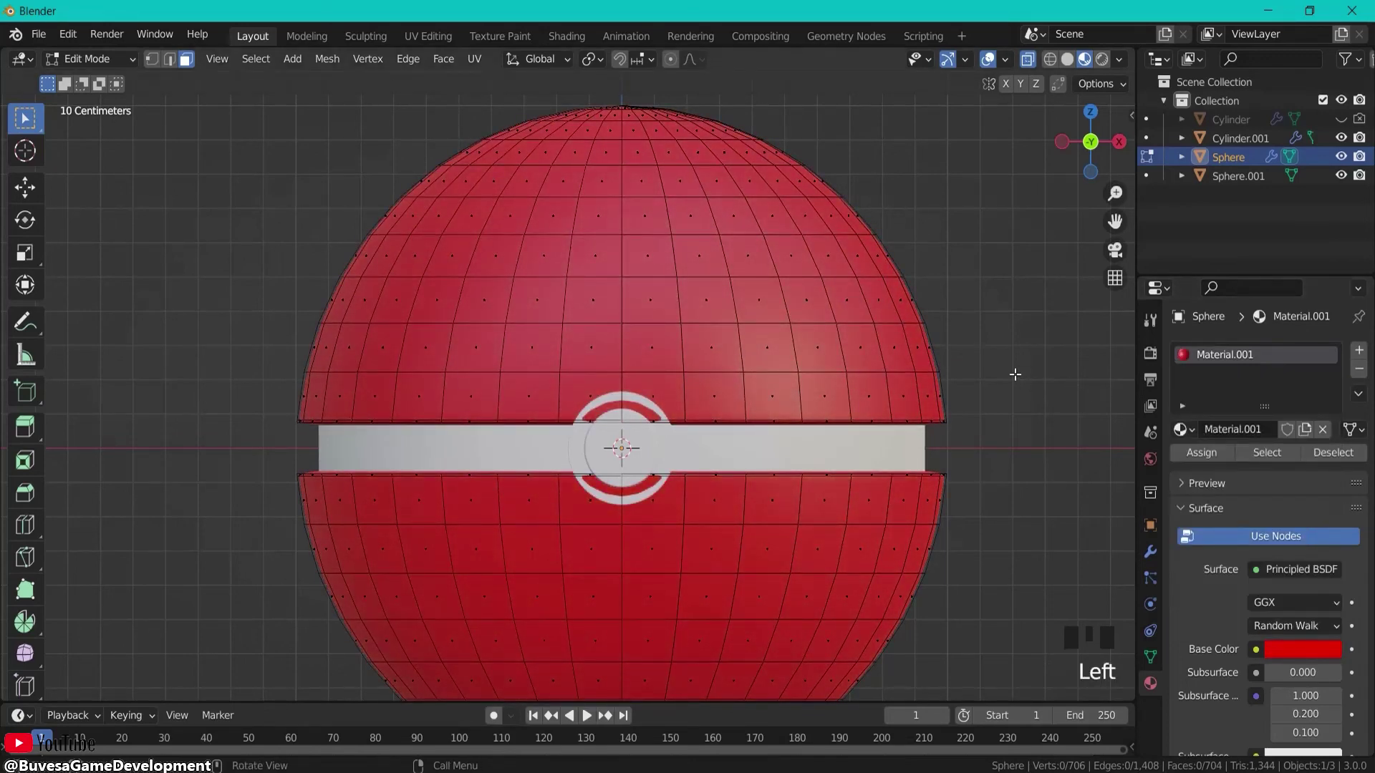
middle_click_drag(1015, 373, 971, 249, "shift")
Step: Assign a new white Material.002 in a second slot to the sphere's lower hemisphere
left_click_drag(243, 296, 1072, 662)
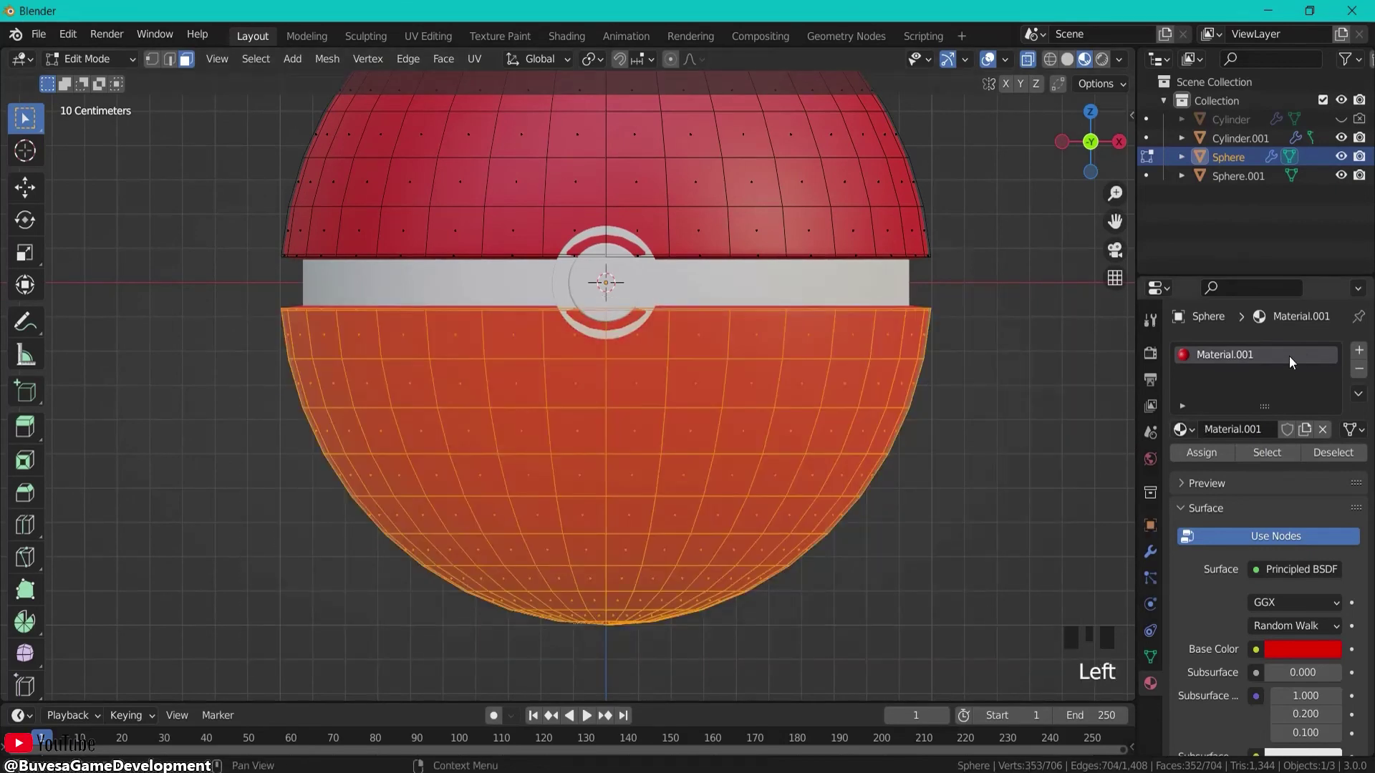
left_click(1359, 350)
left_click(1245, 470)
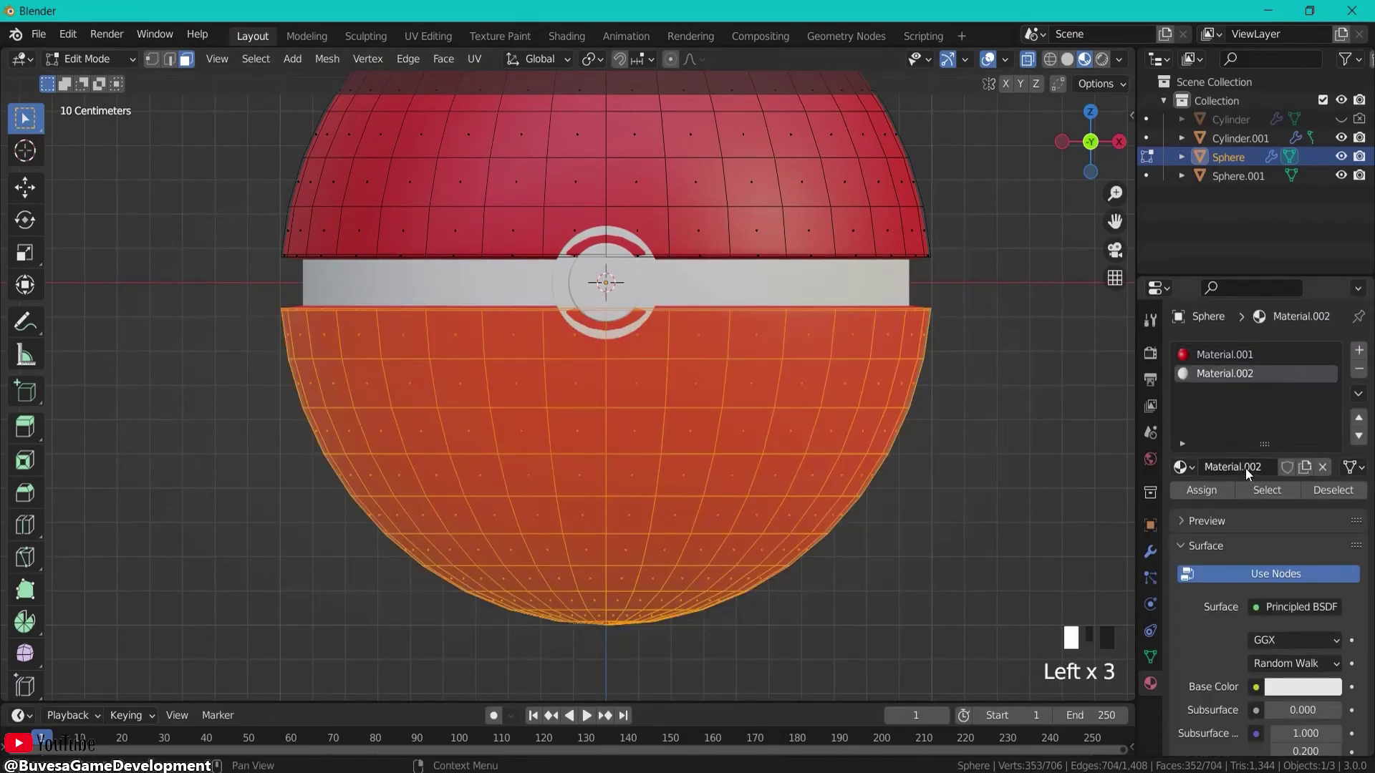
left_click(1285, 687)
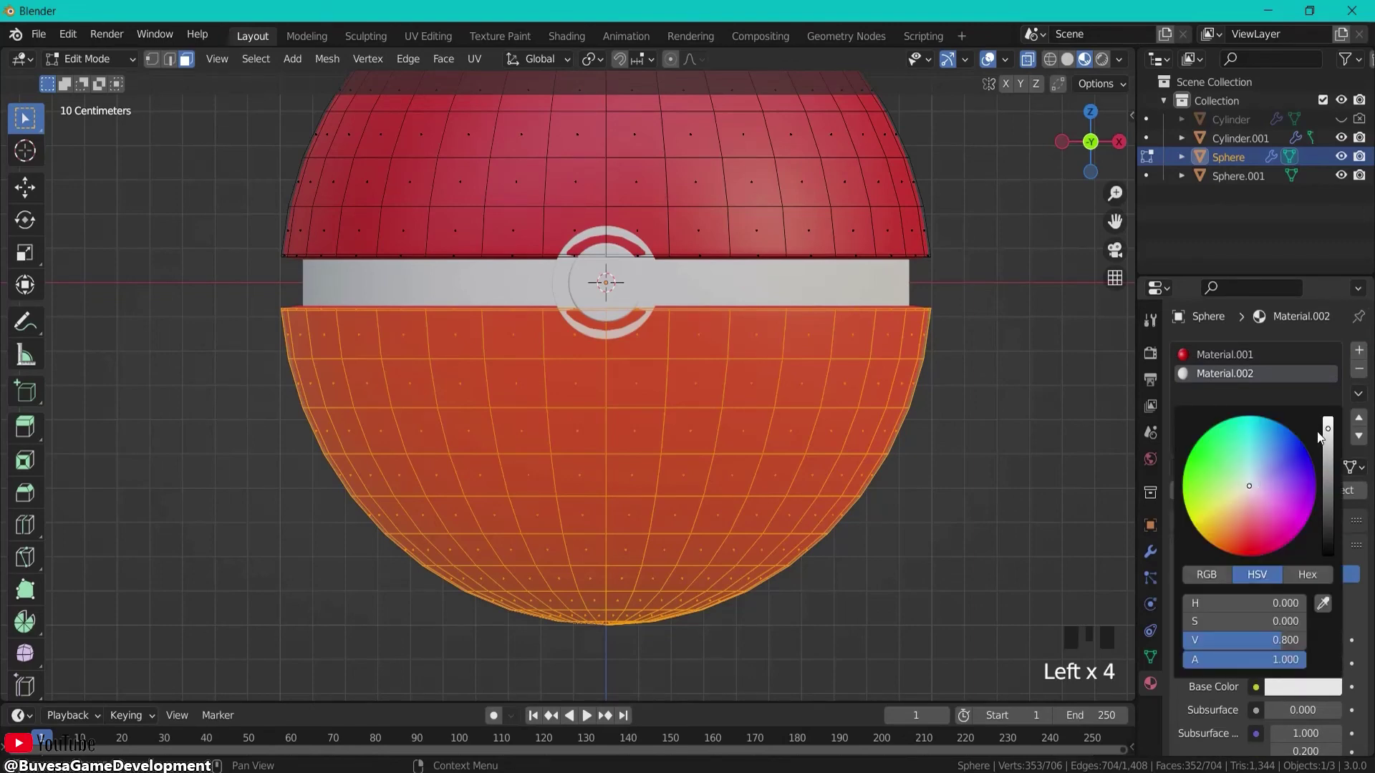
left_click_drag(1329, 433, 1329, 420)
left_click(1210, 489)
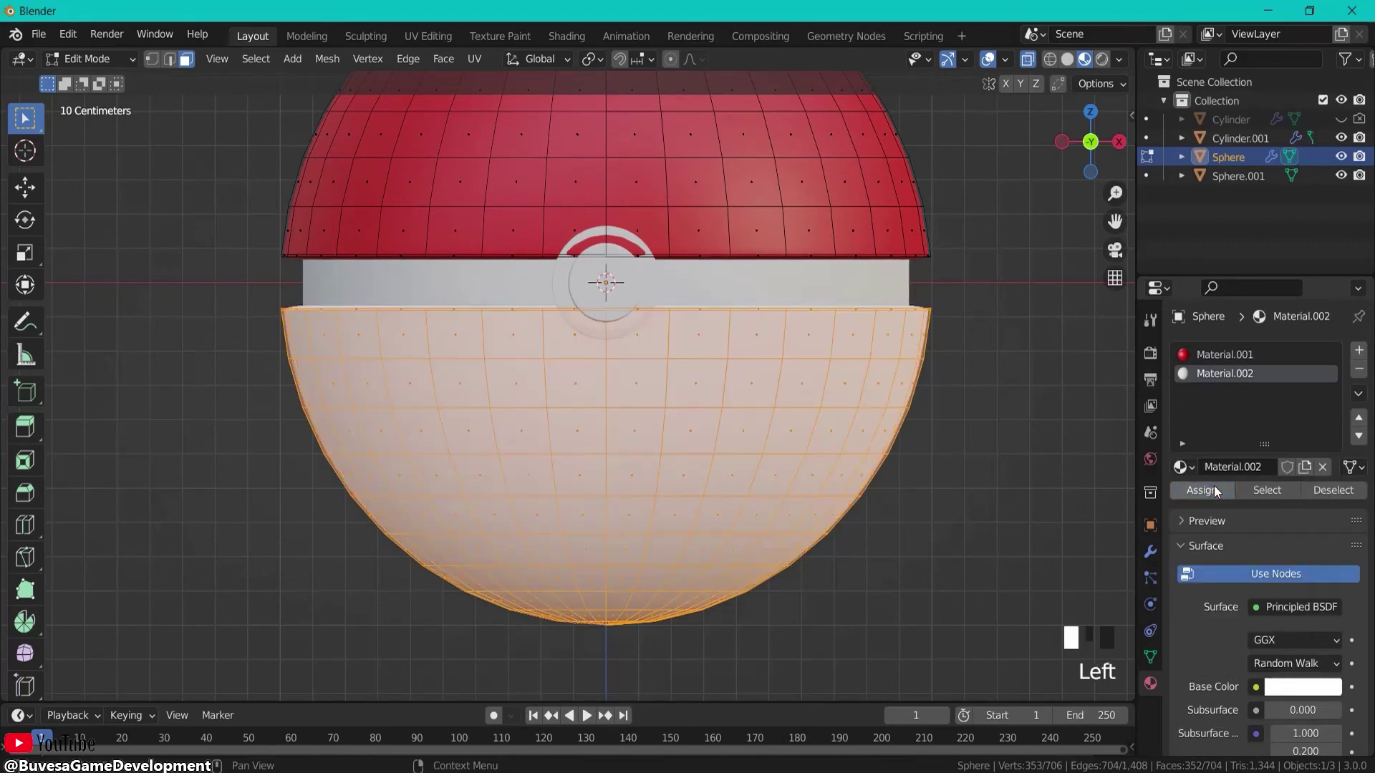
left_click(1000, 388)
middle_click_drag(1000, 388, 973, 439)
Step: From the front view, assign the red Material.001 to the sphere's top hemisphere faces
key("Tab")
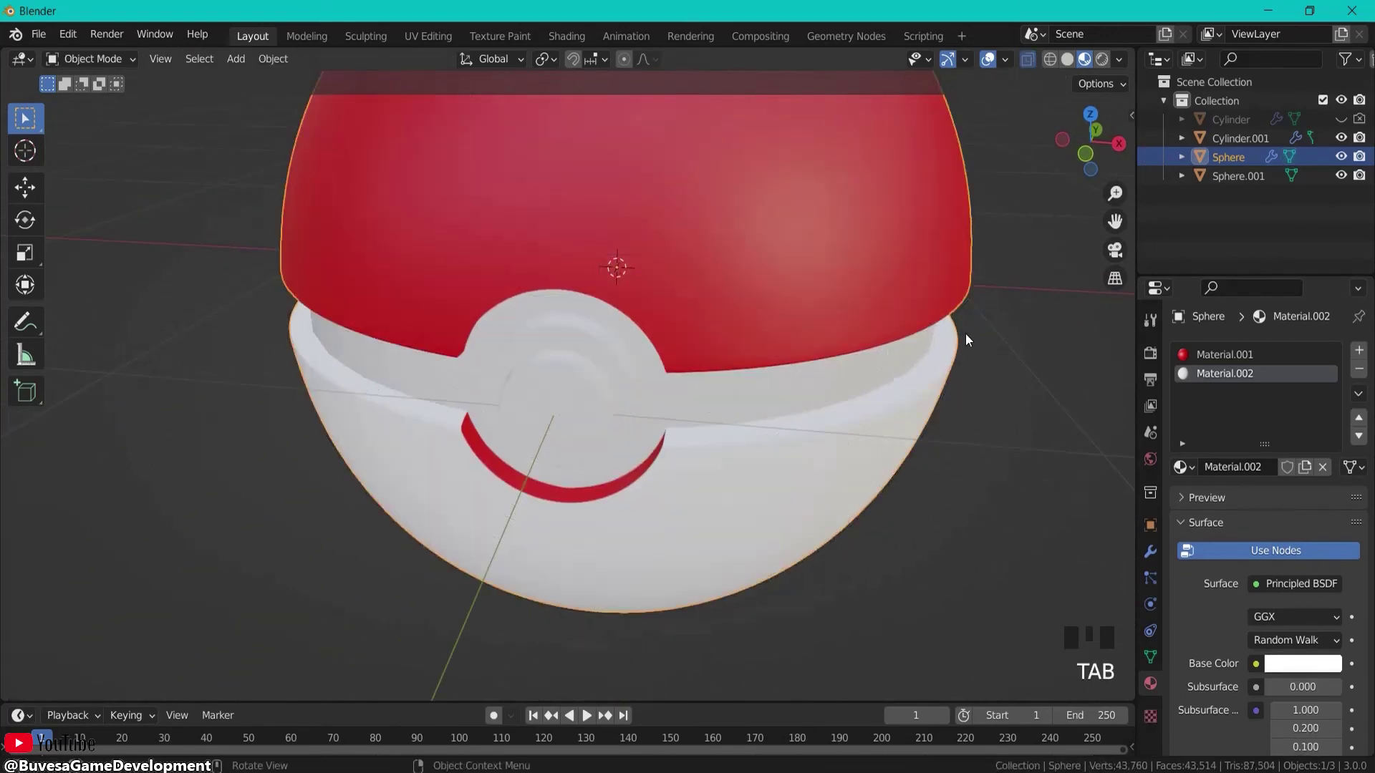
middle_click_drag(965, 333, 508, 384)
key("KP_1")
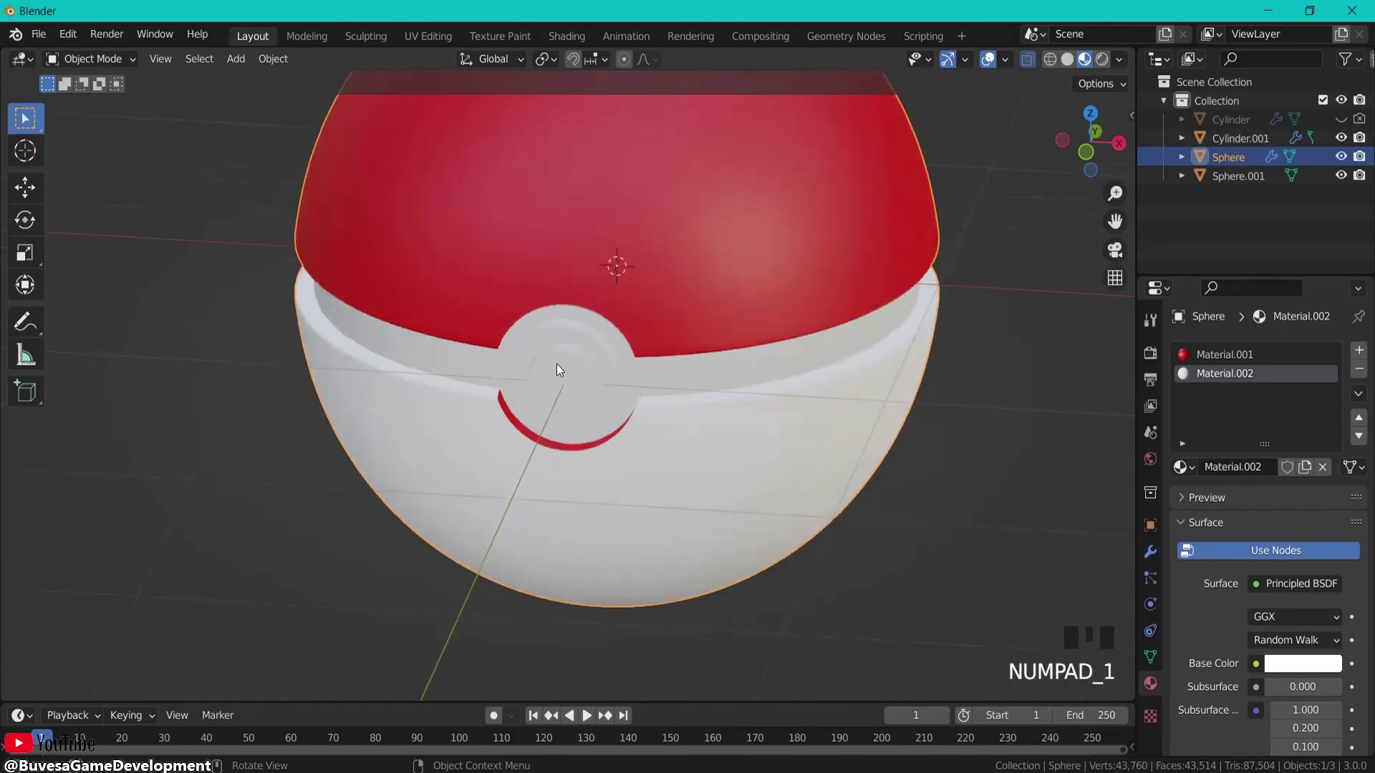
key("Tab")
middle_click_drag(629, 327, 598, 551, "shift")
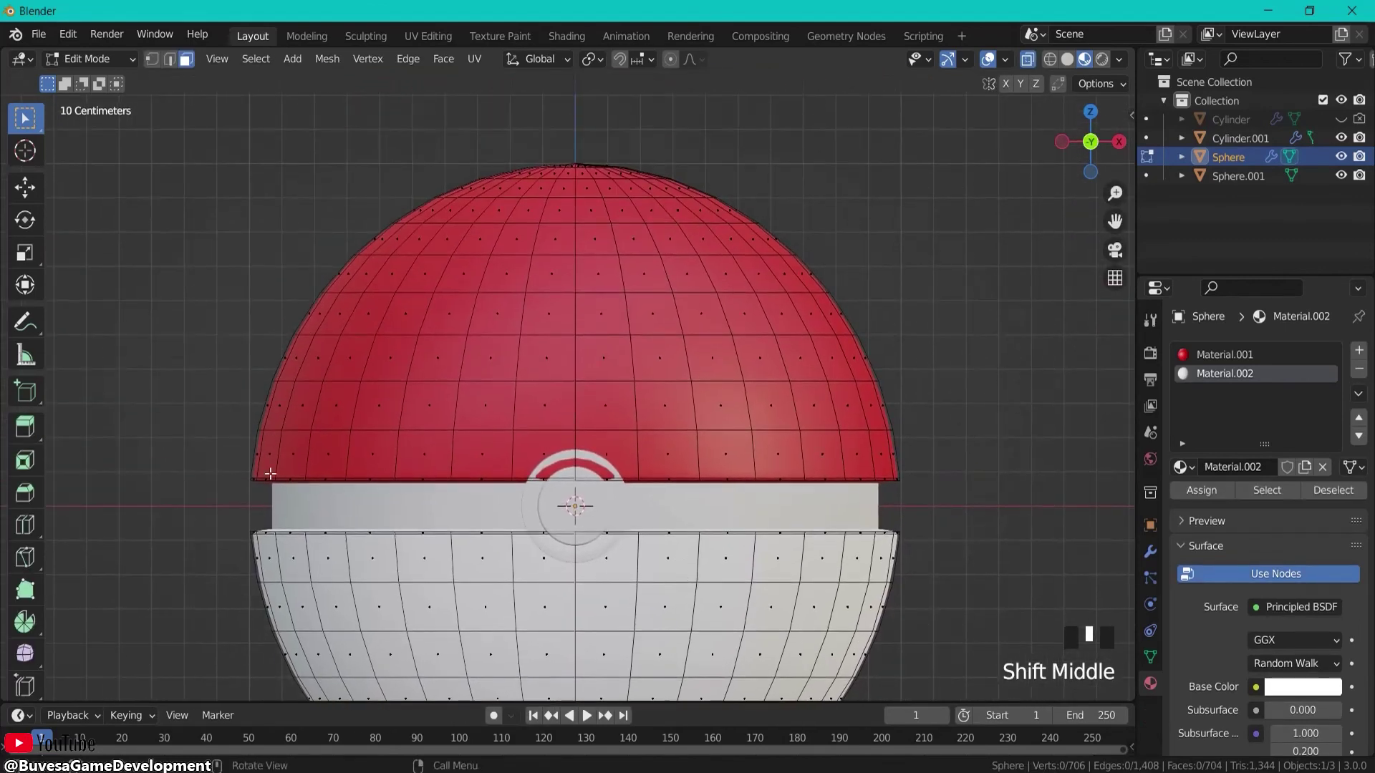
left_click_drag(220, 487, 1005, 100)
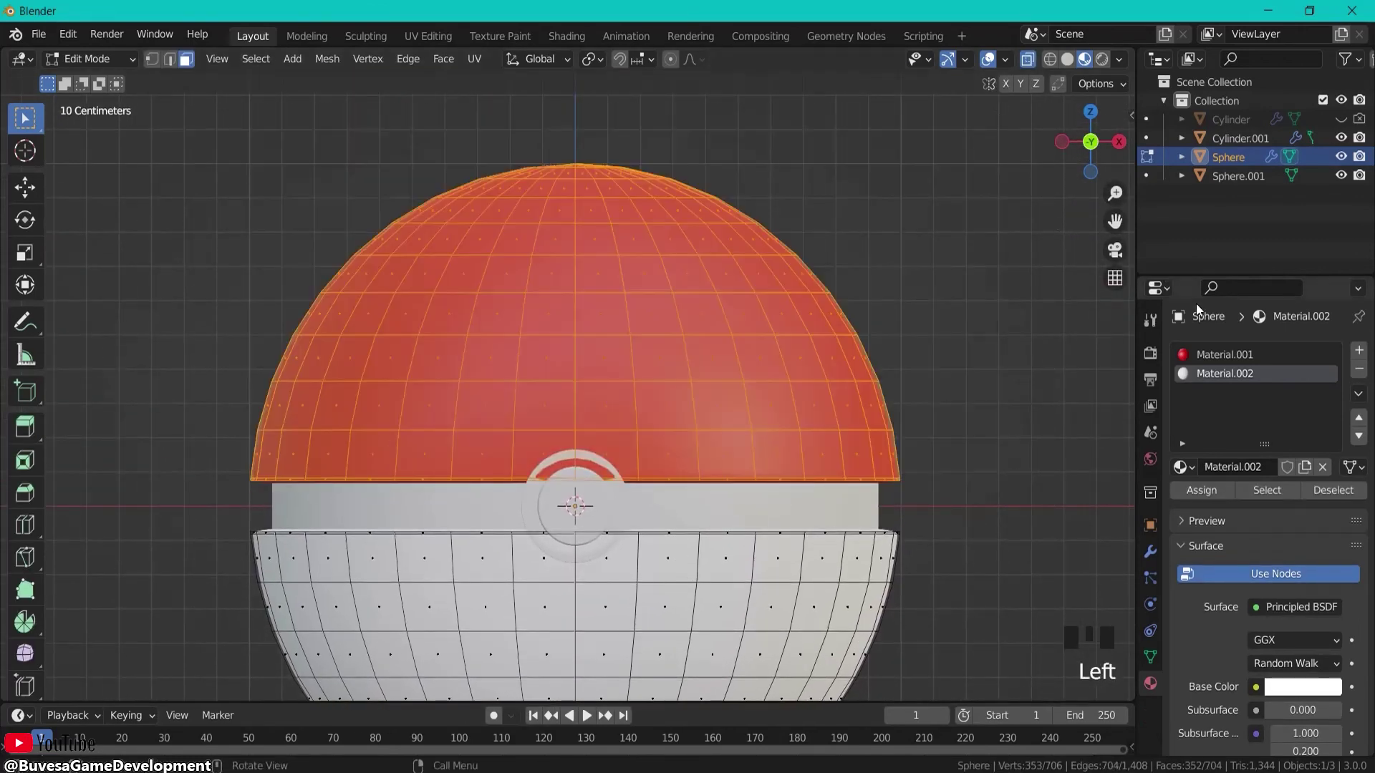
left_click(1210, 355)
left_click(1203, 492)
Step: Assign the white Material.002 to the bottom hemisphere faces and return to Object Mode
middle_click_drag(1052, 460, 988, 266, "shift")
left_click_drag(207, 311, 1127, 673)
left_click(1225, 373)
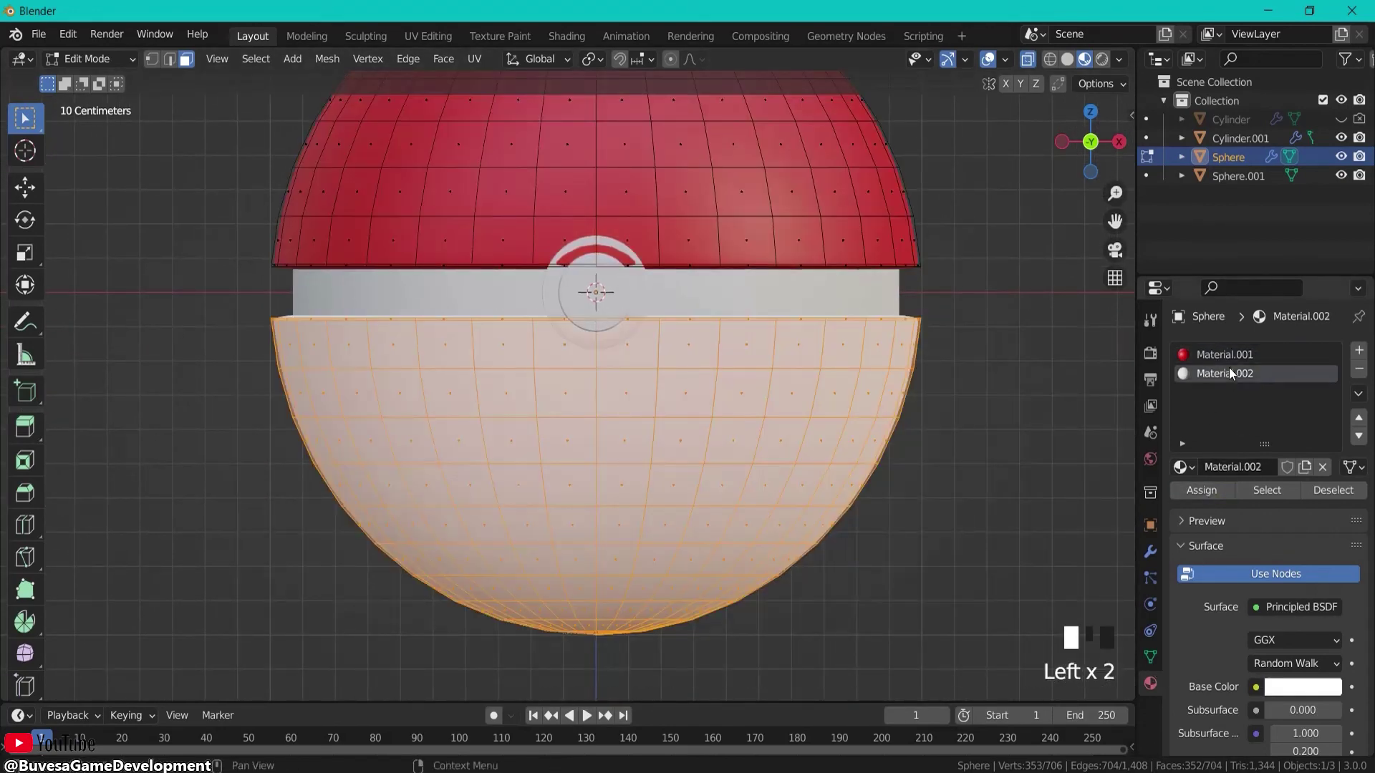
left_click(1202, 491)
left_click(976, 385)
key("Tab")
key("Tab")
key("Tab")
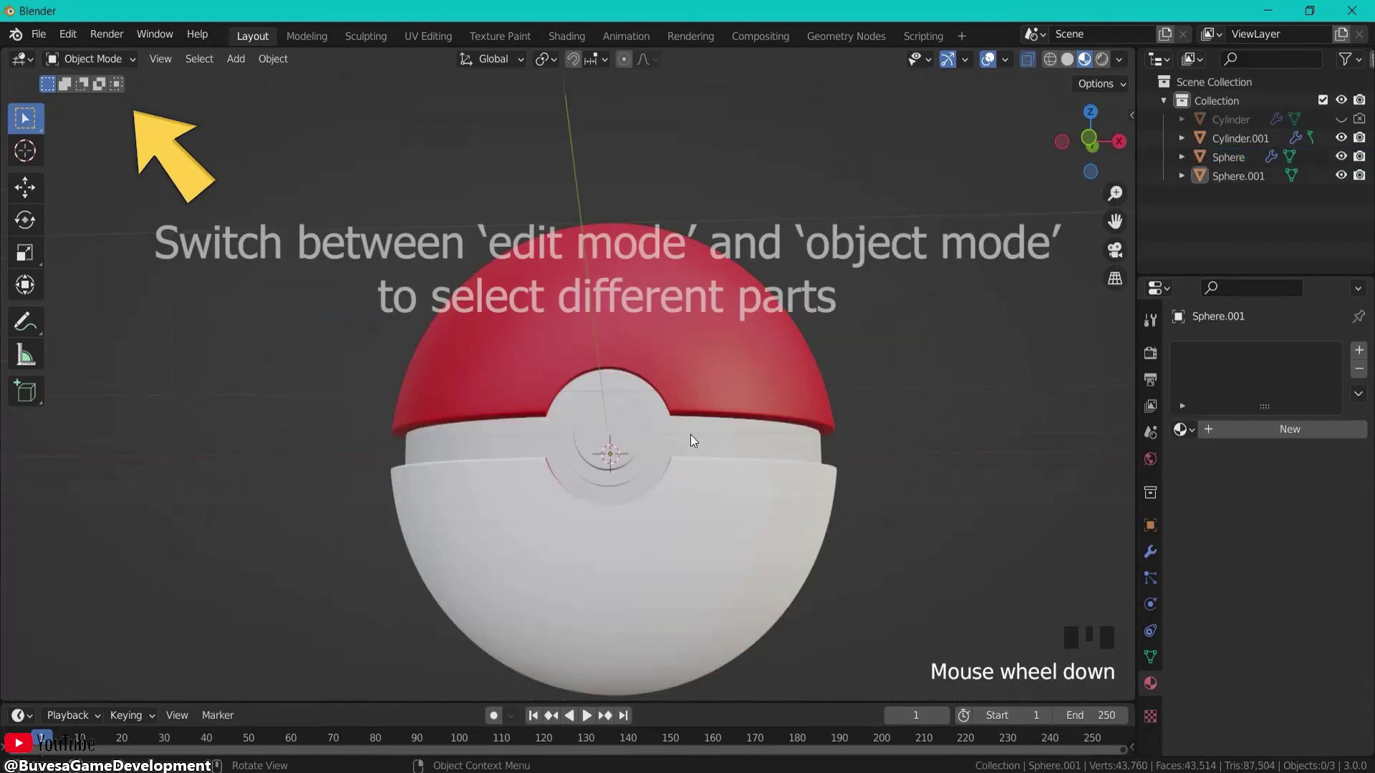
Step: Give the inner Sphere.001 a new Material.003 with a fully black base colour
left_click(689, 435)
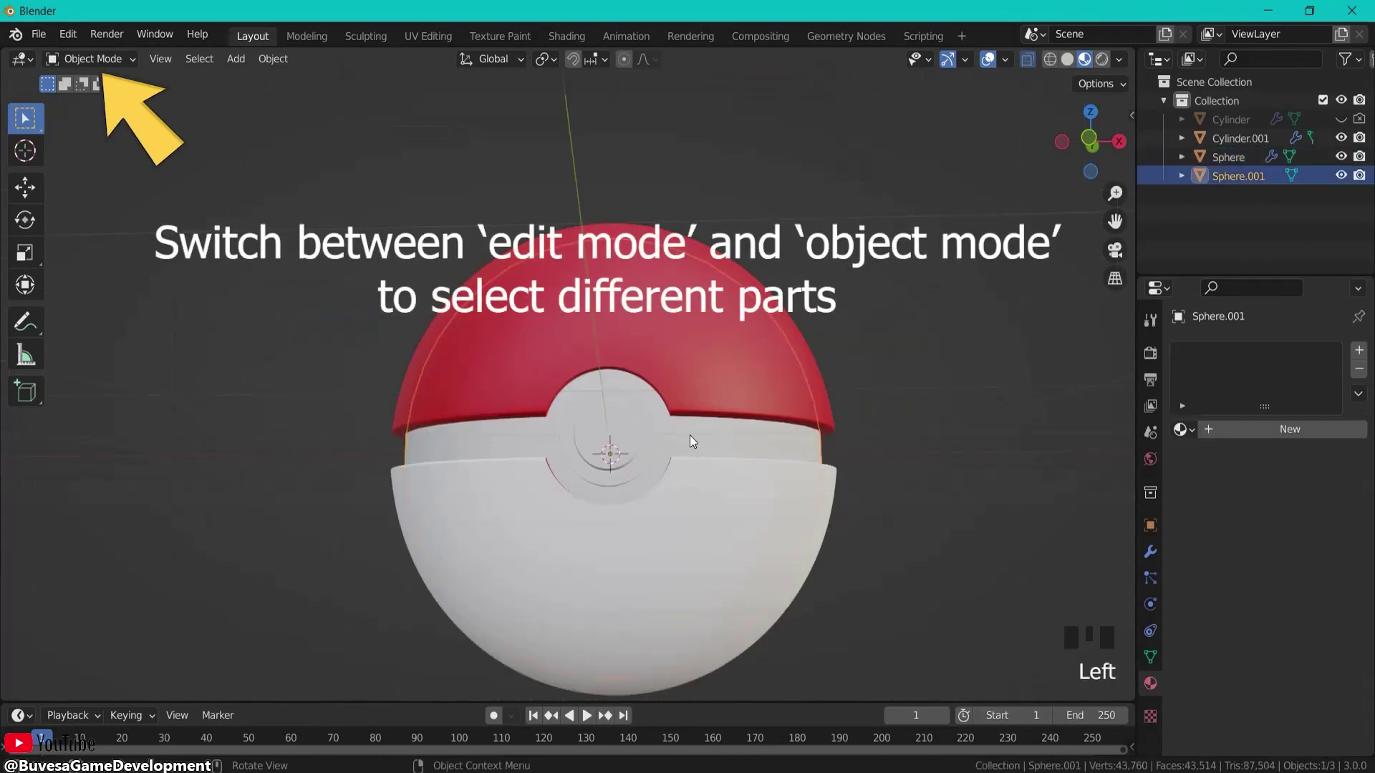
left_click(1251, 425)
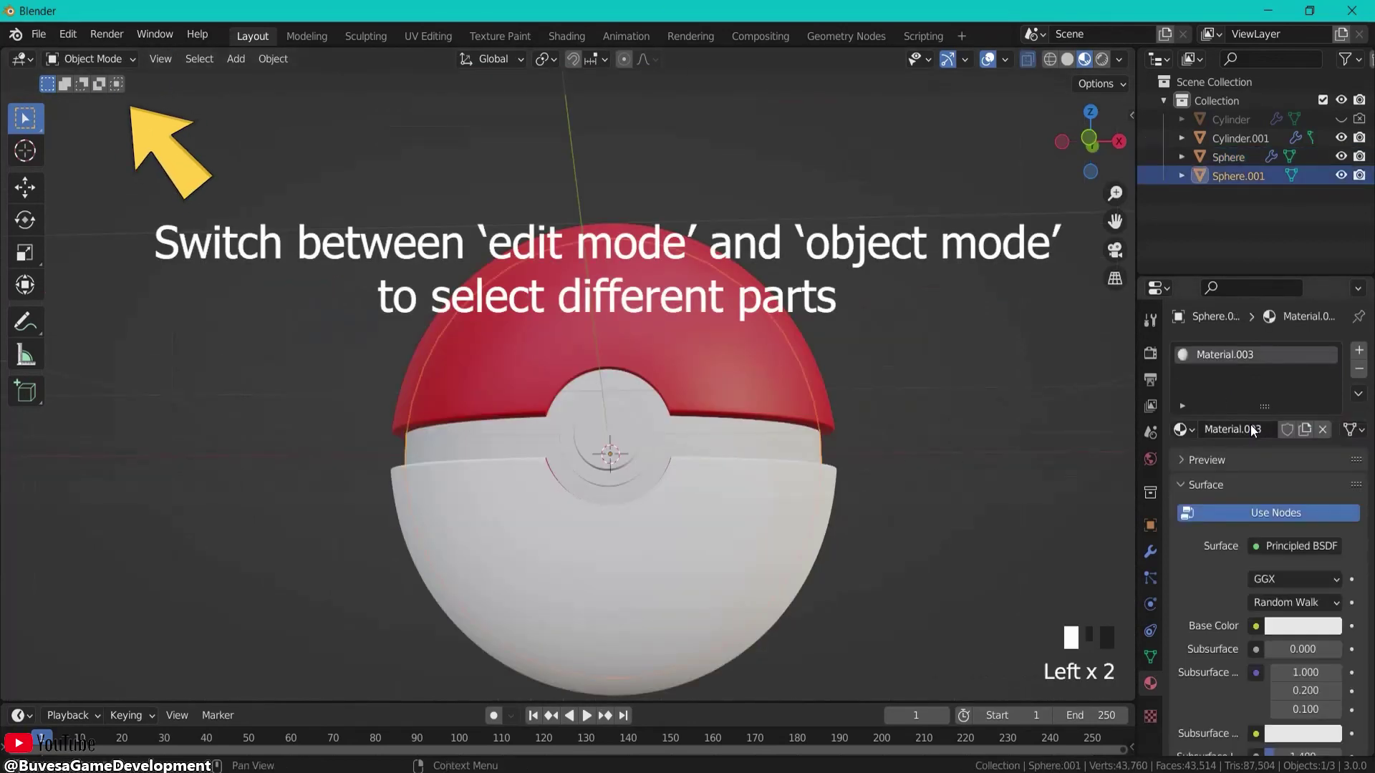
left_click(1300, 626)
left_click_drag(1327, 369, 1327, 492)
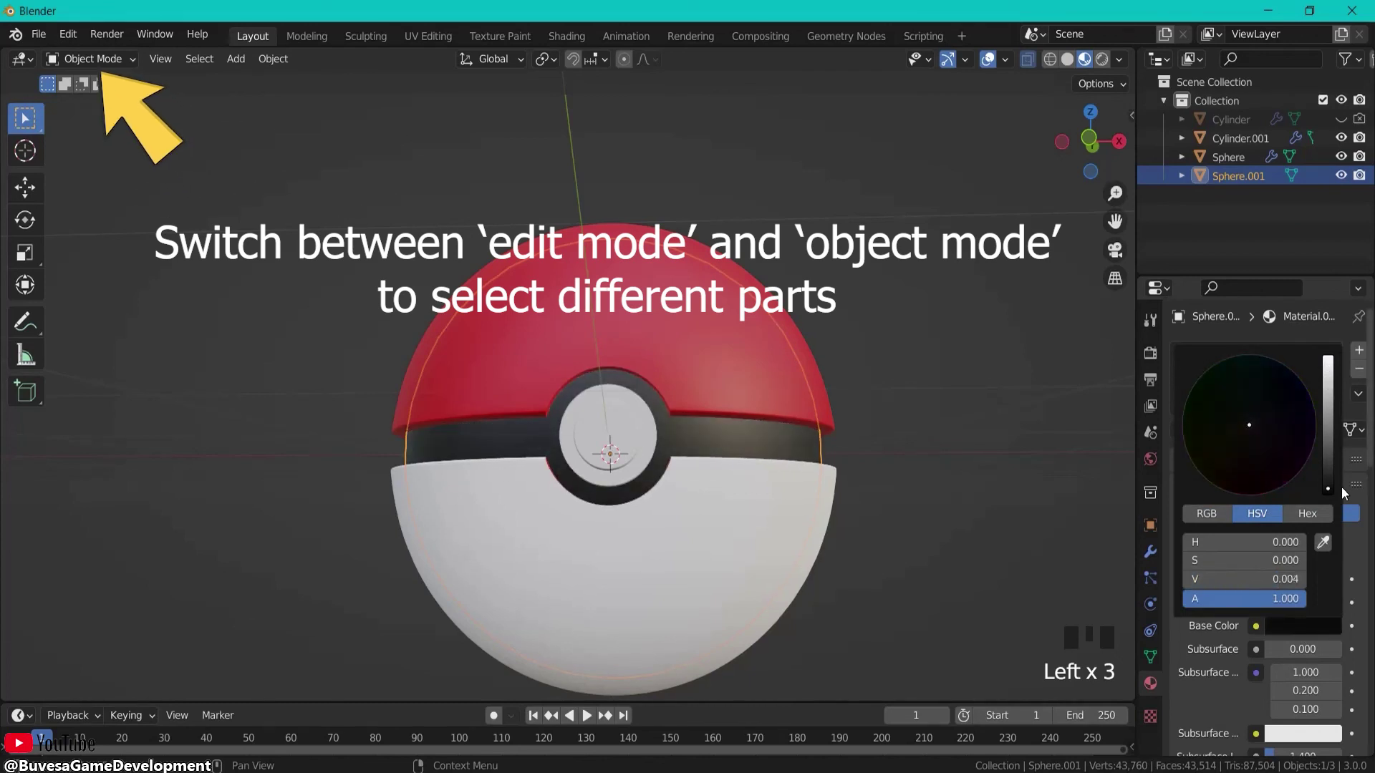
left_click(974, 405)
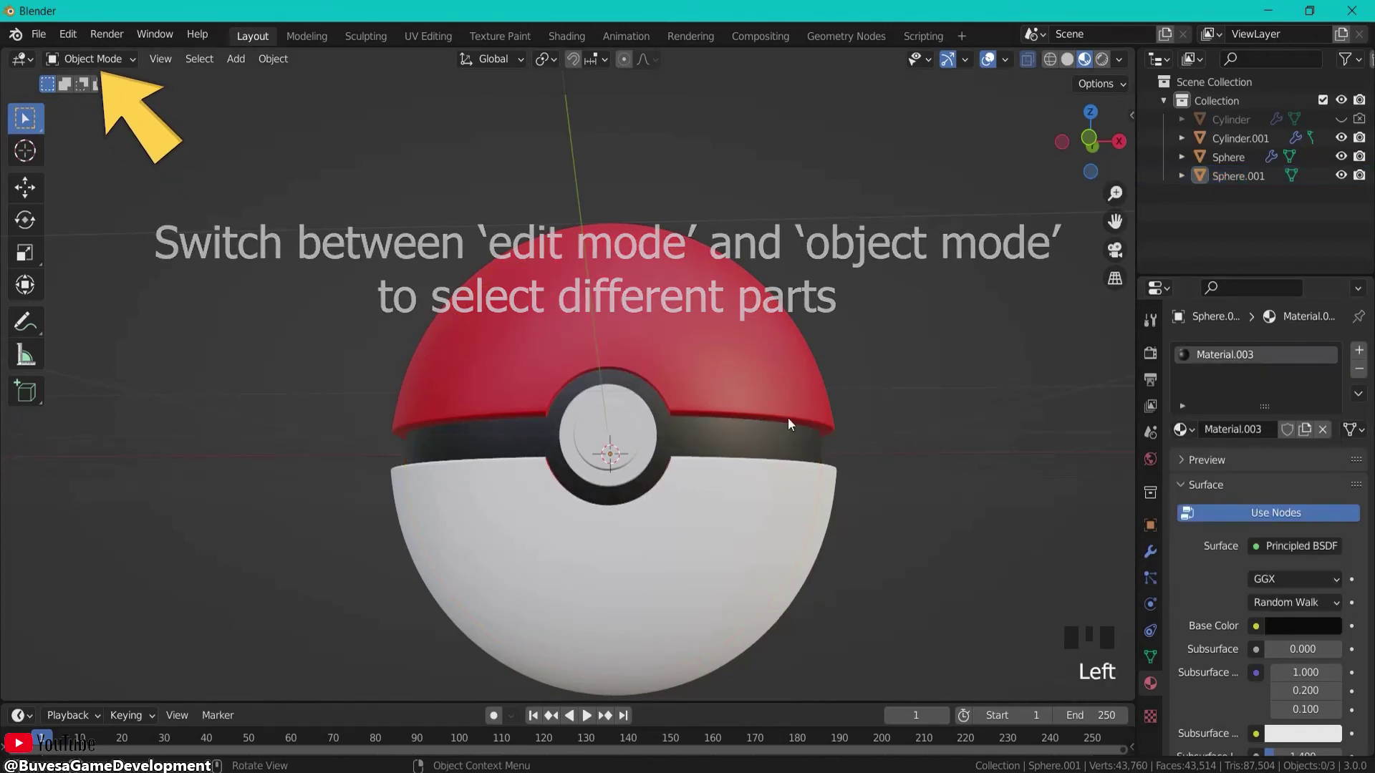
Step: Add a new white Material.004 to the button Cylinder.001, then orbit and zoom out to review
left_click(588, 424)
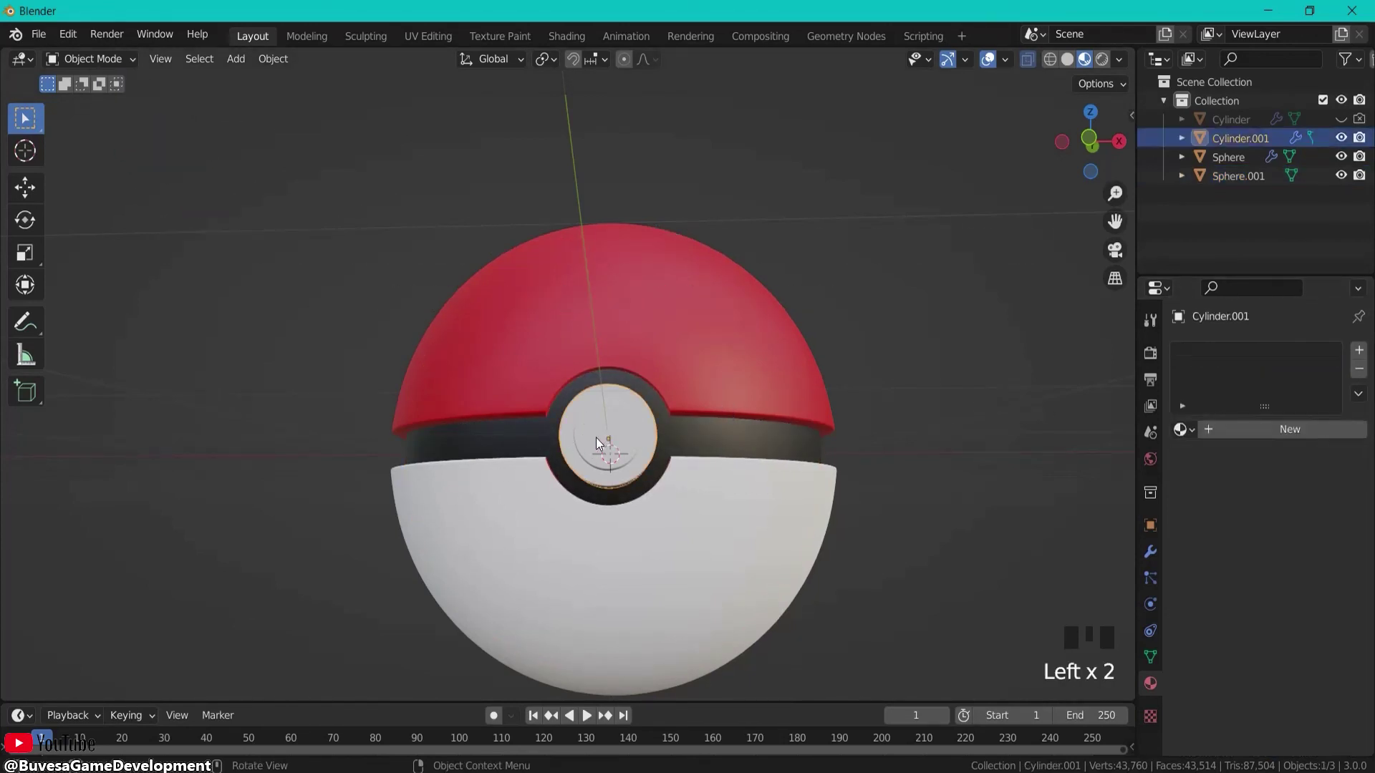
left_click(1283, 430)
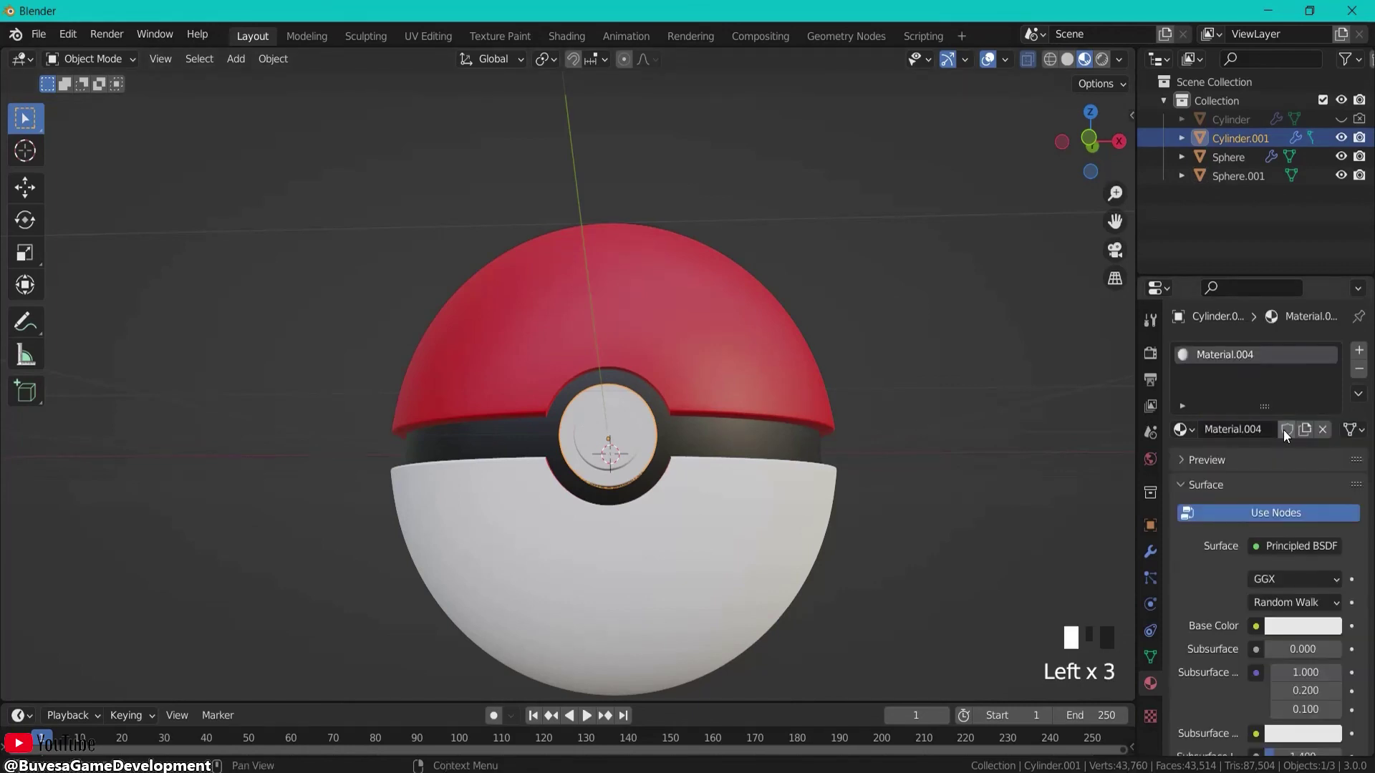
left_click(1298, 627)
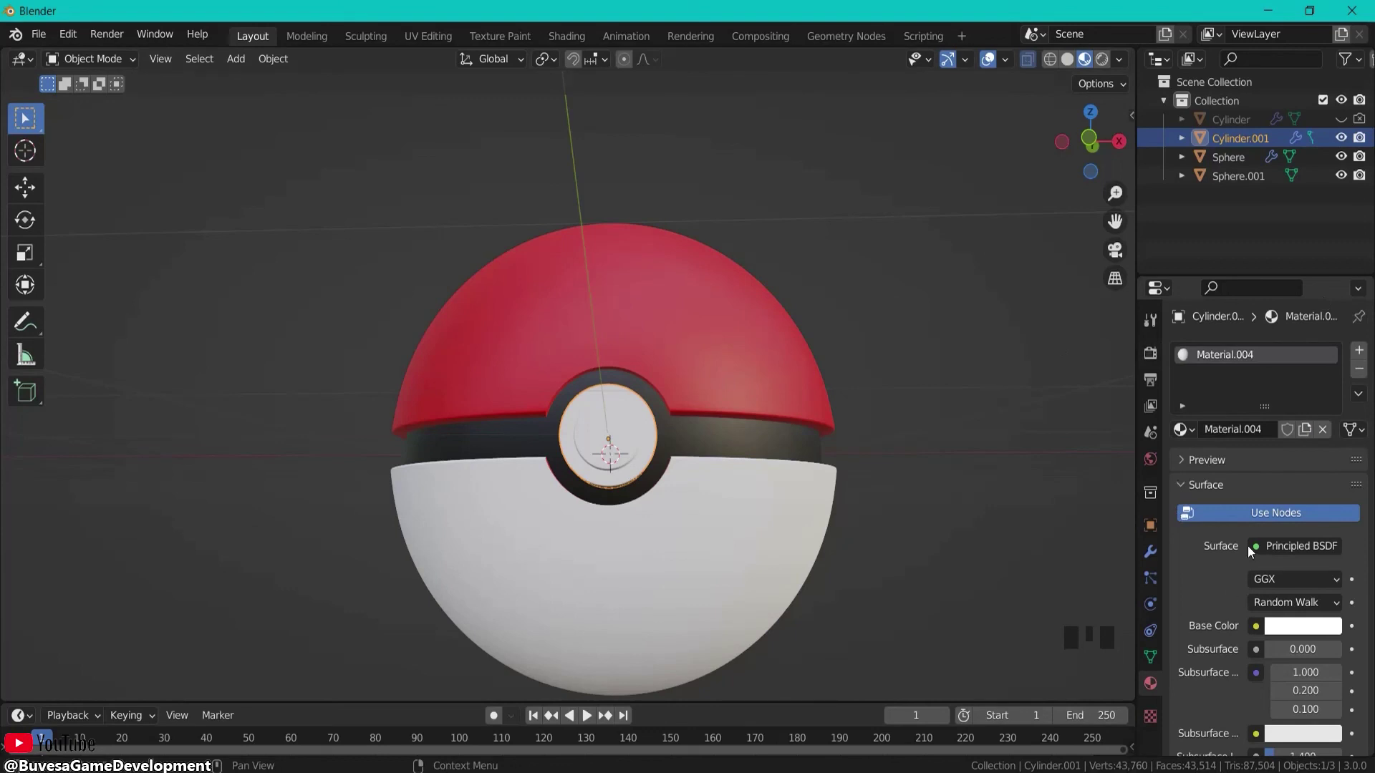
left_click(918, 305)
middle_click_drag(918, 305, 771, 387)
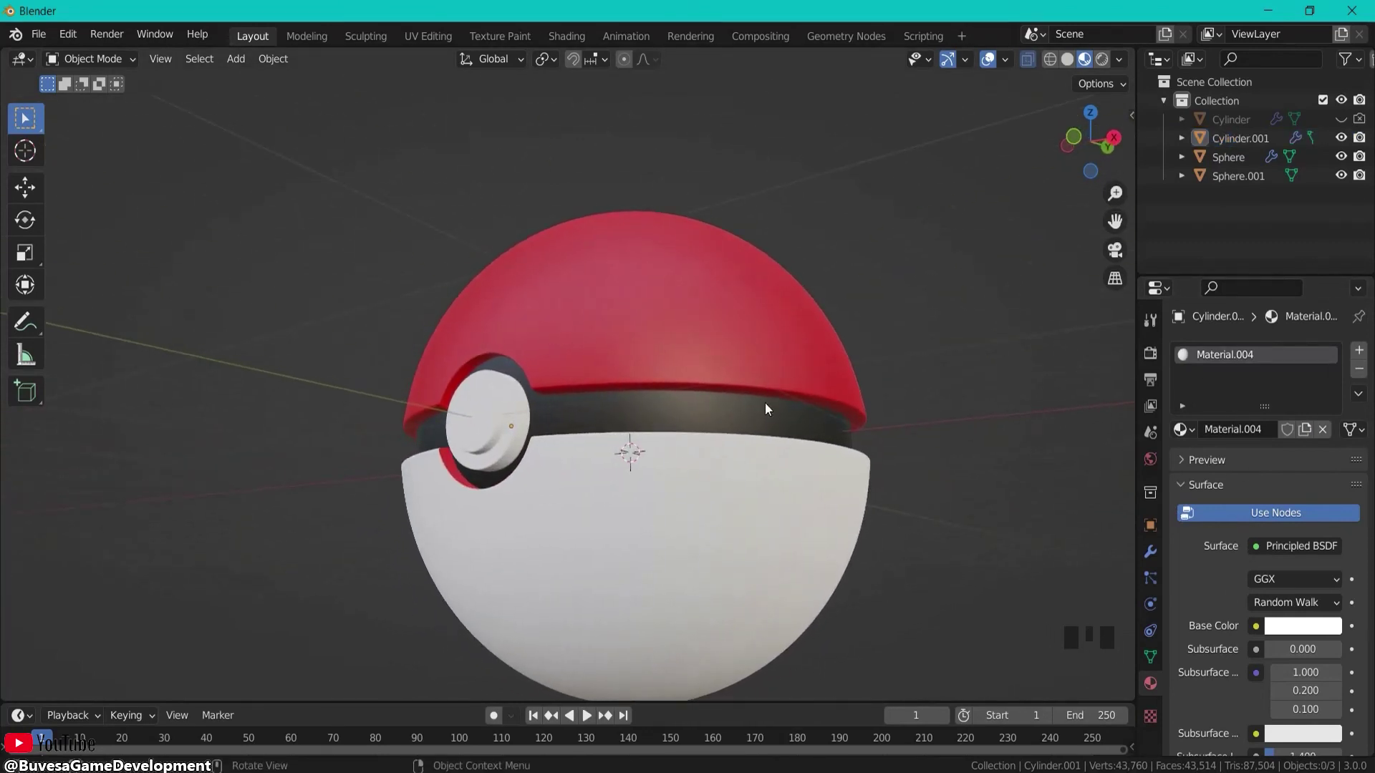
scroll(737, 429, "down", 4)
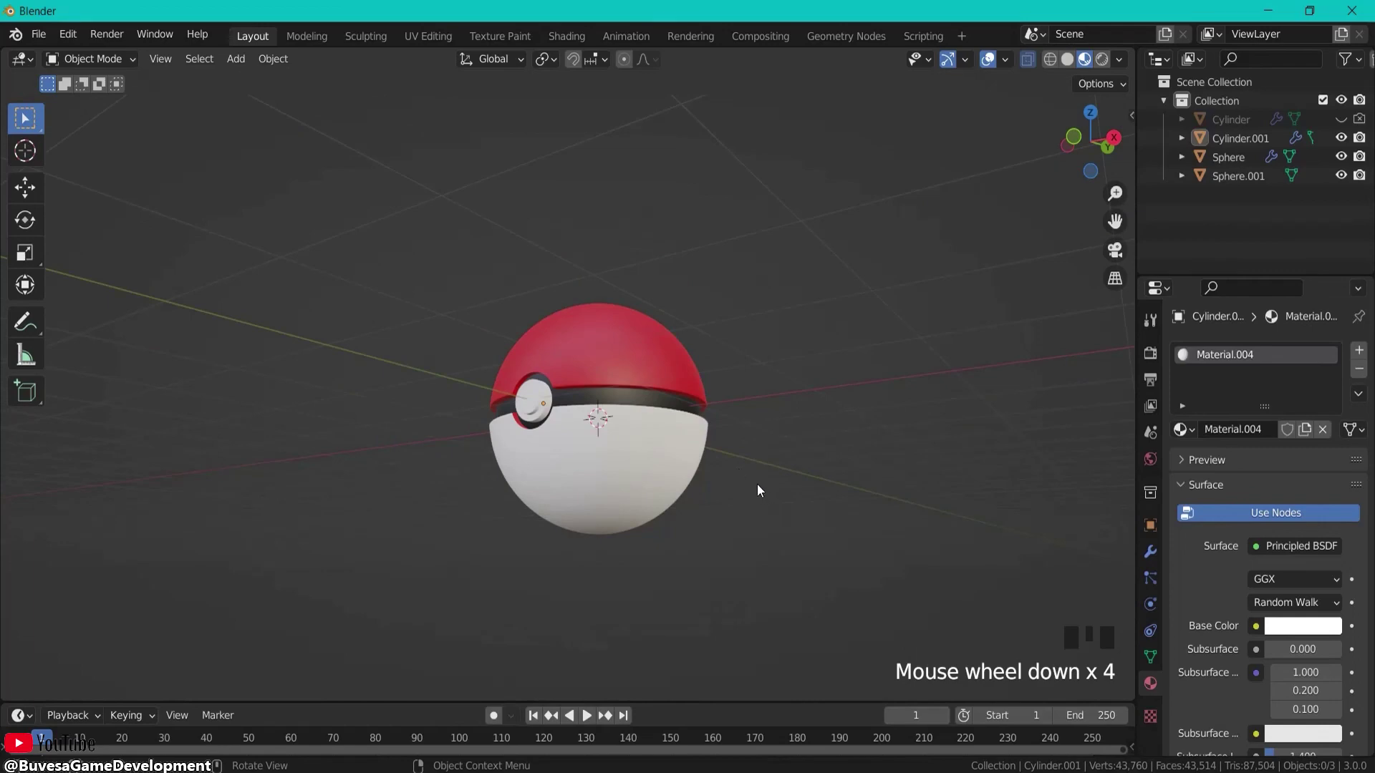